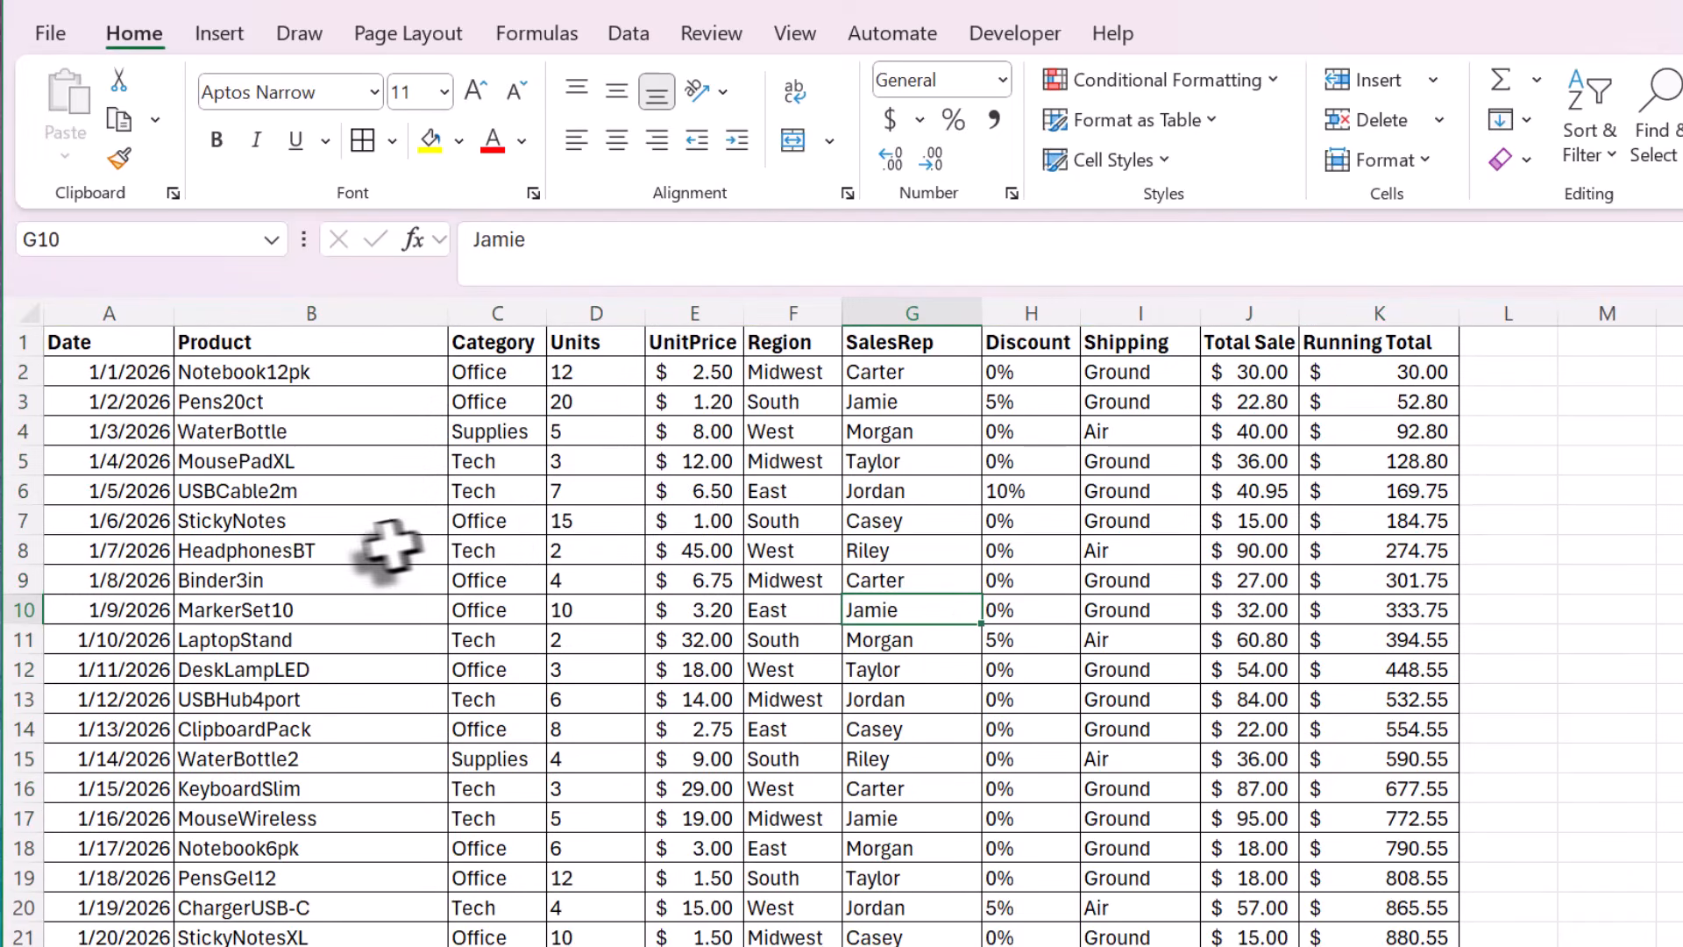
scroll(376, 545, down, 1)
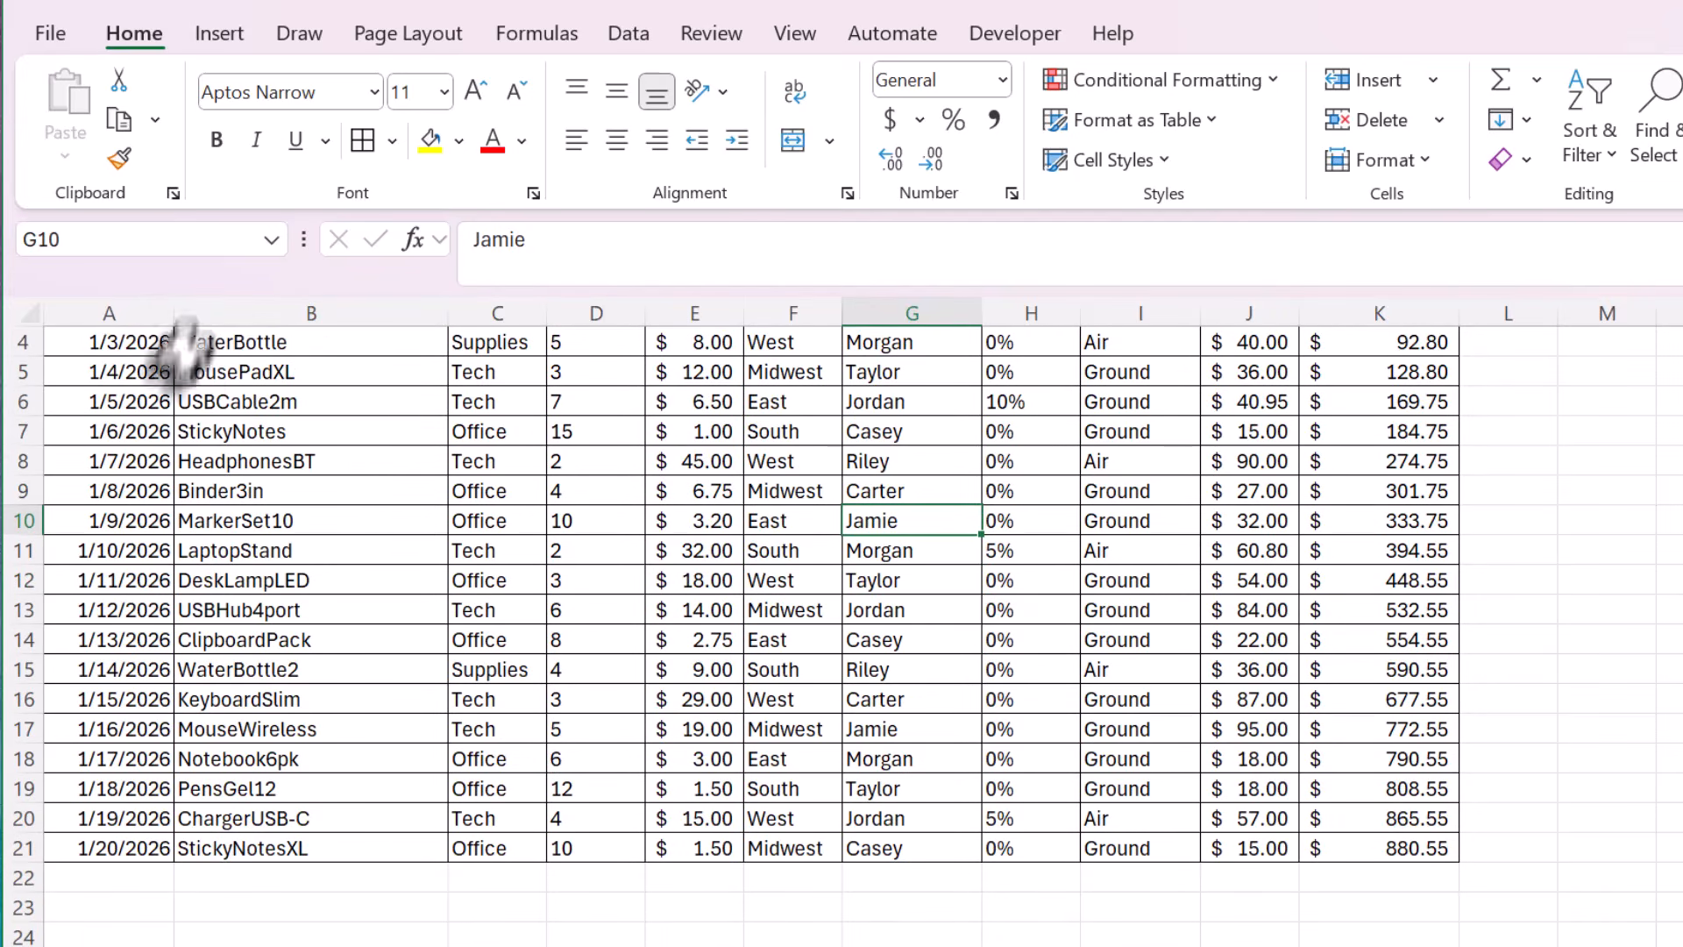
scroll(255, 564, down, 2)
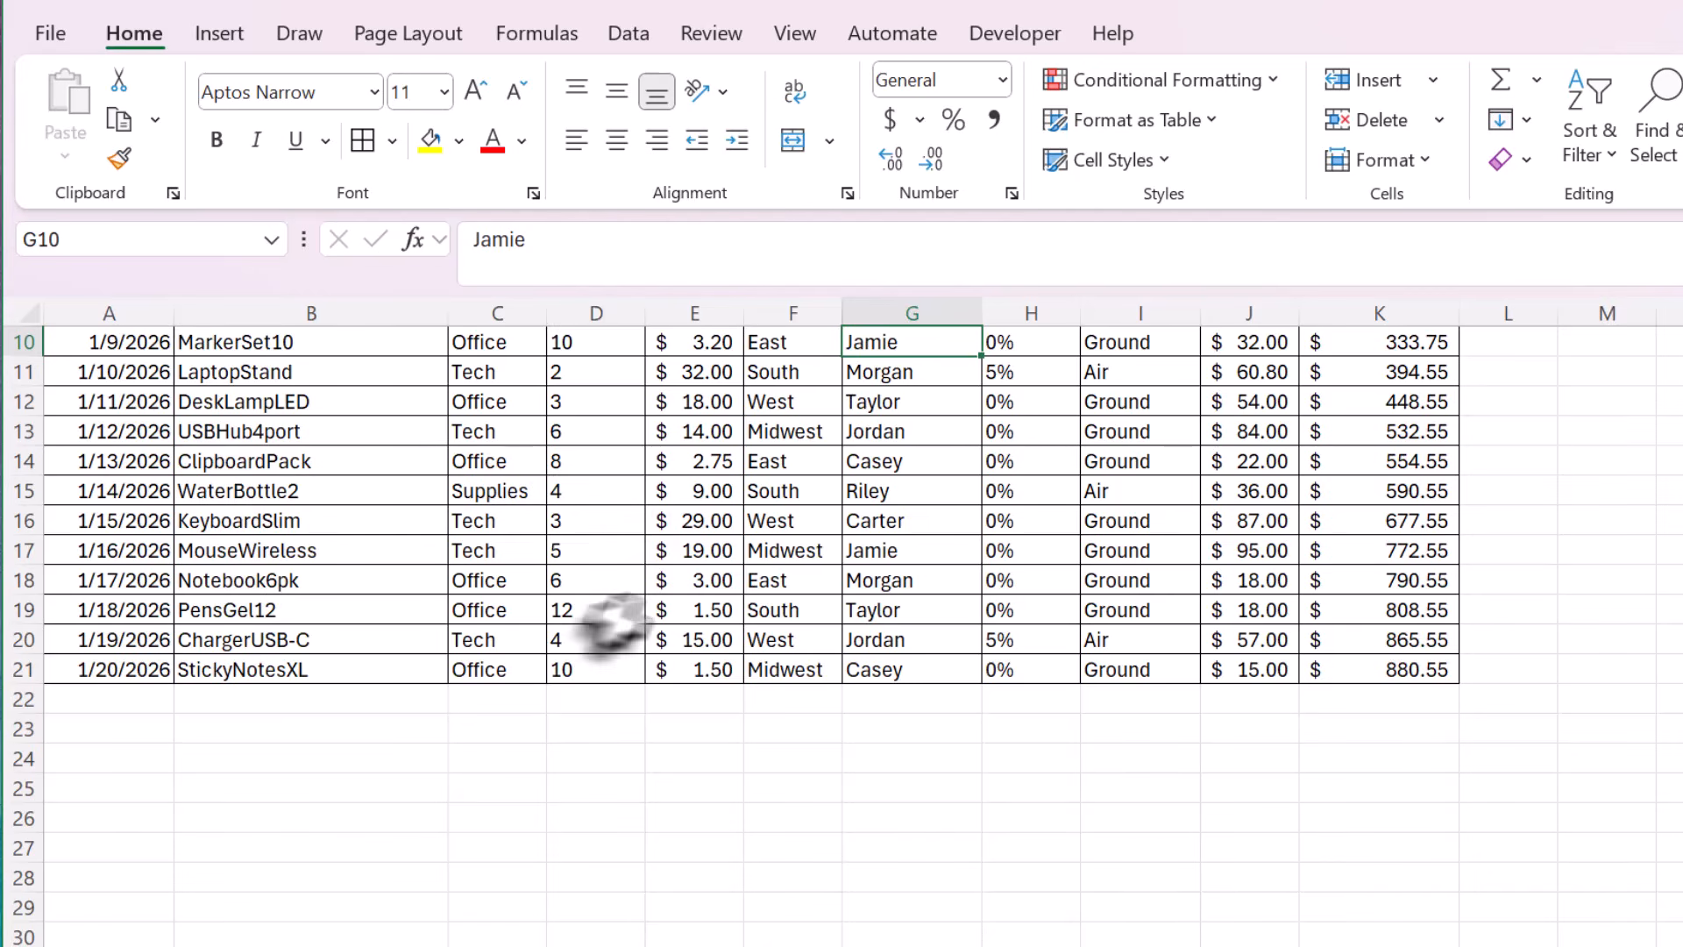
scroll(518, 614, up, 3)
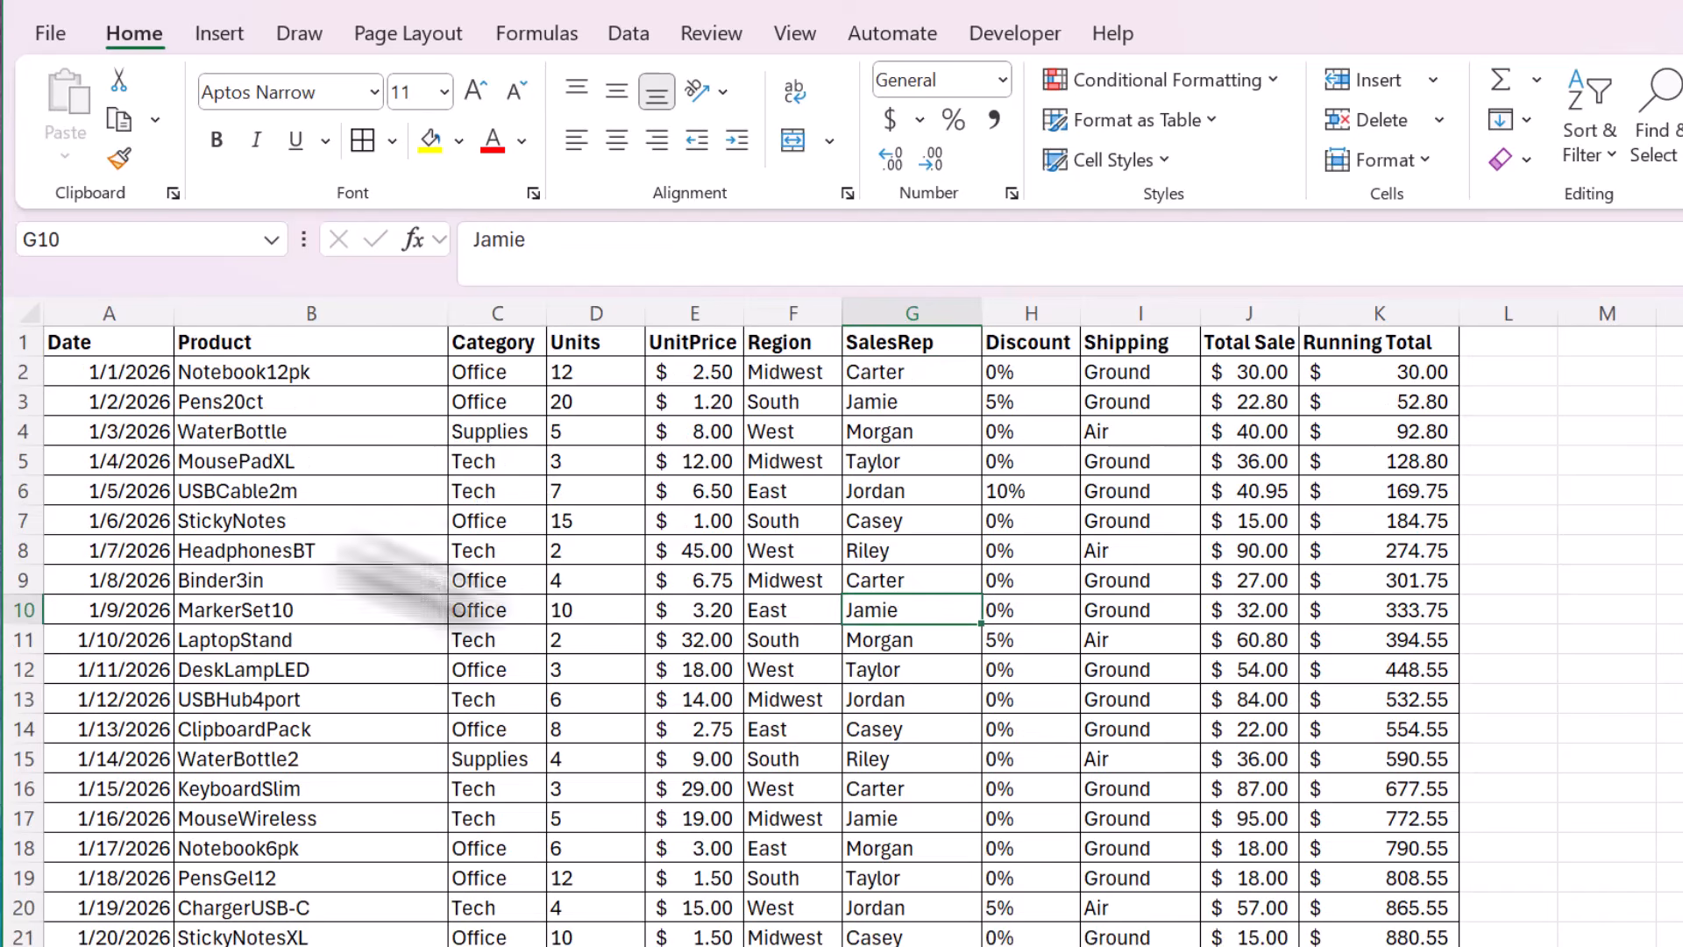
click(24, 342)
click(177, 494)
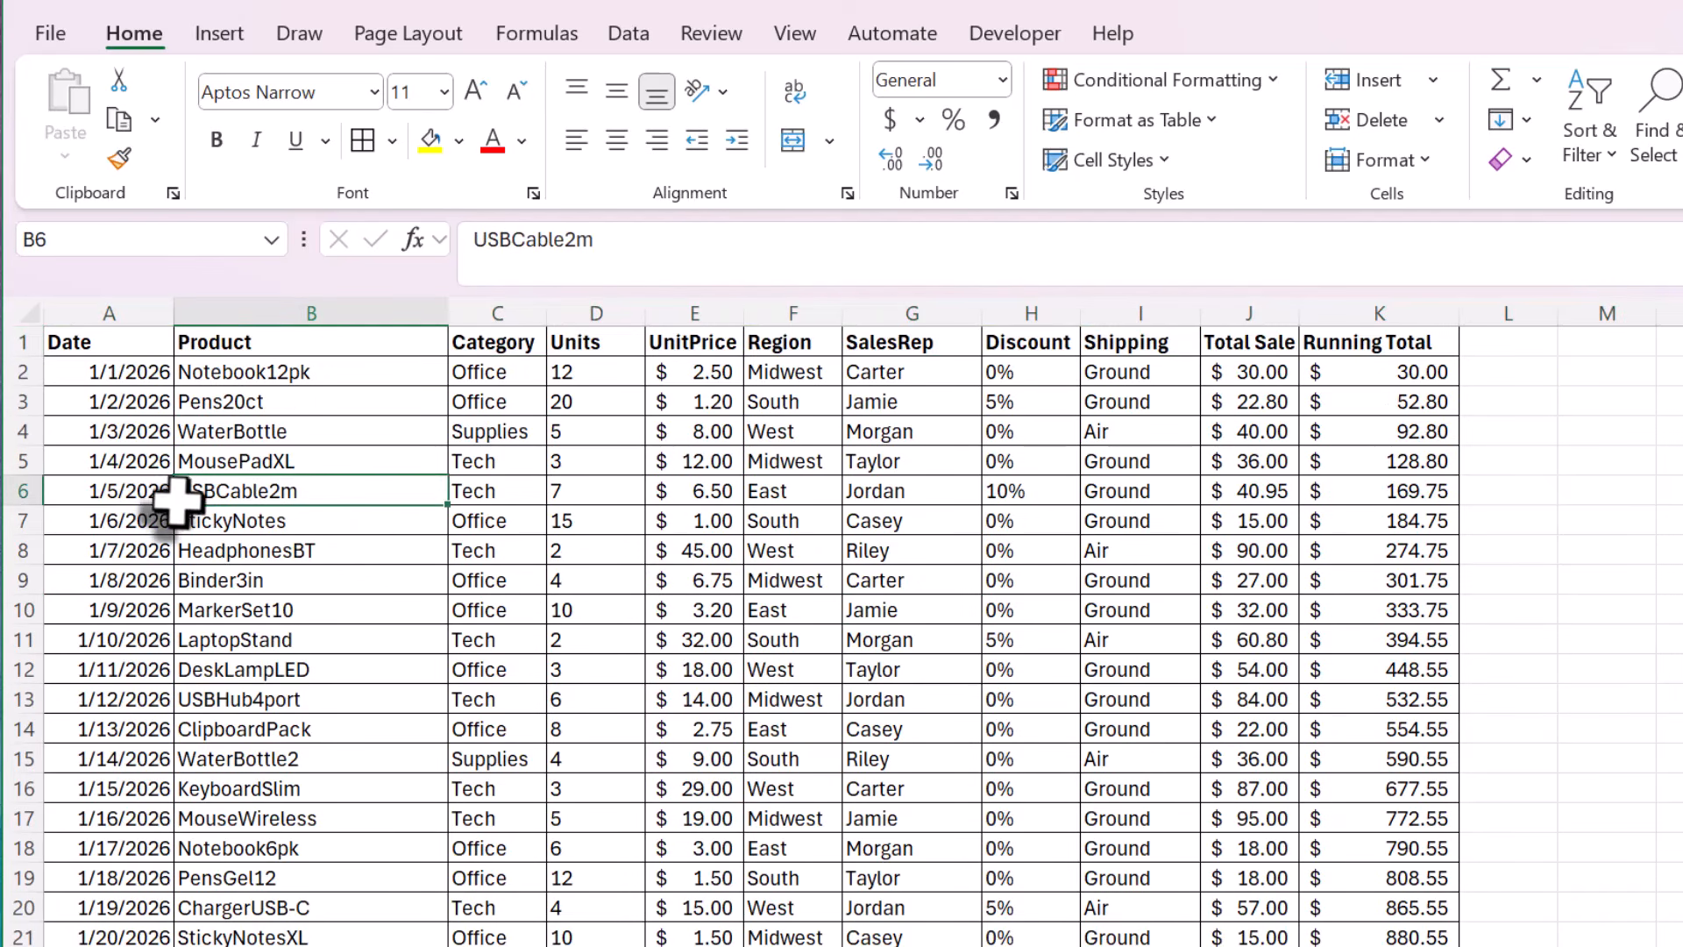
Start a new record in row 22 with date 1/23, product Binder3in and category Tech.
scroll(234, 590, down, 1)
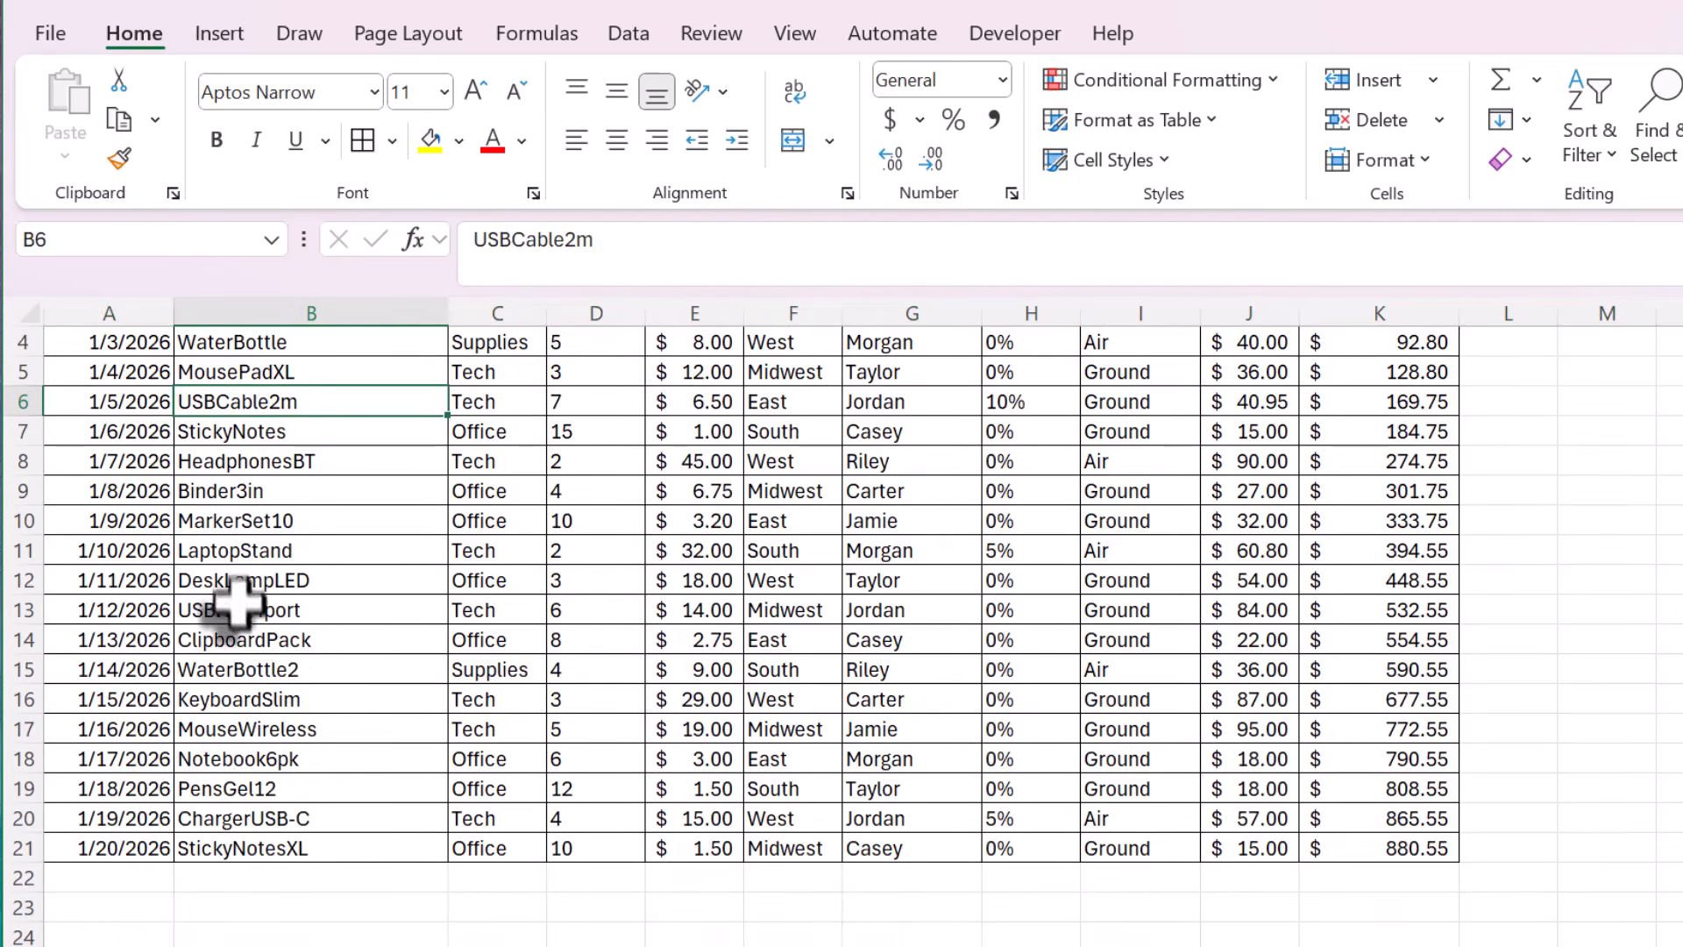
click(131, 885)
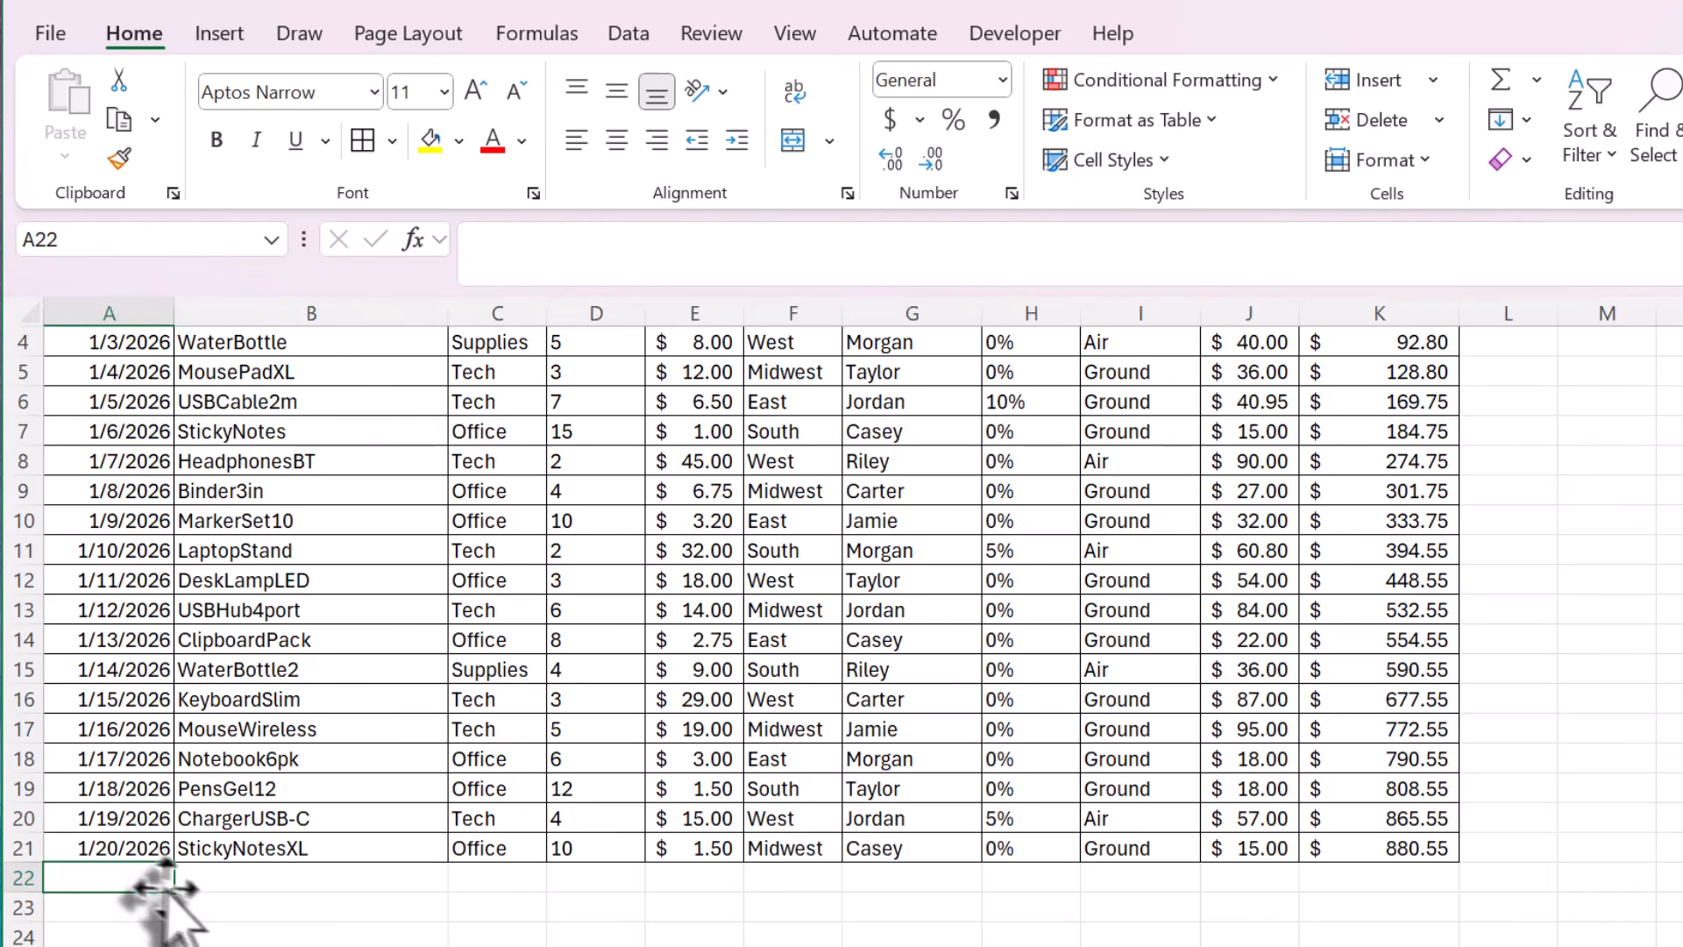
scroll(197, 891, down, 2)
text(1/23)
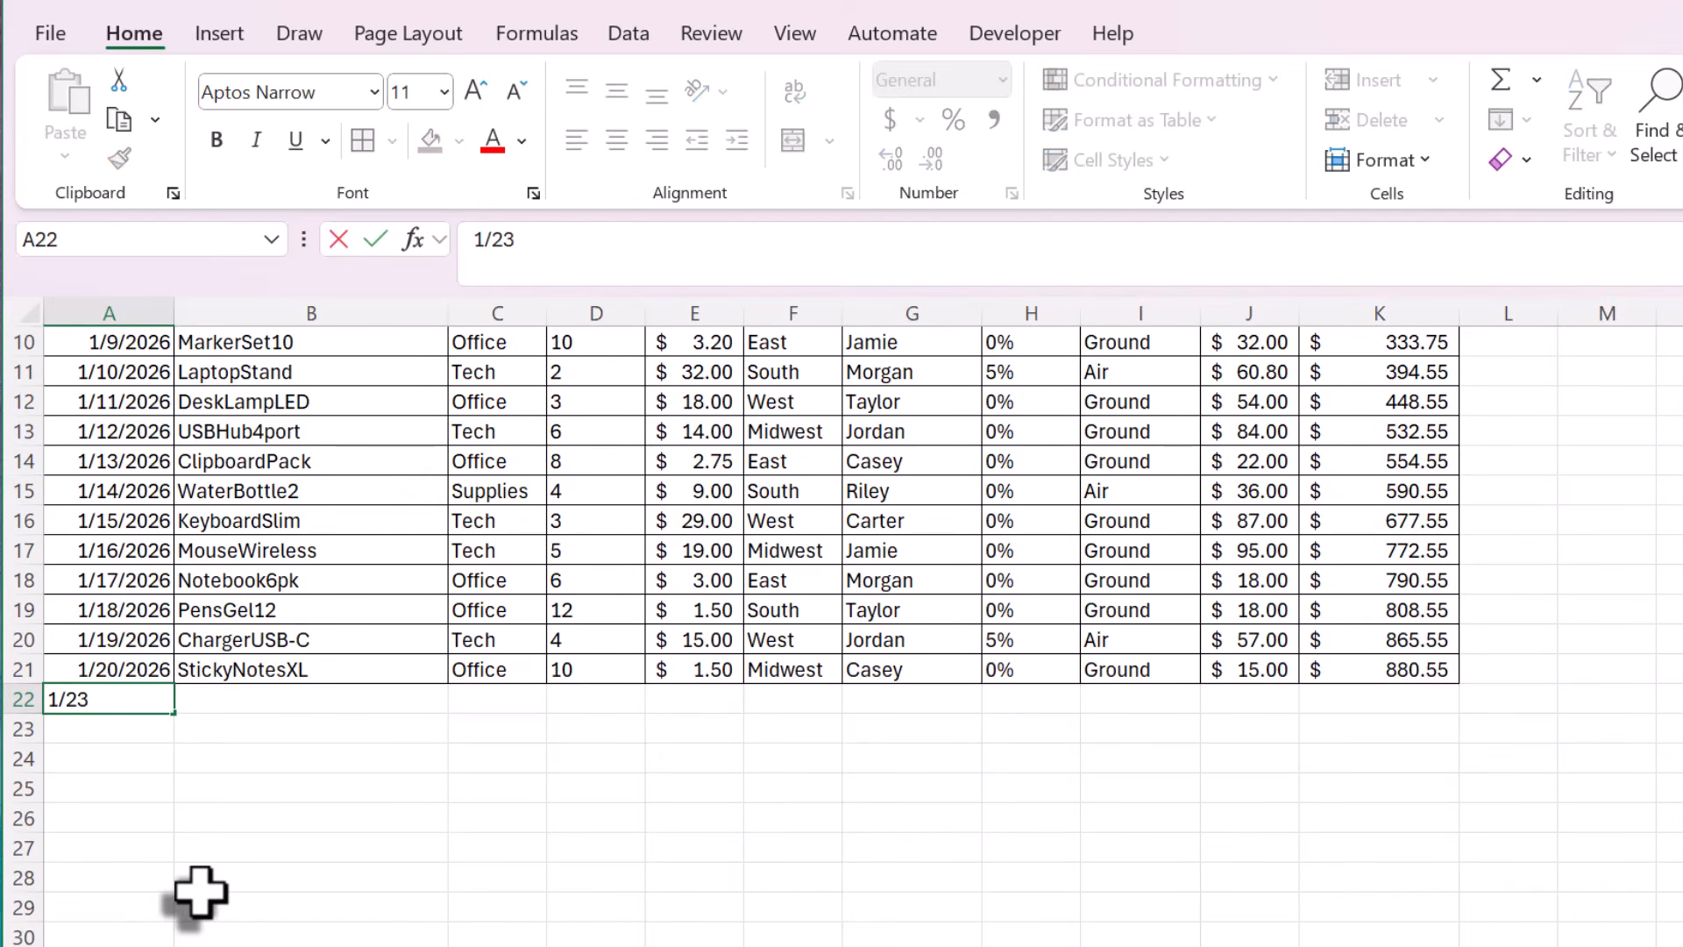
key(Tab)
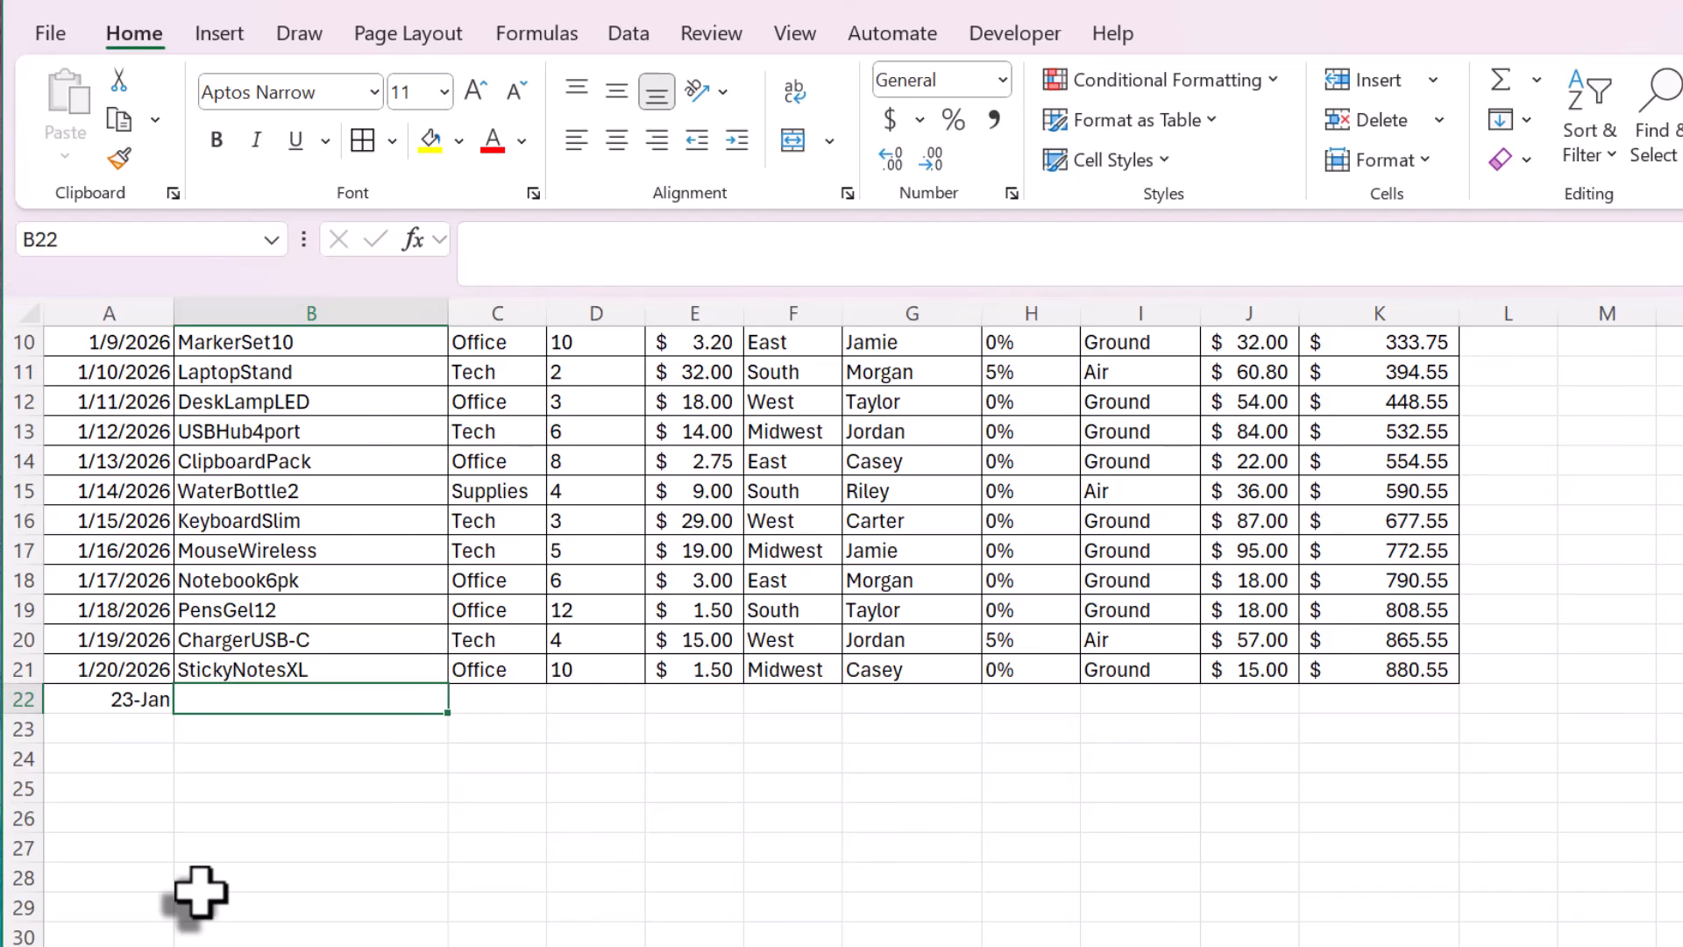
text(Binder3in)
key(Tab)
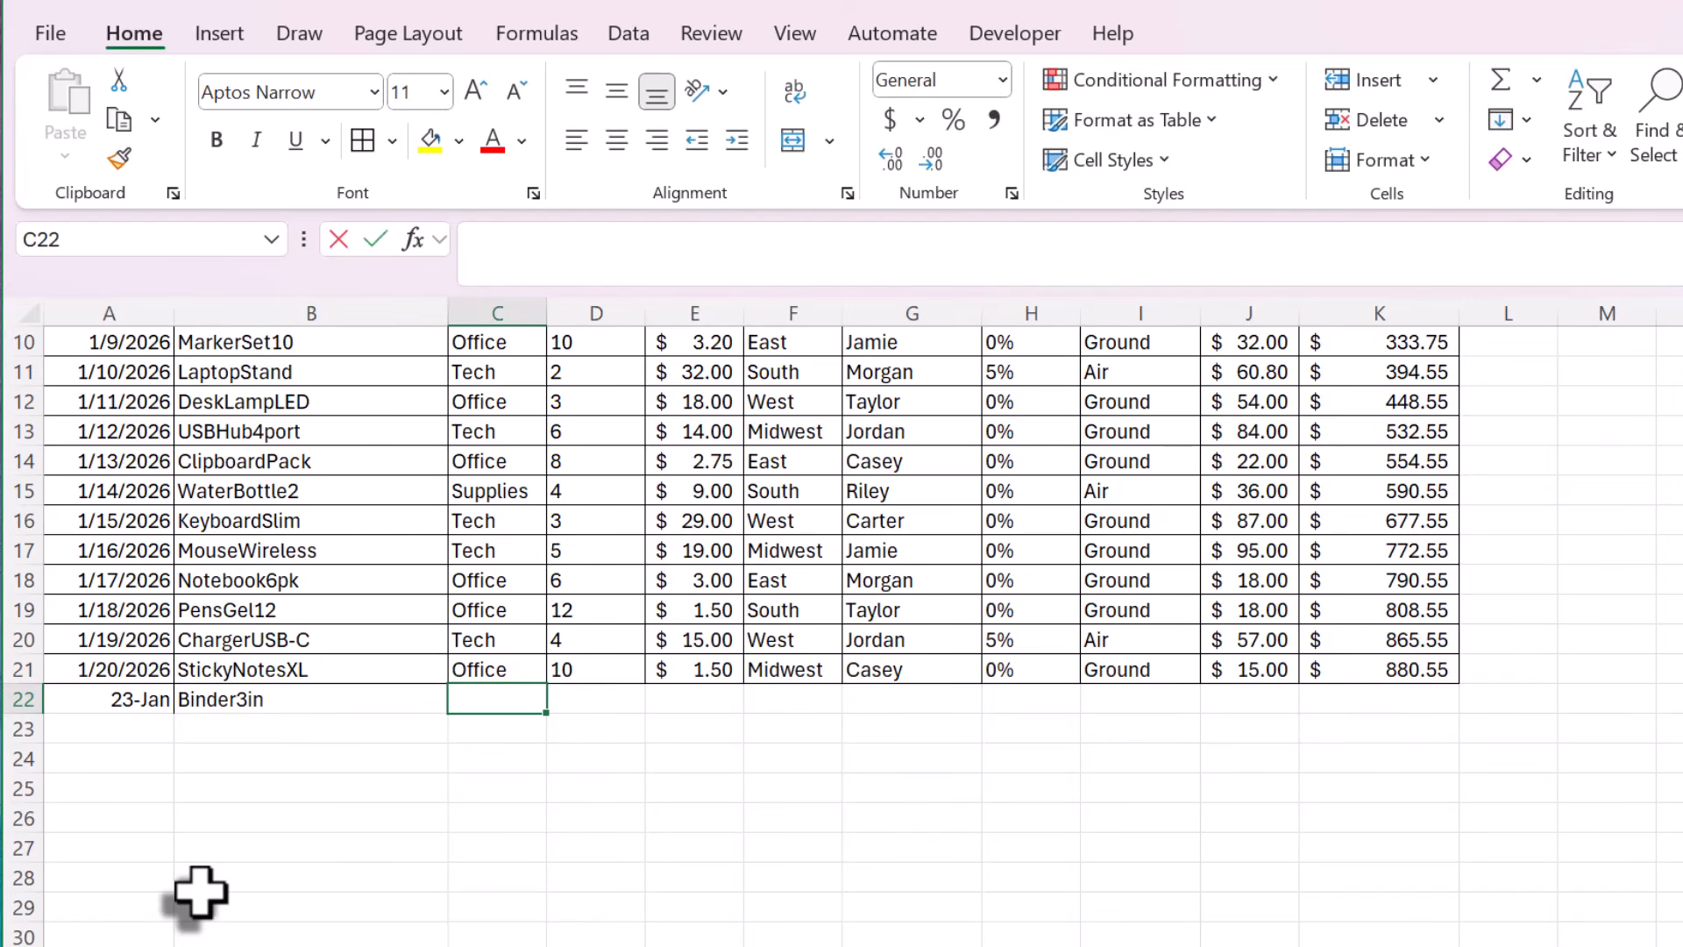
text(Tech)
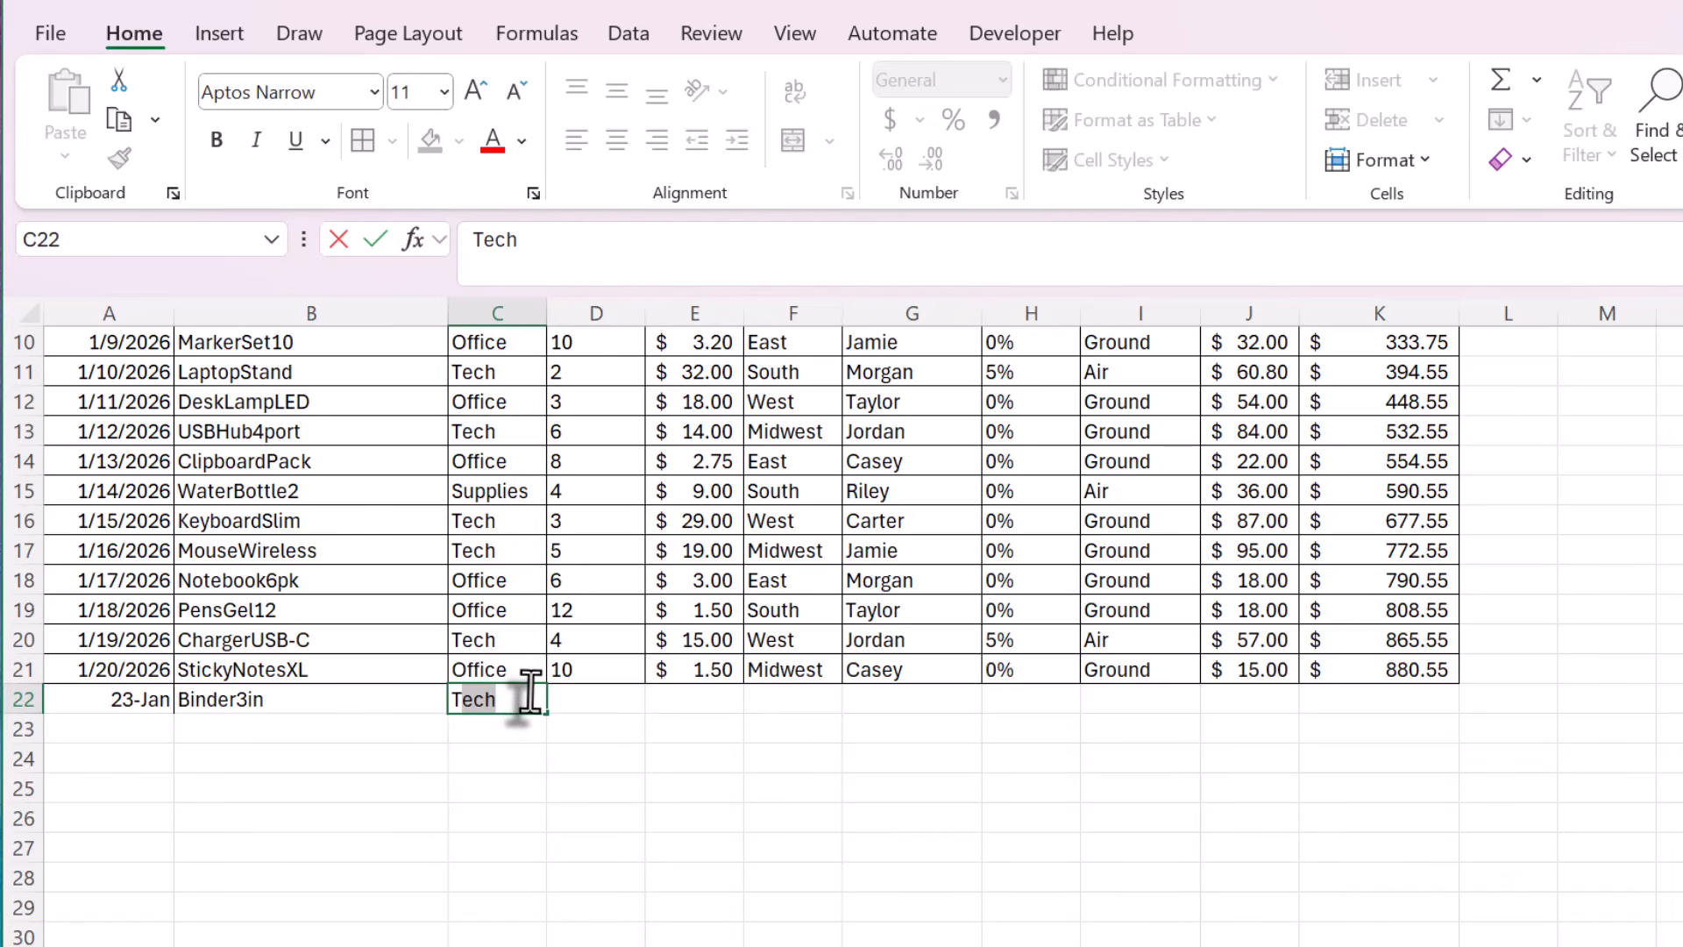
key(Tab)
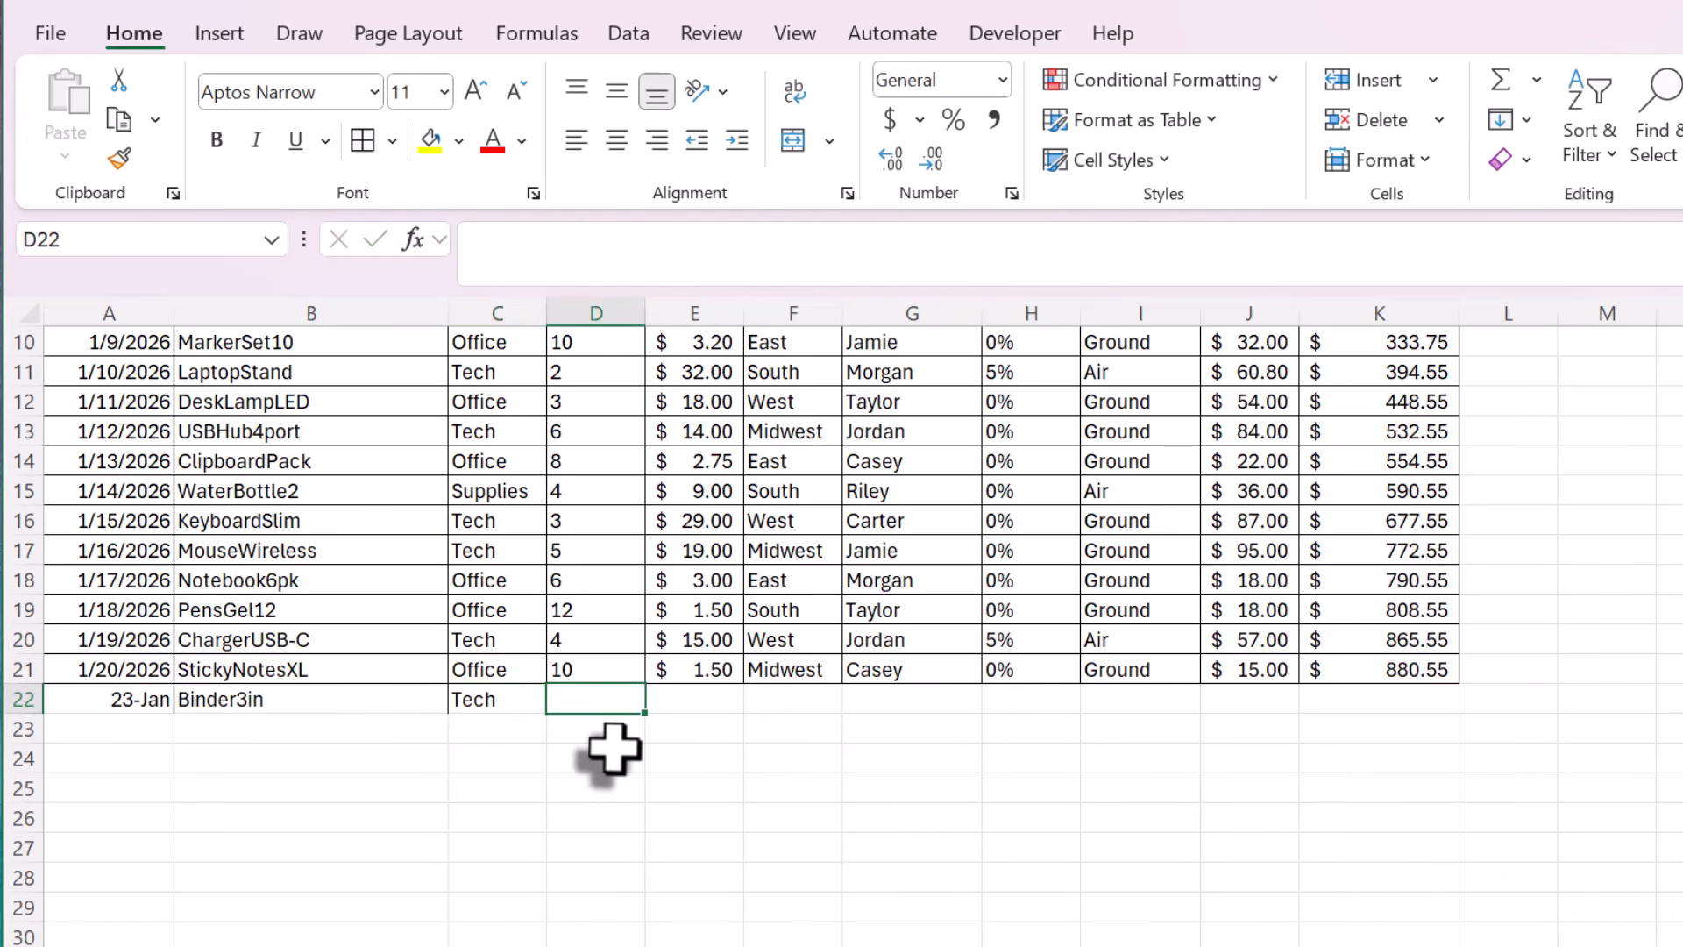
Fill in row 22 with 21 units, a unit price of 1.50 and region Midwest.
text(21)
key(Tab)
text(1)
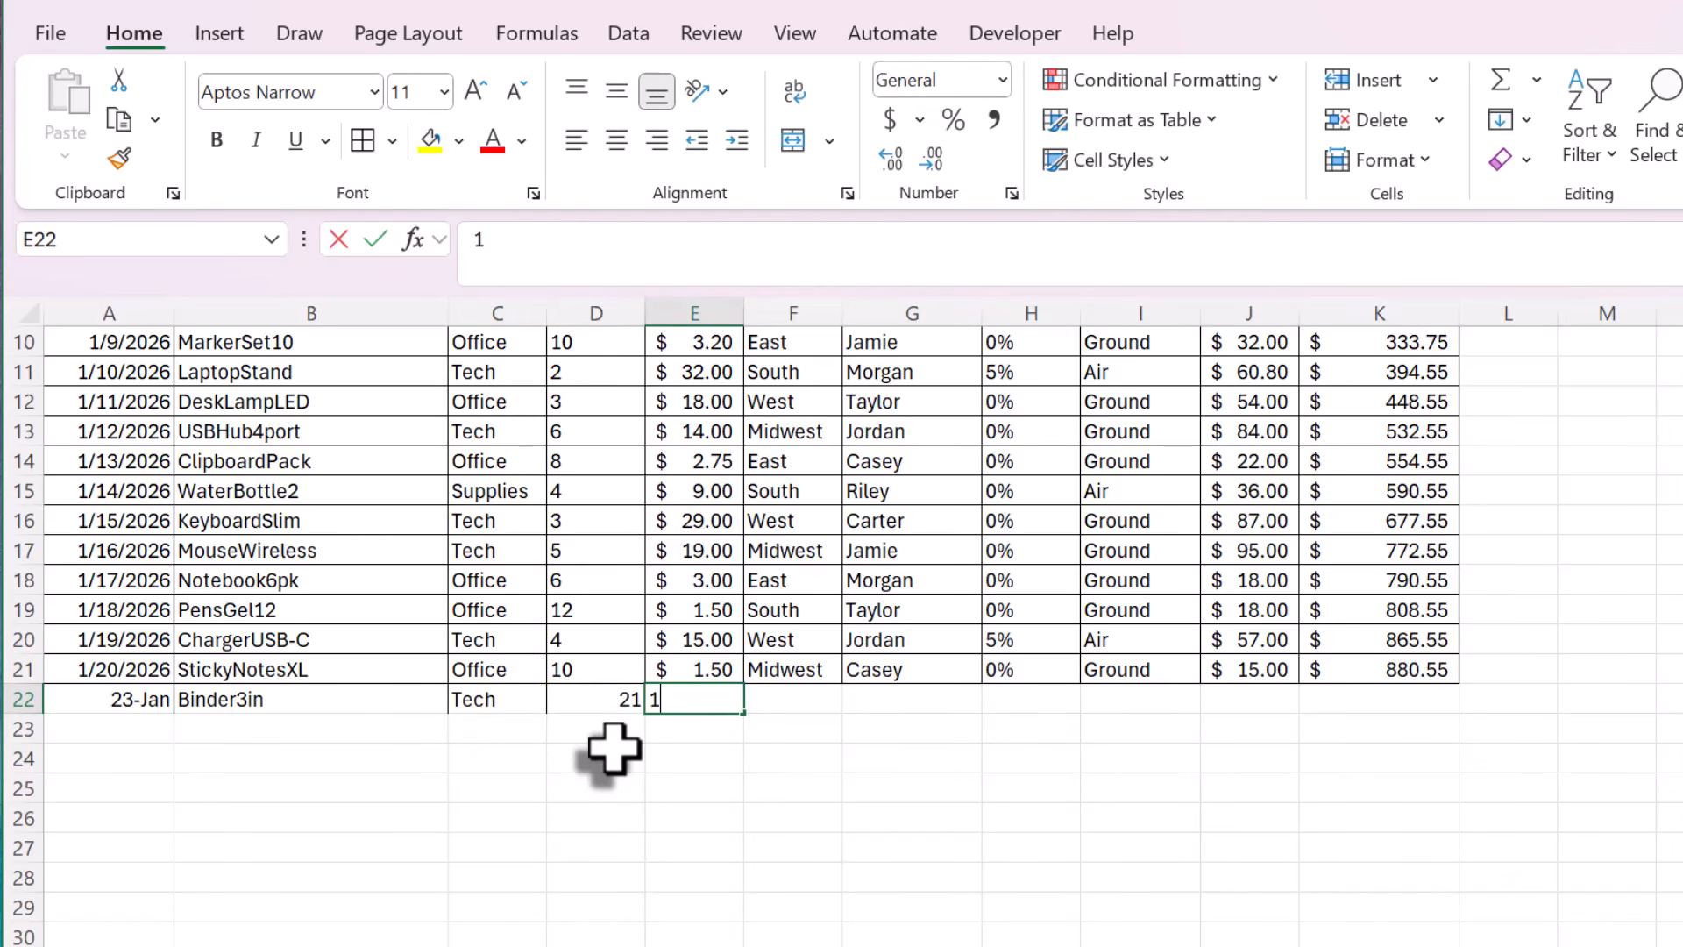
text(.50)
key(Tab)
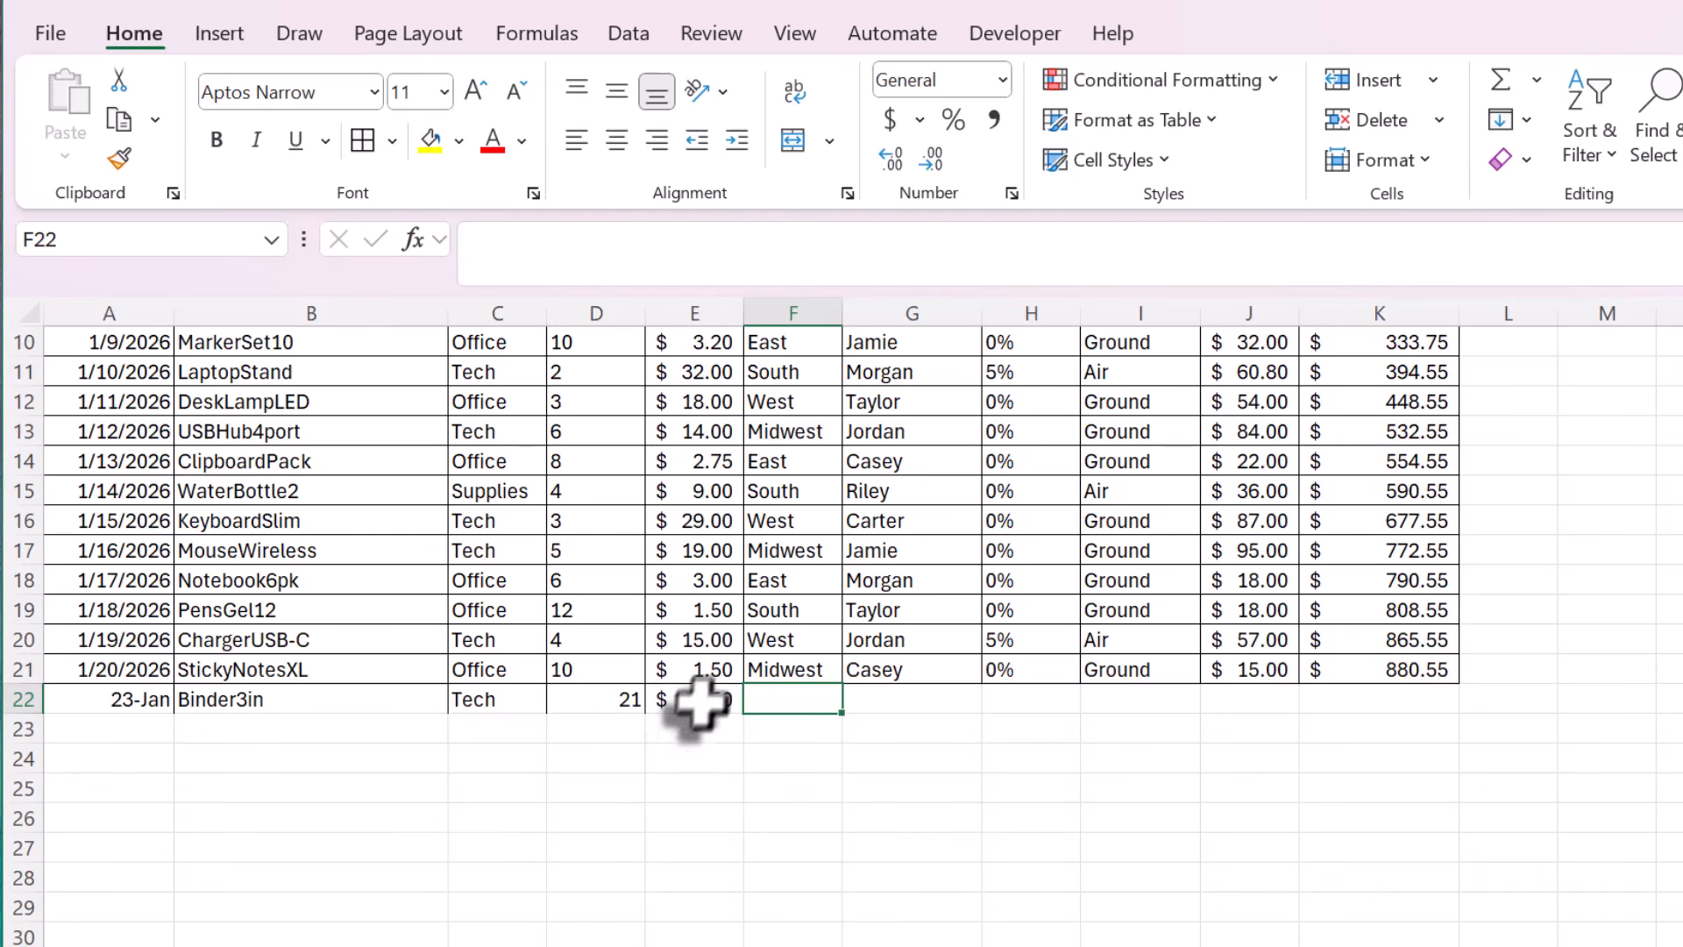
text(Midwest)
key(Tab)
key(Tab)
key(Tab)
key(Tab)
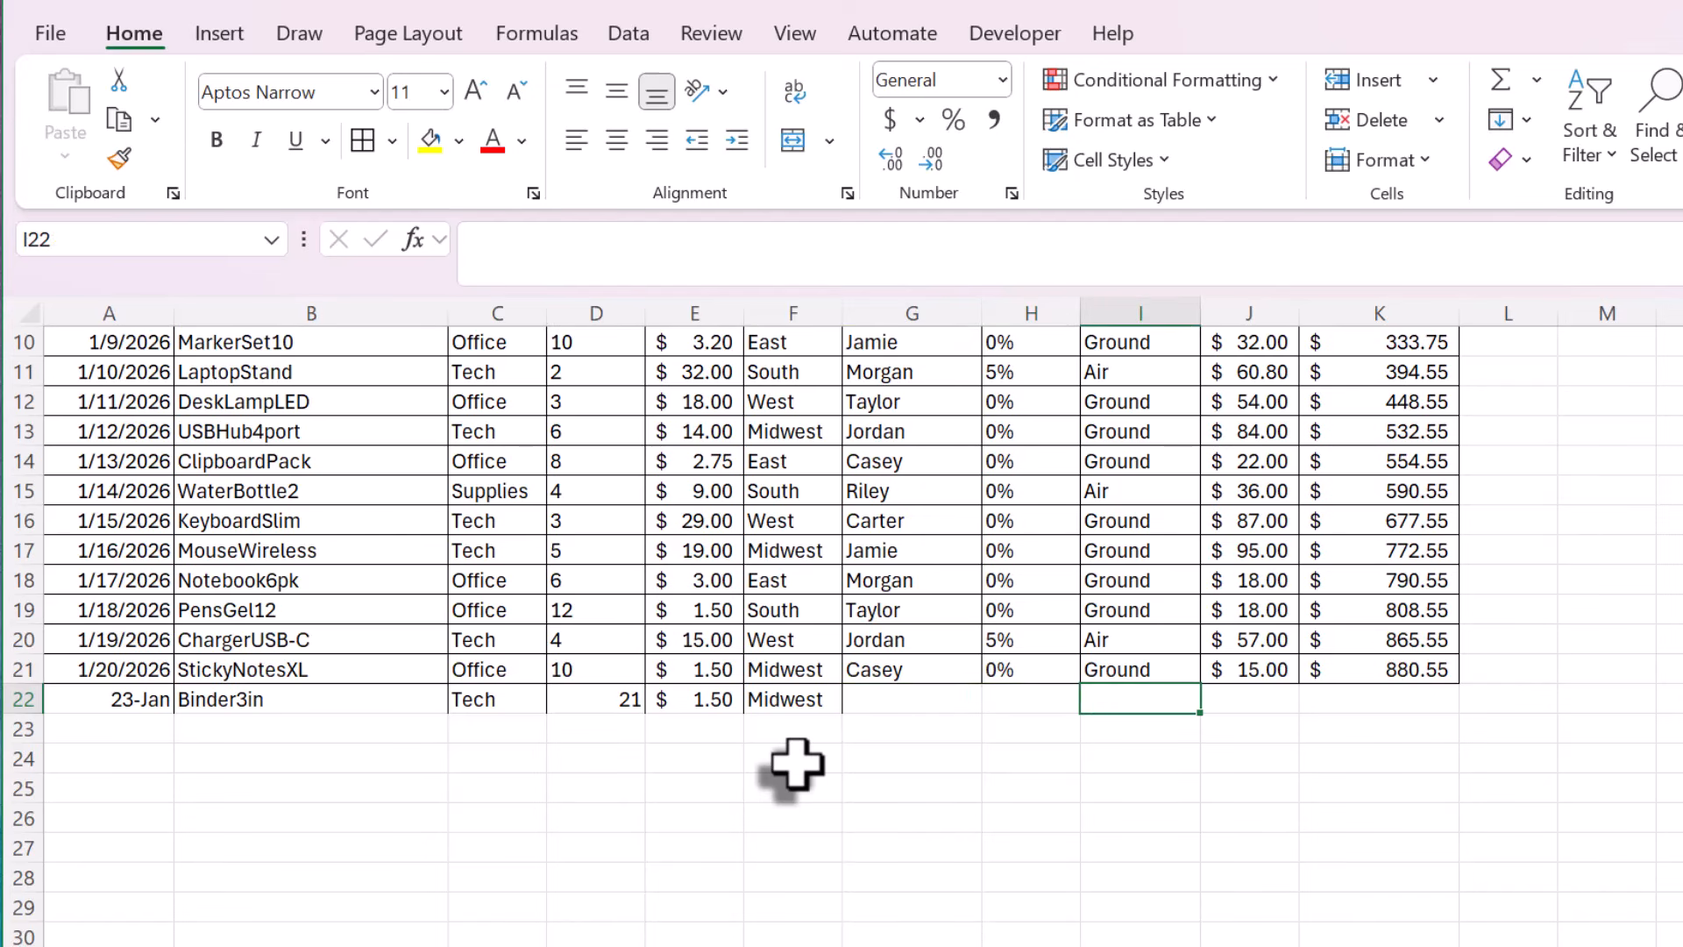
Copy the Total Sale and Running Total formulas from row 21 down to row 22.
click(1296, 680)
drag(1301, 686, 1303, 714)
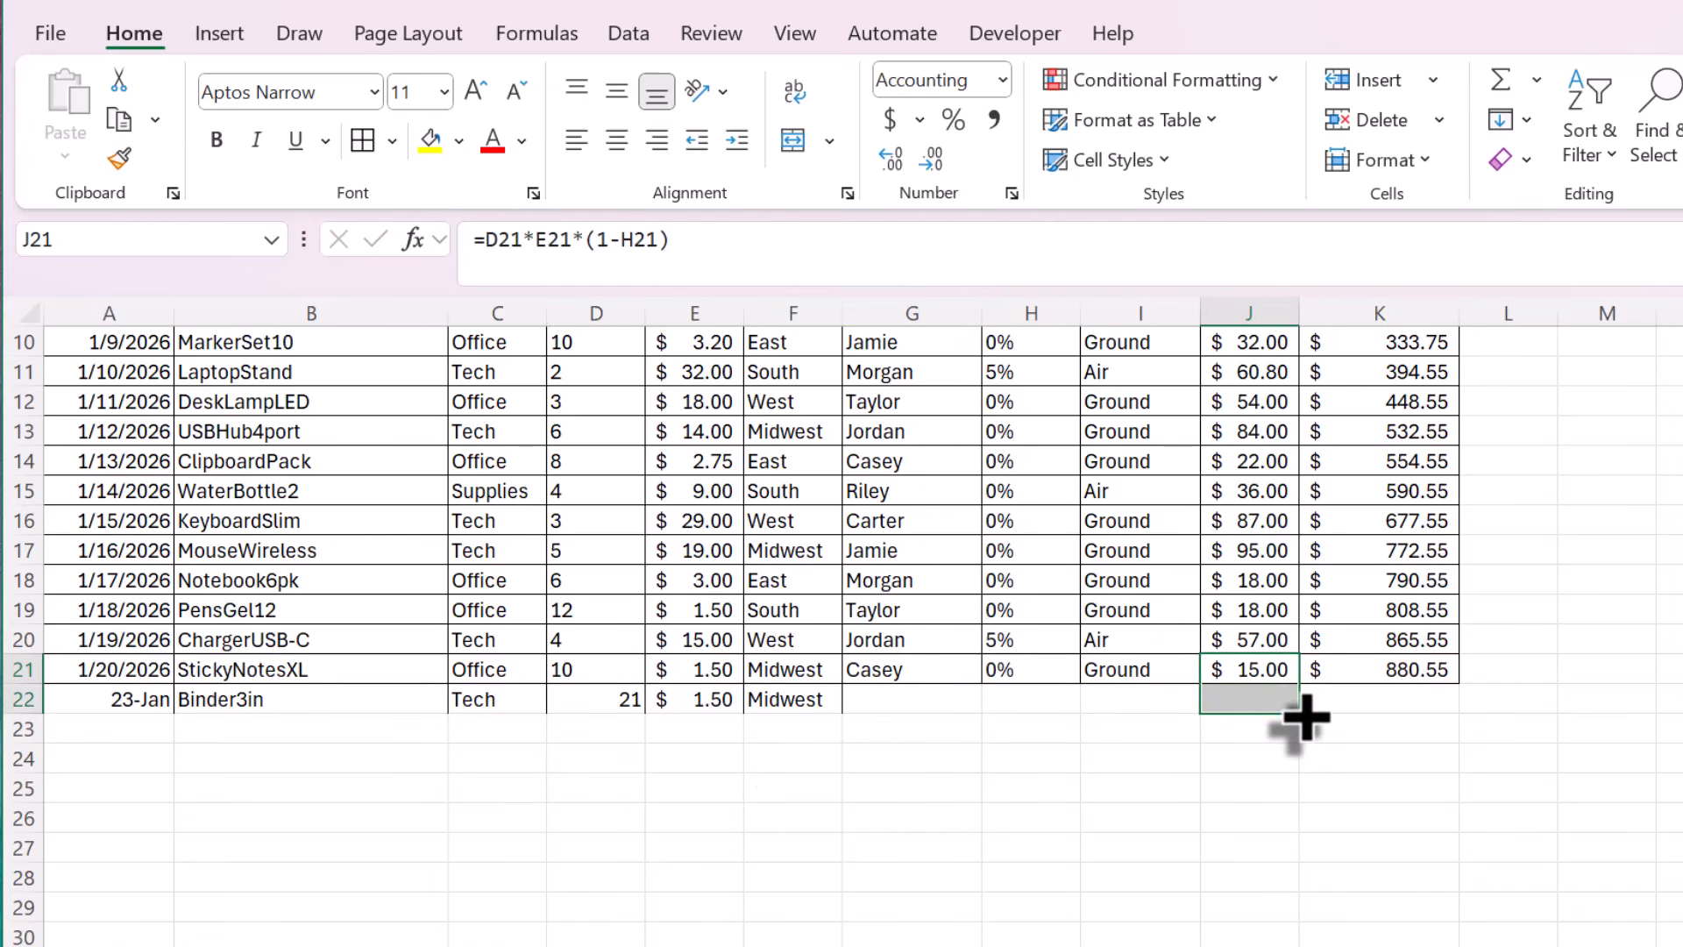
click(1449, 673)
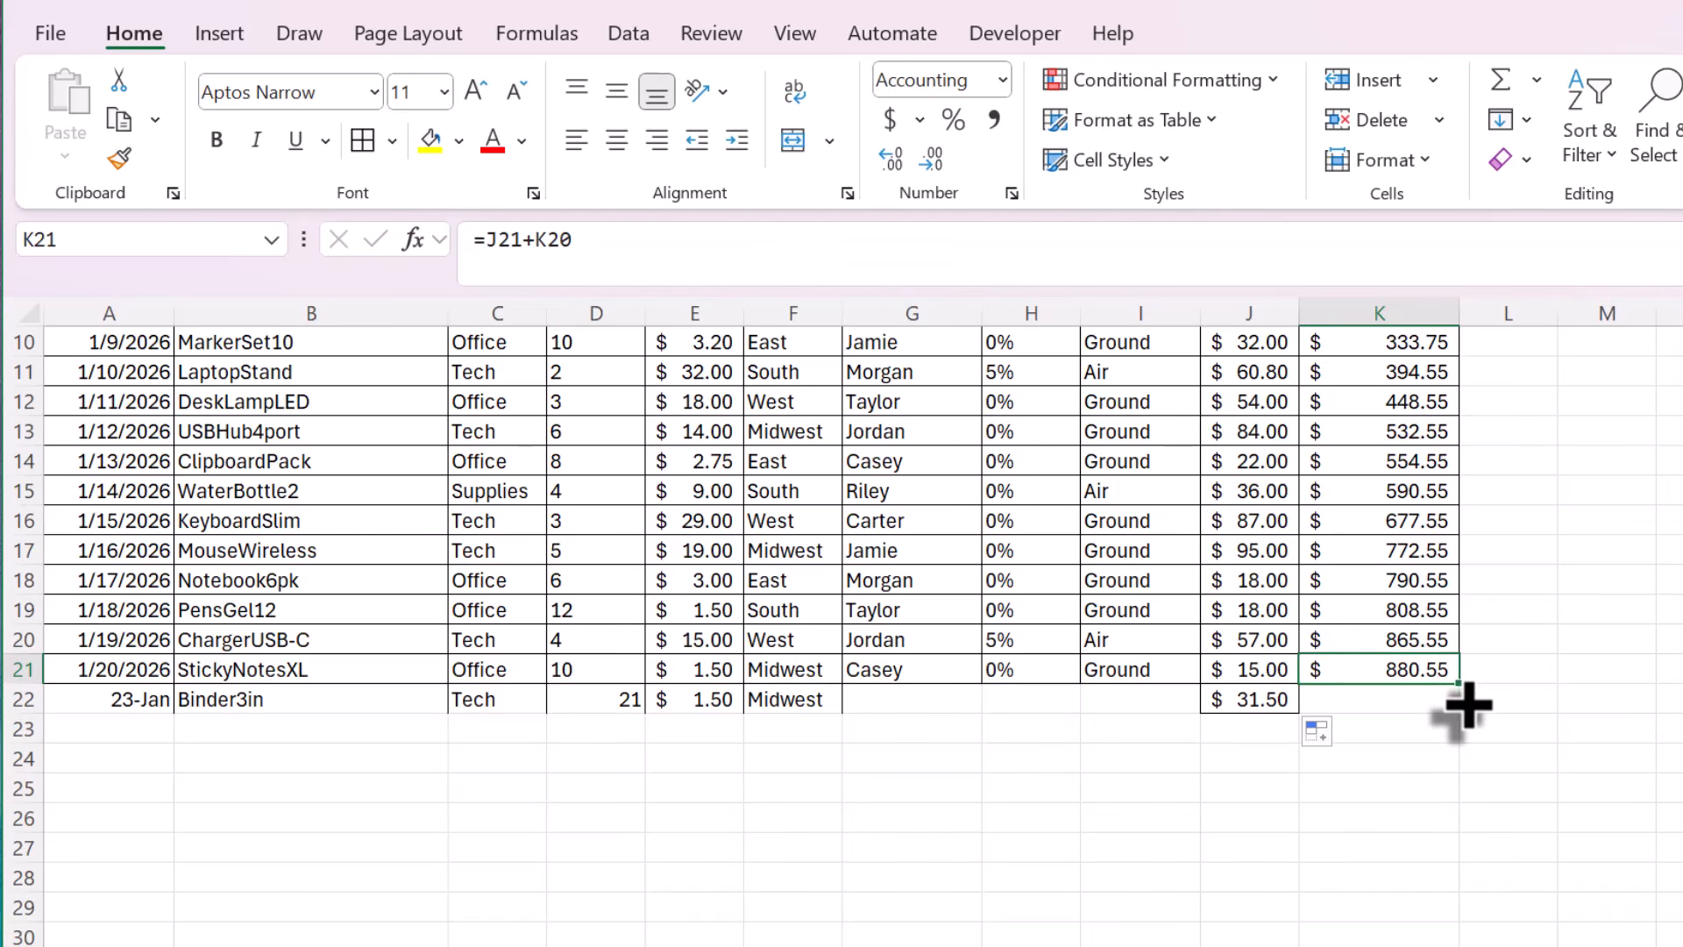
drag(1465, 698, 1465, 710)
click(1227, 728)
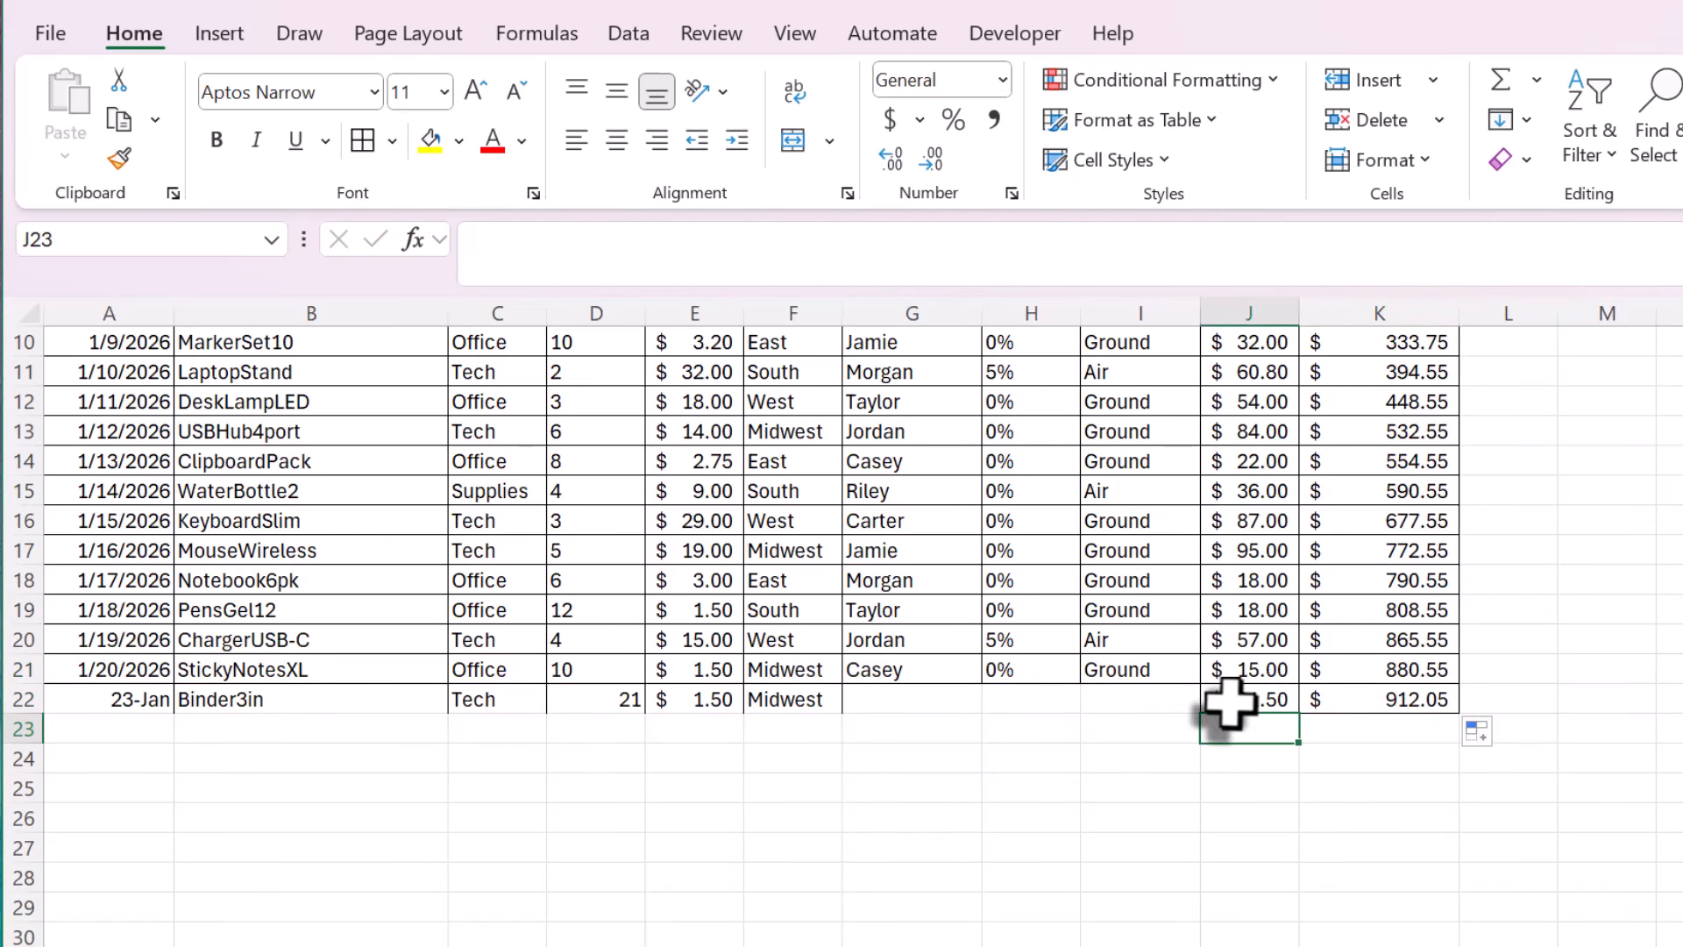
Apply all borders to the range A20:J22 so the new row gets gridlines.
drag(912, 698, 597, 699)
drag(1227, 699, 84, 638)
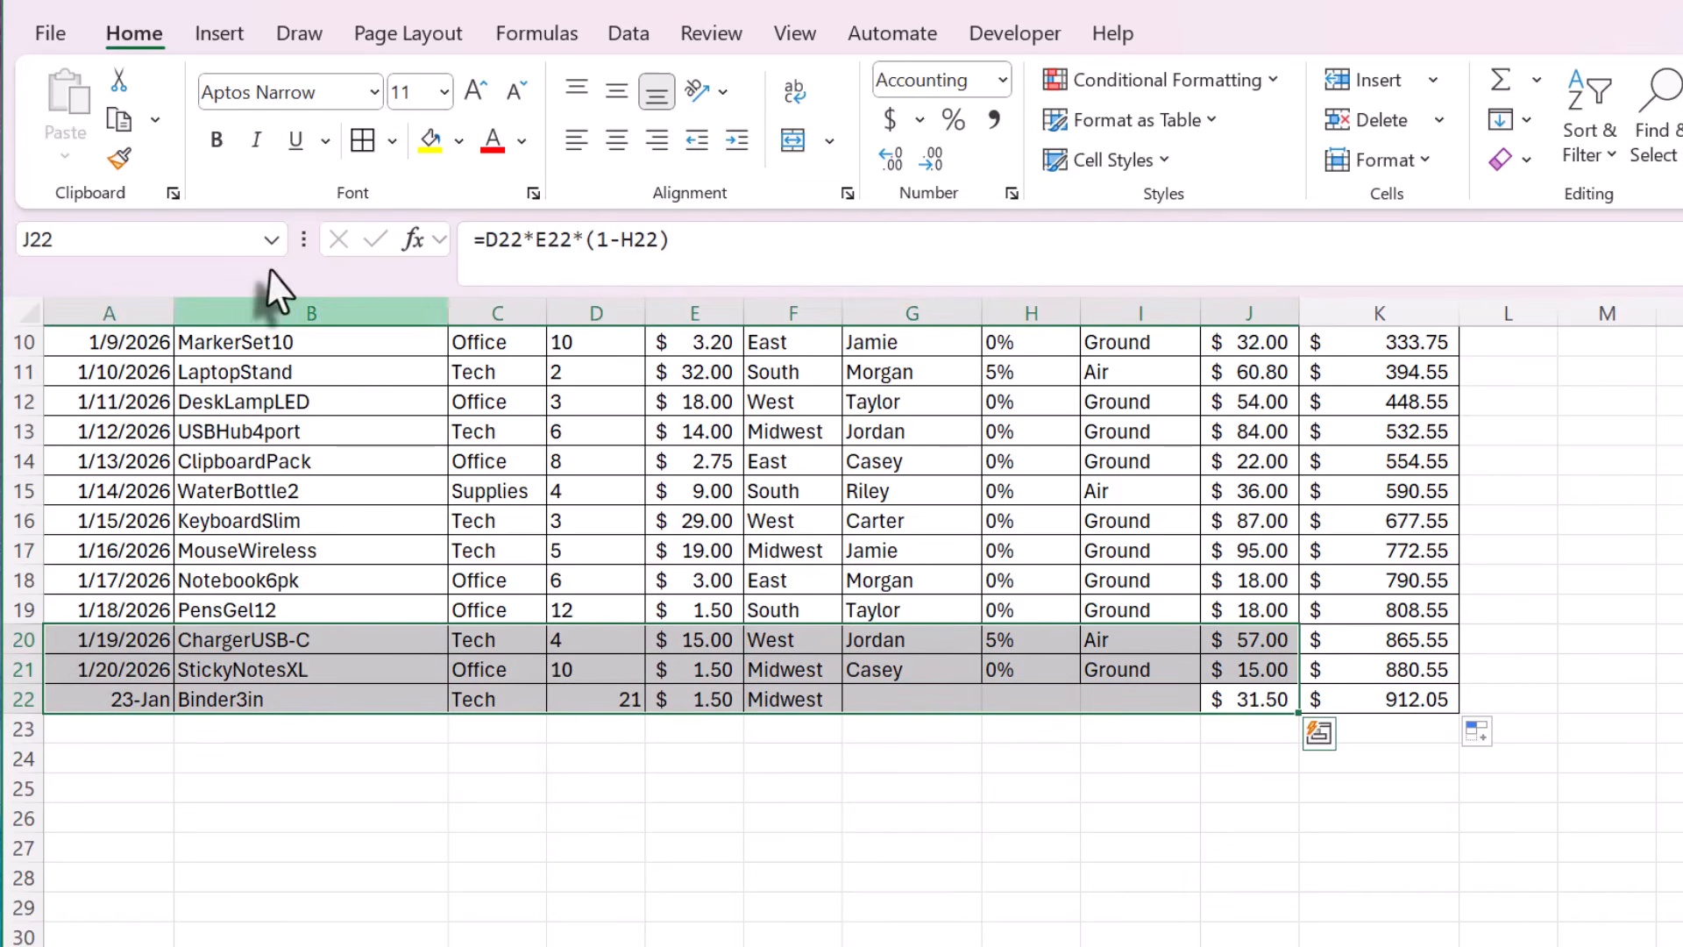
click(359, 142)
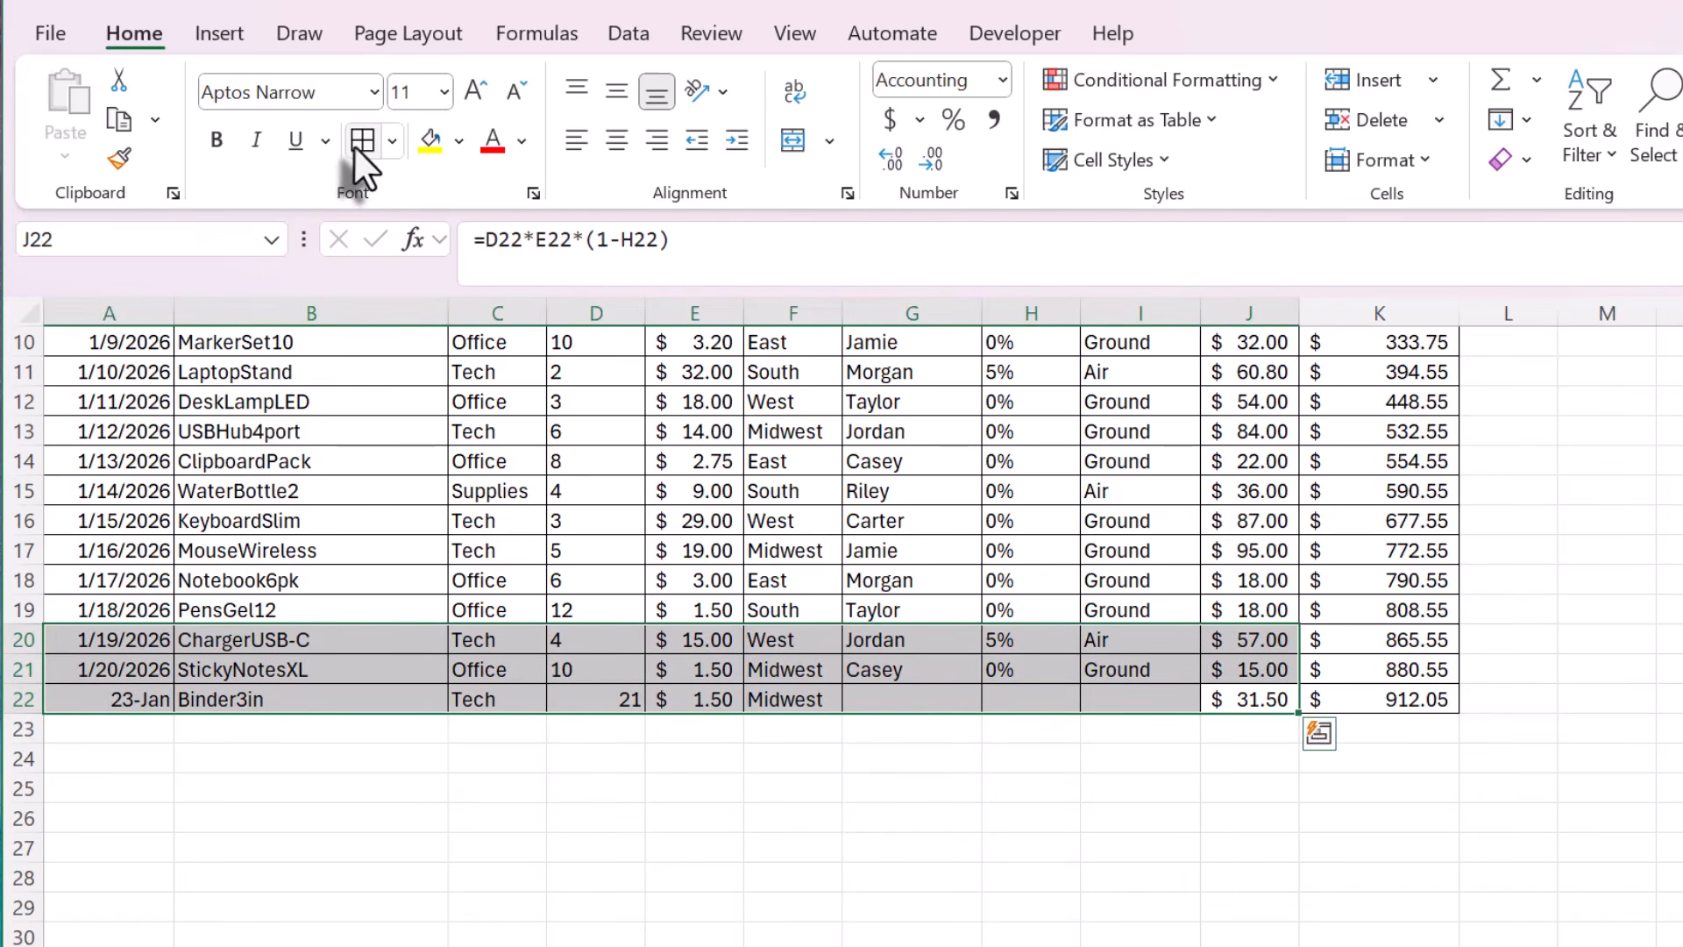
click(320, 521)
Copy the date formatting from A21 to the new date in A22 with Format Painter.
click(118, 671)
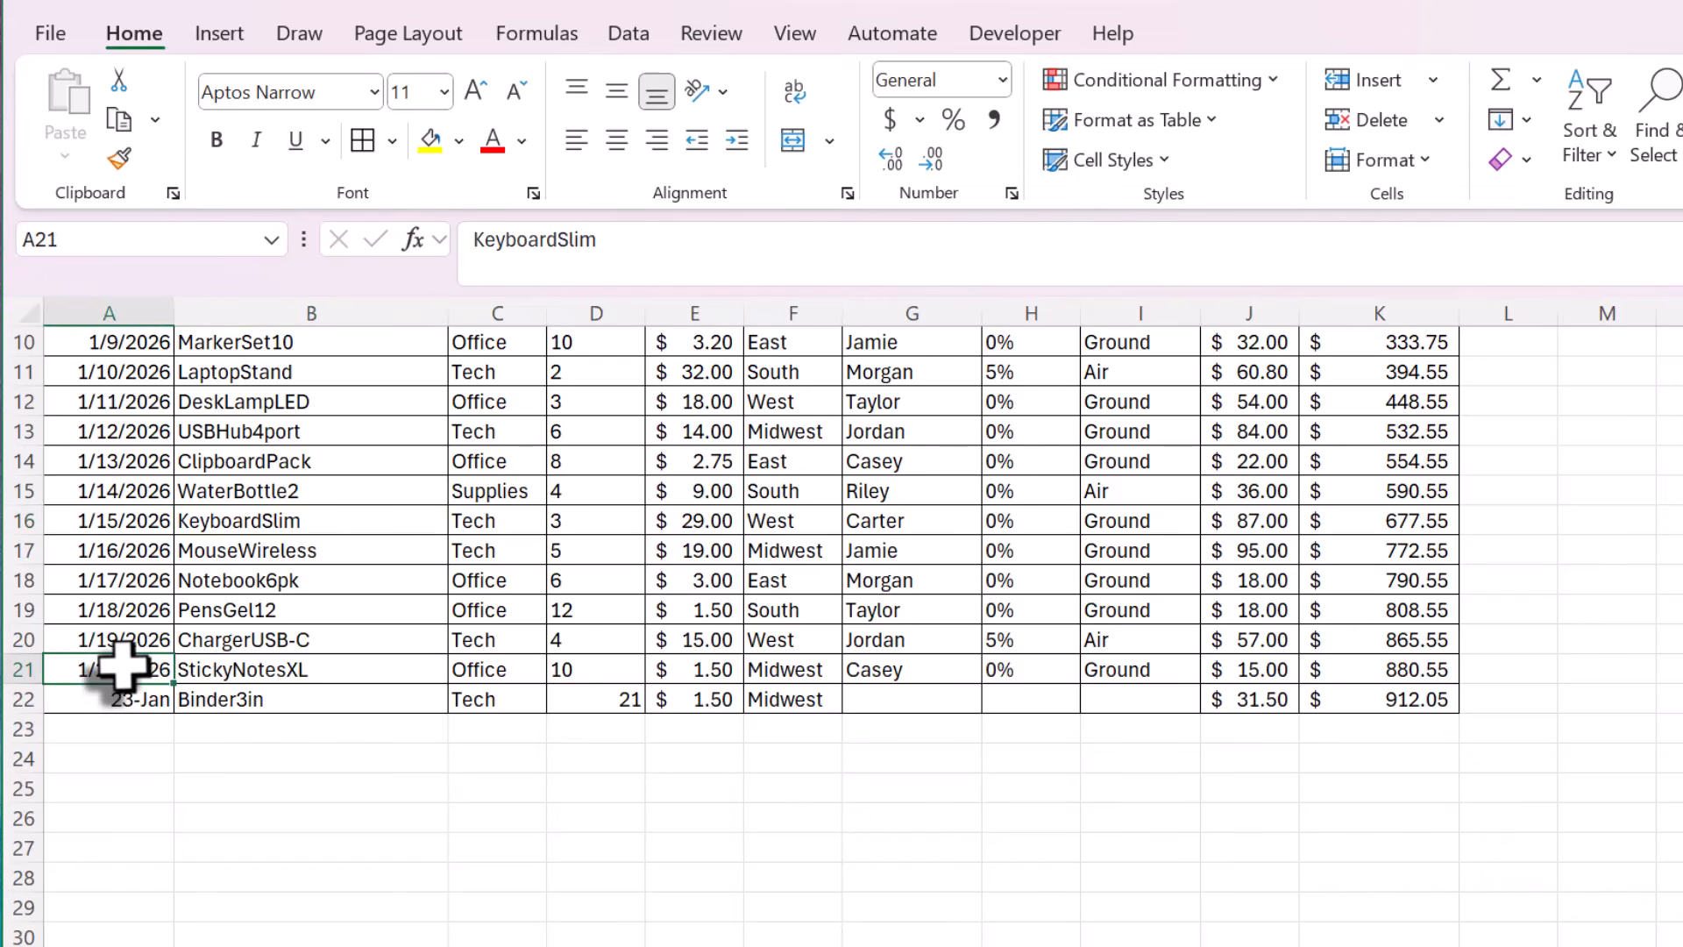
right_click(118, 671)
click(505, 276)
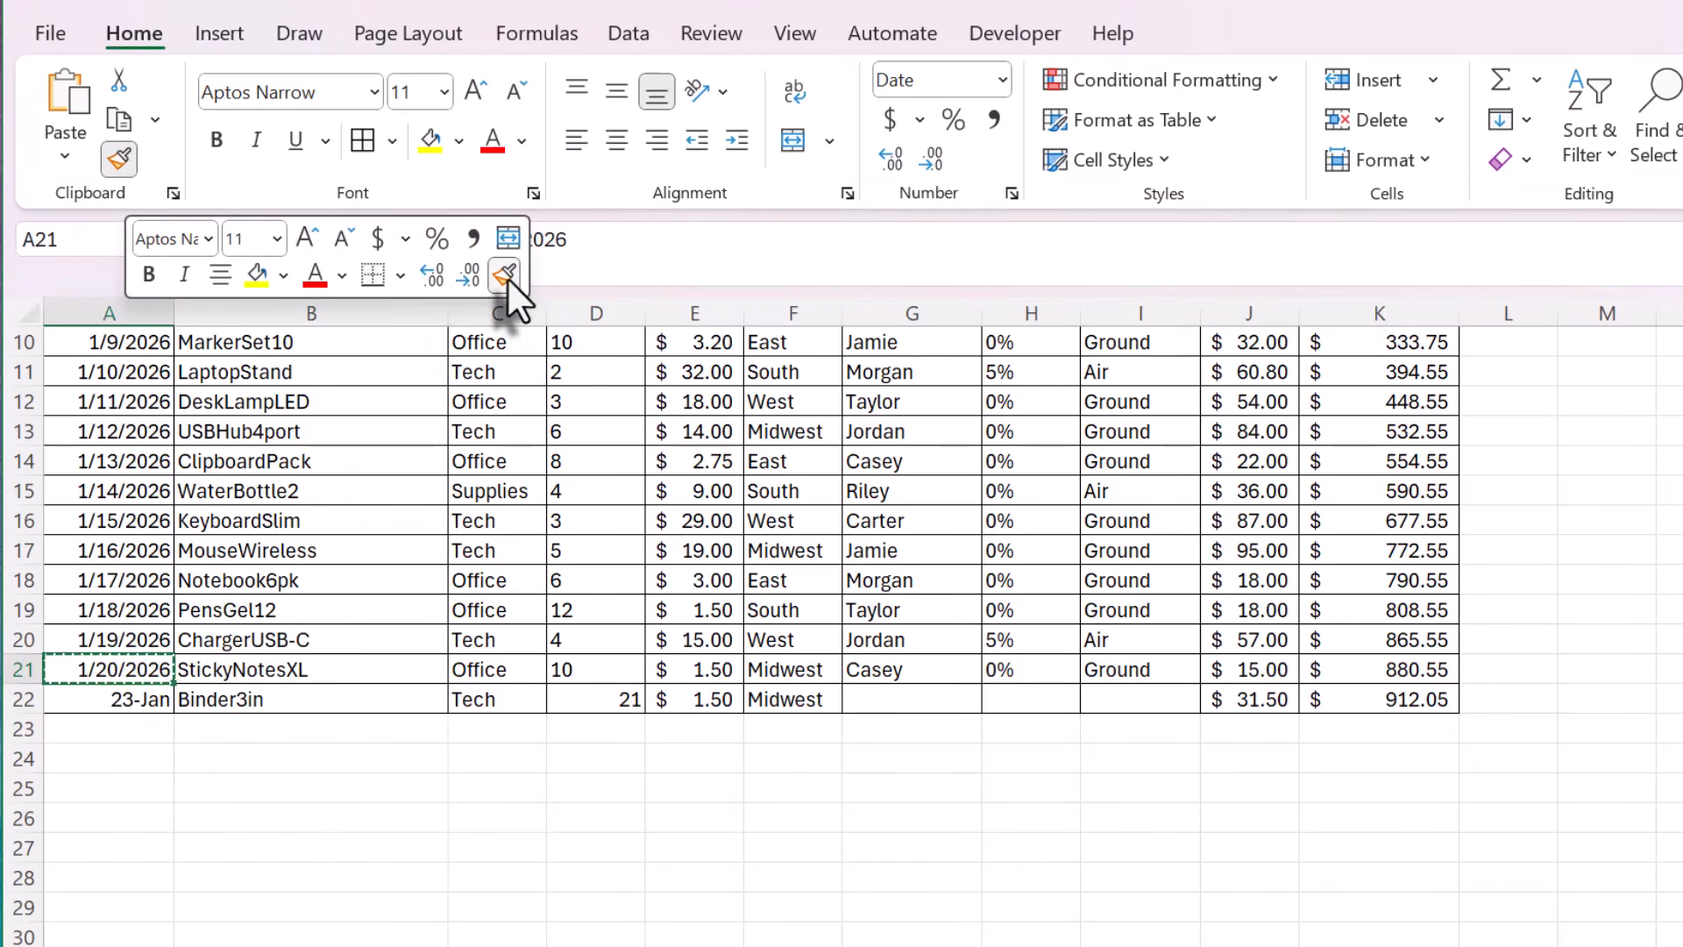
click(110, 698)
click(395, 800)
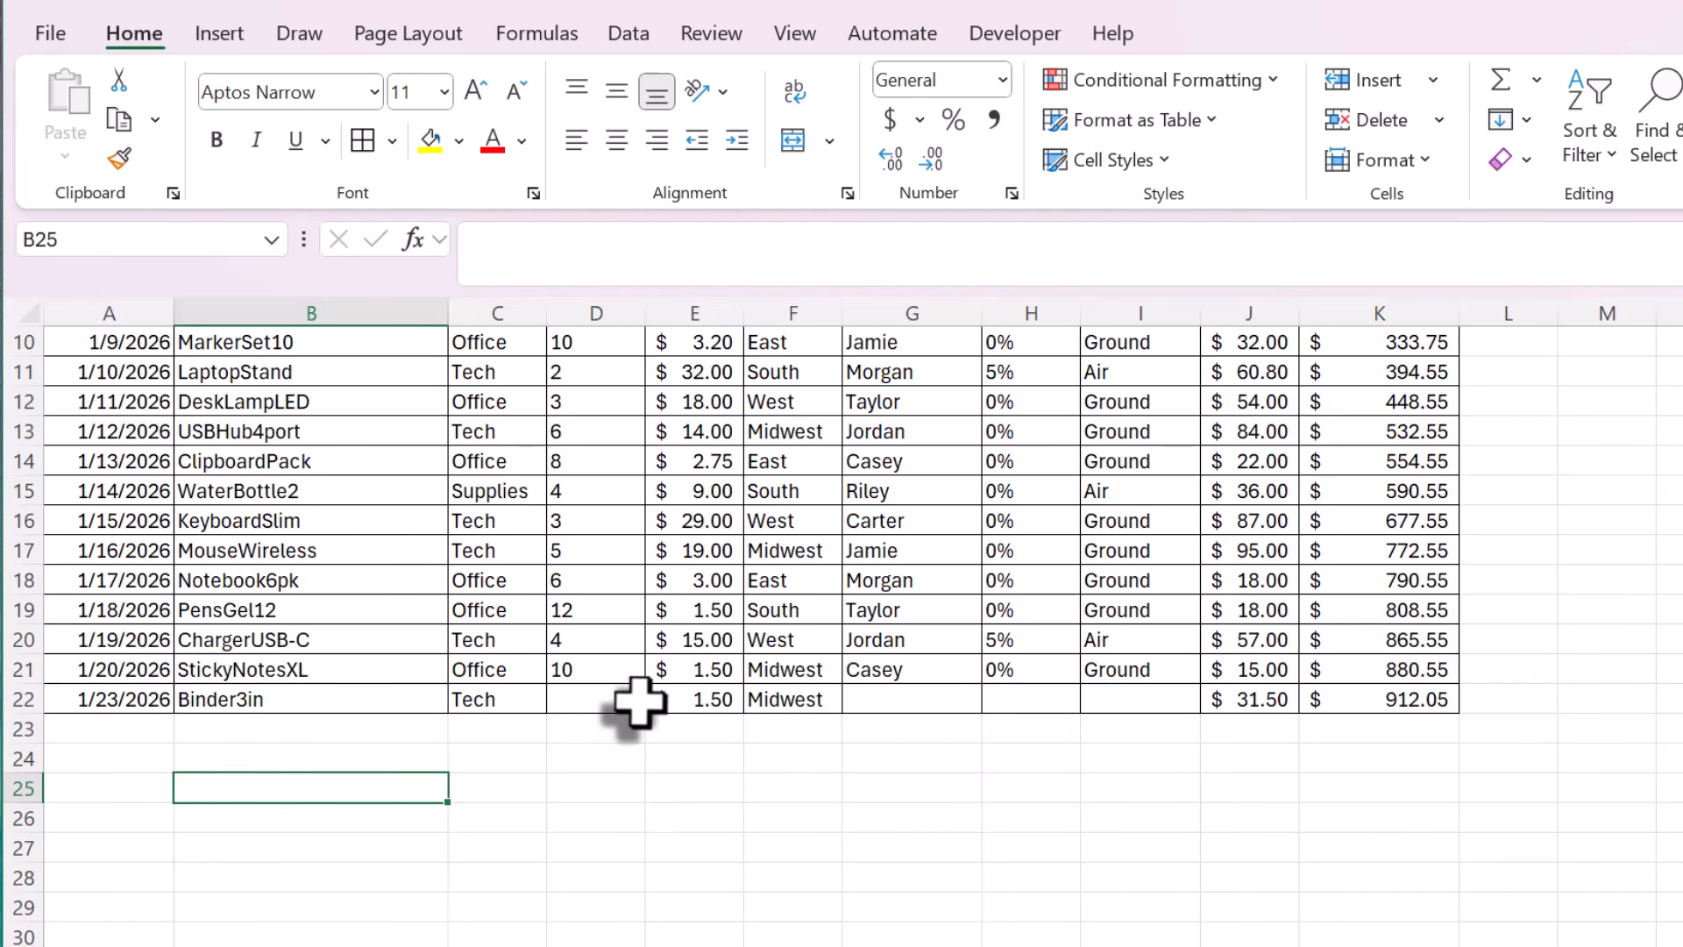
Copy the cell formatting from D20 to the new units value in D22 with Format Painter.
click(558, 647)
right_click(570, 639)
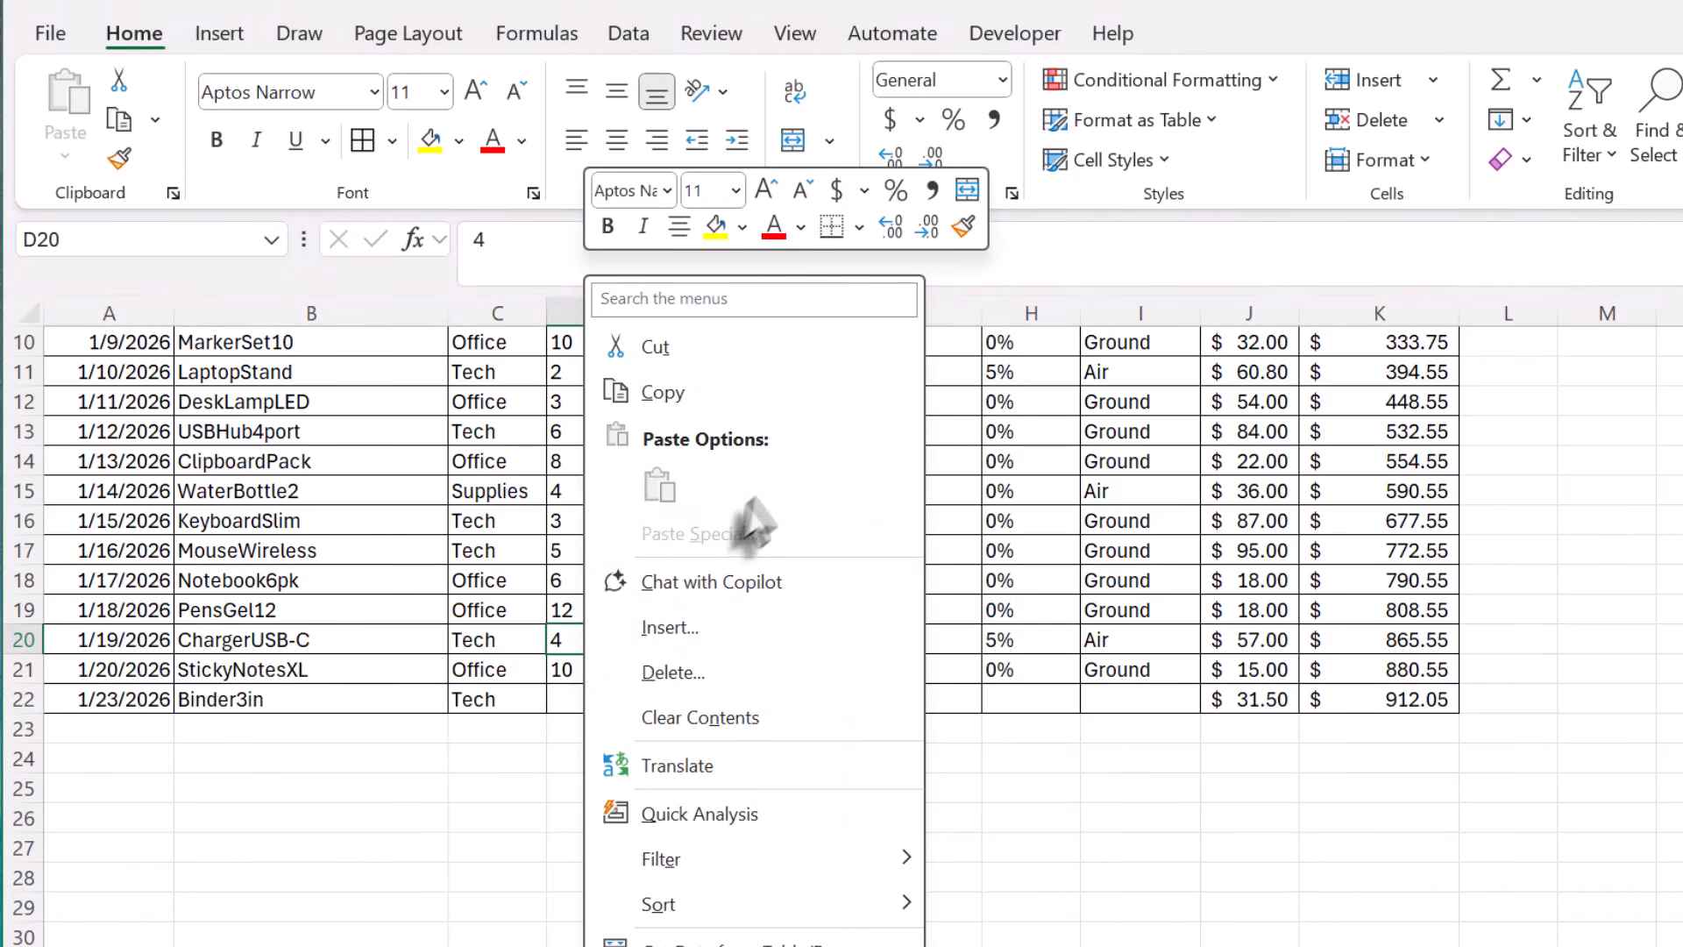
click(964, 226)
click(583, 701)
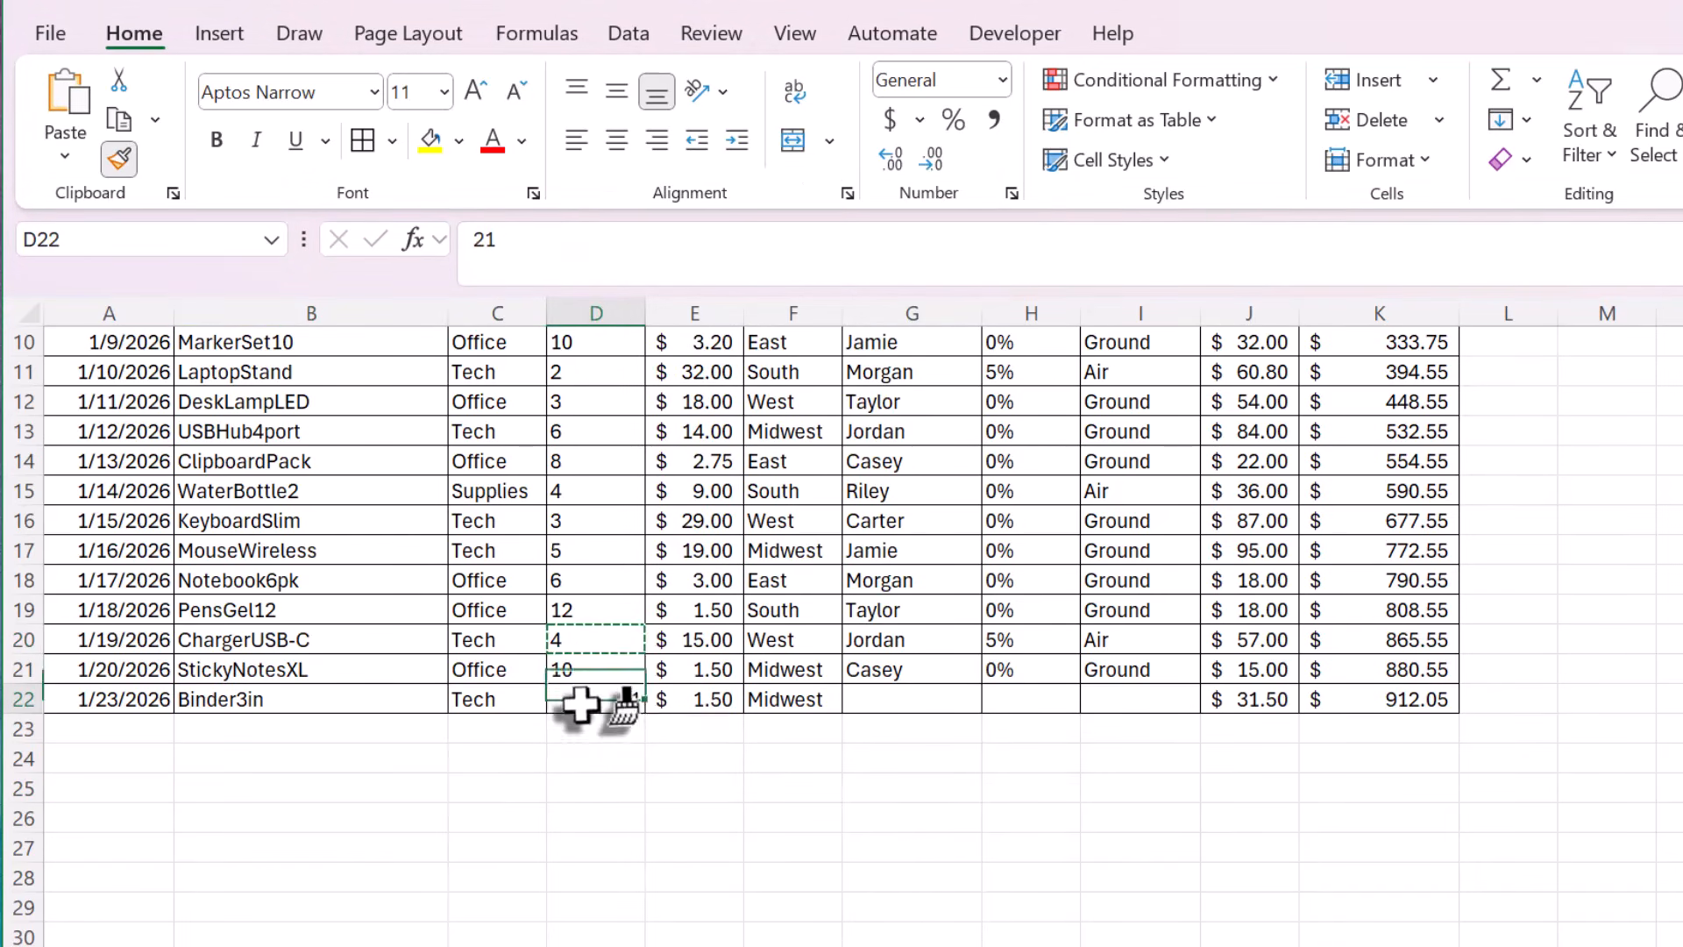
click(599, 764)
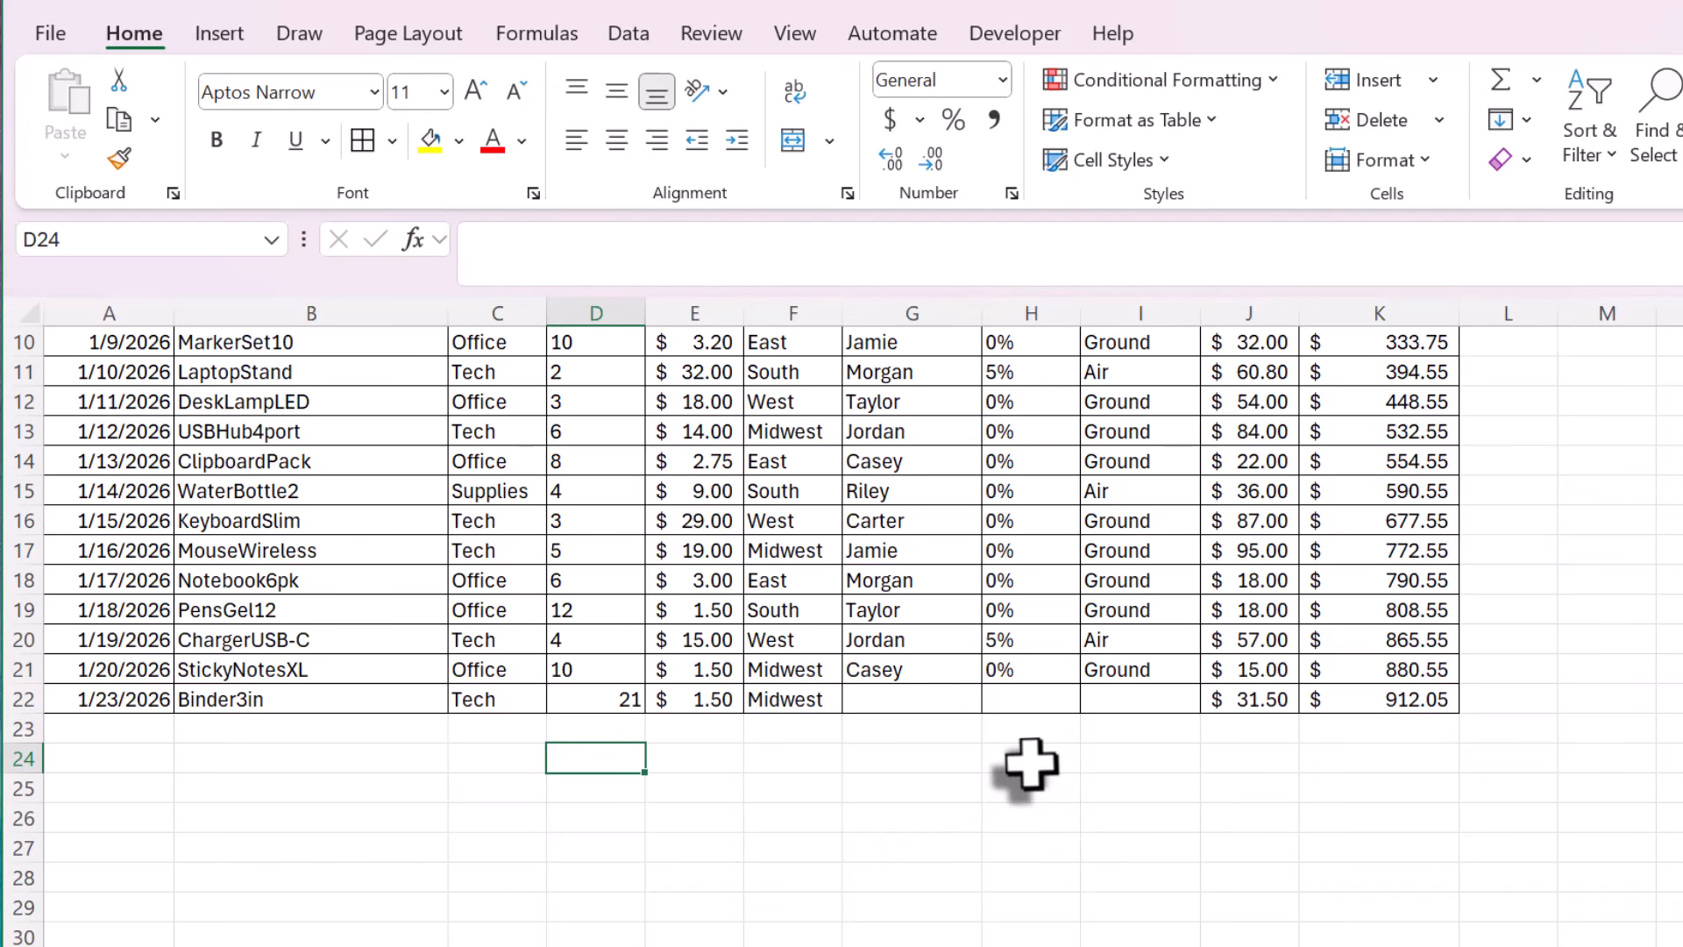
Remove all borders and bold formatting from columns A through K.
scroll(815, 783, up, 3)
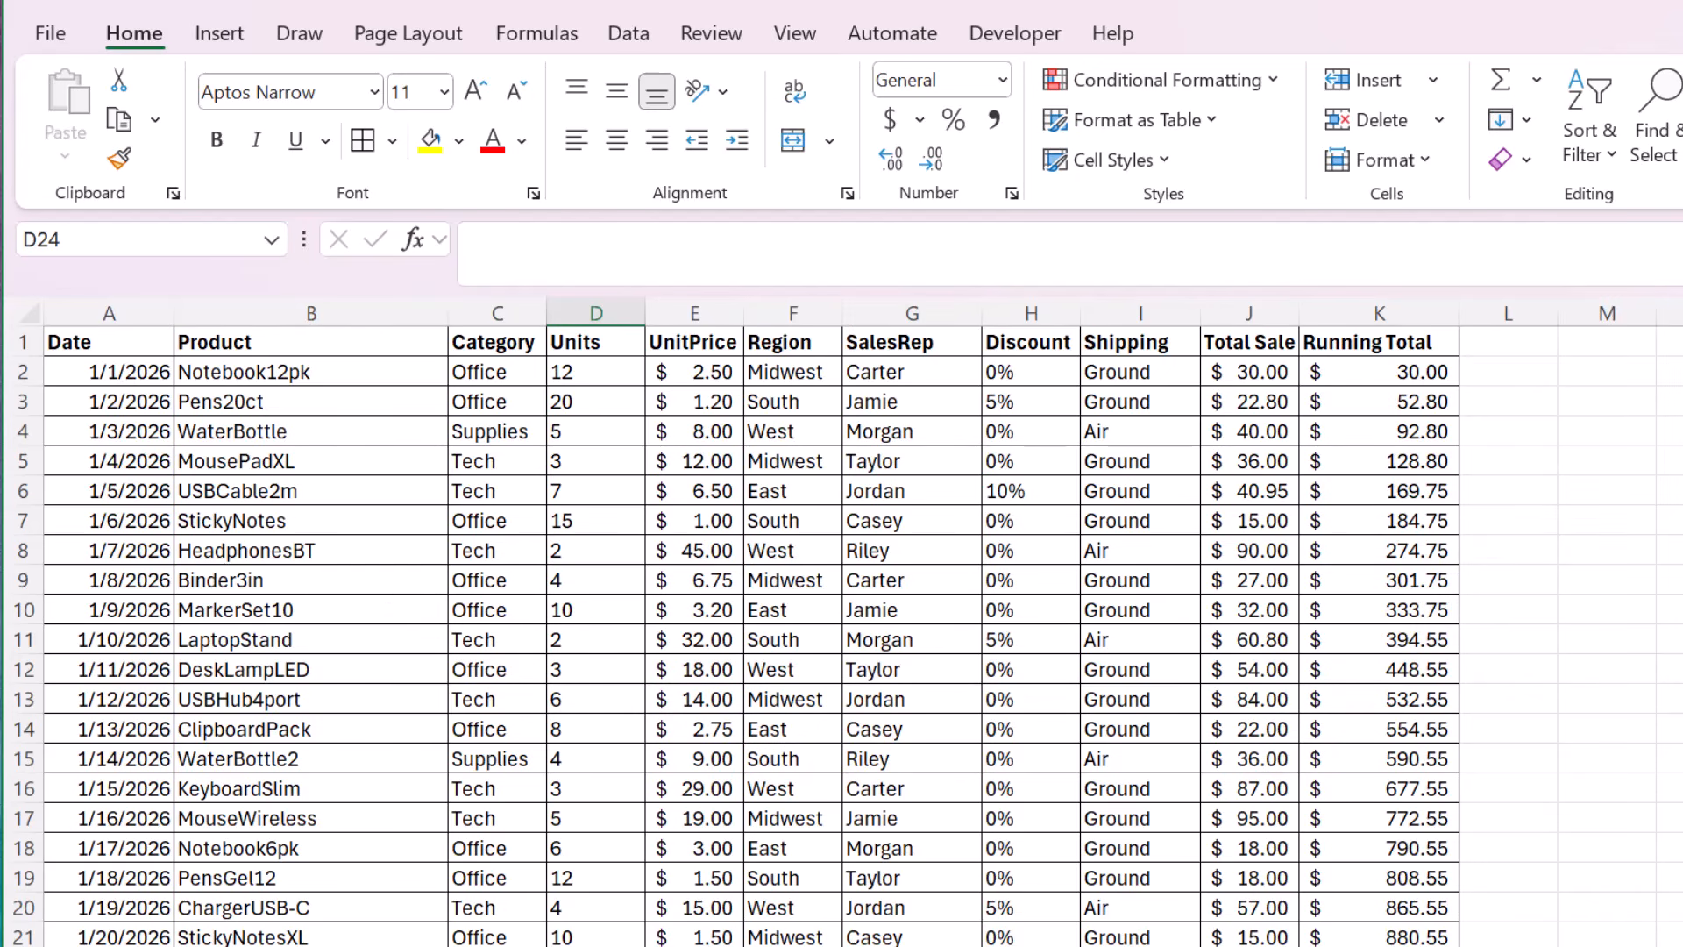
click(1679, 402)
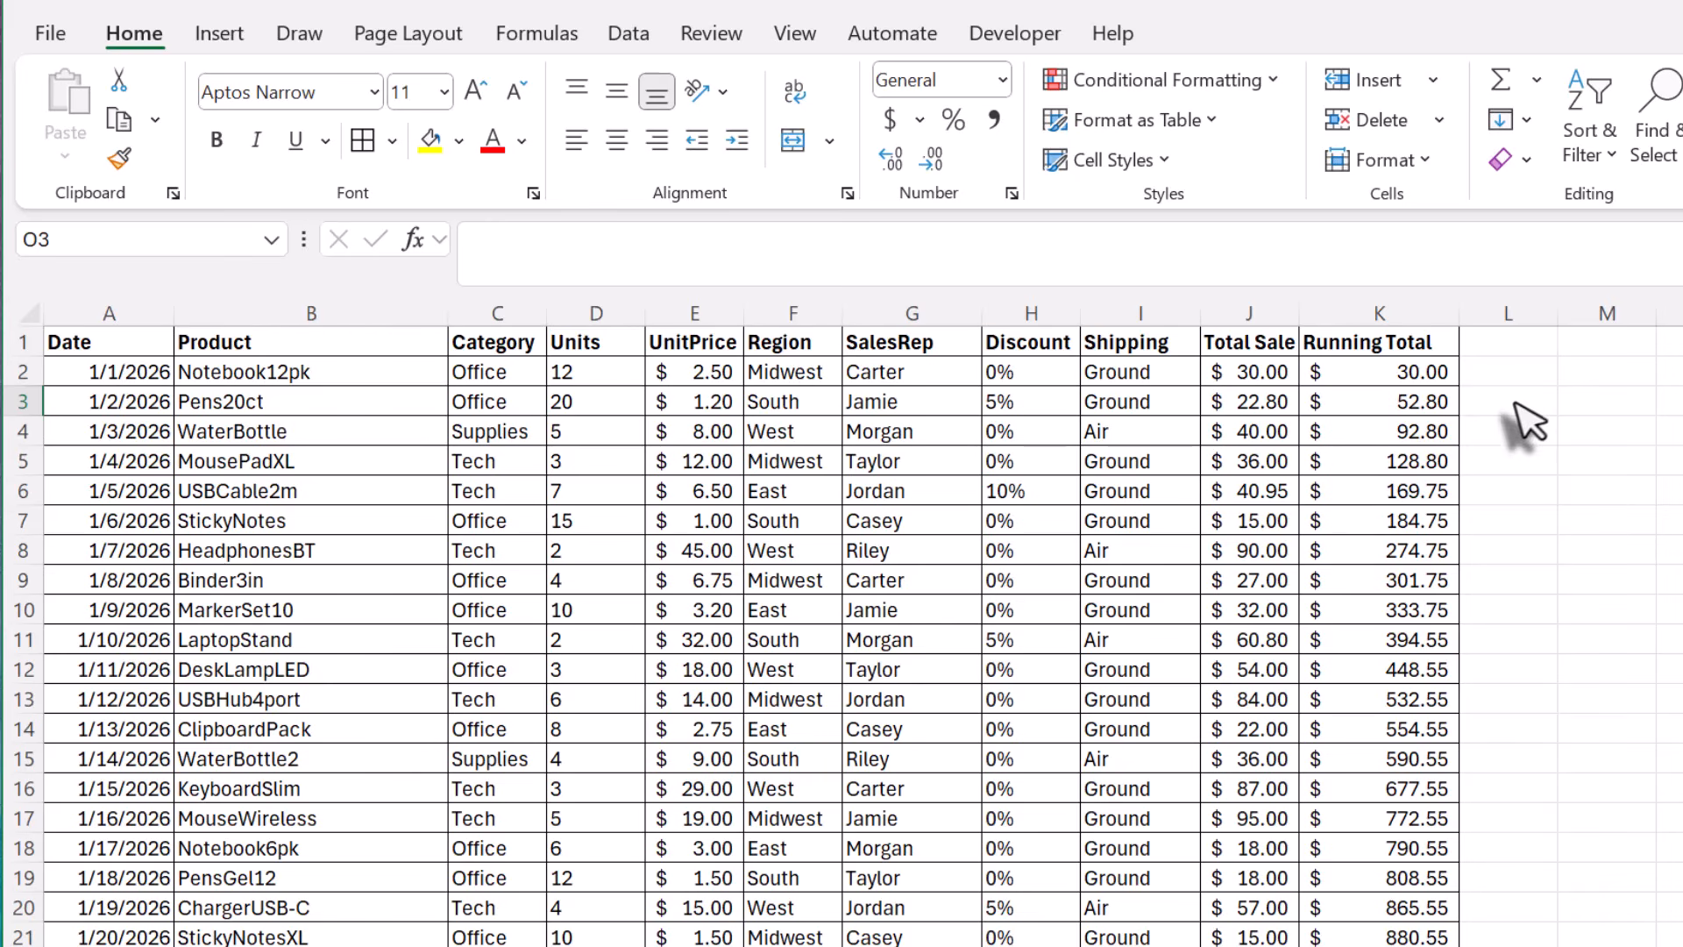
drag(1375, 307, 123, 311)
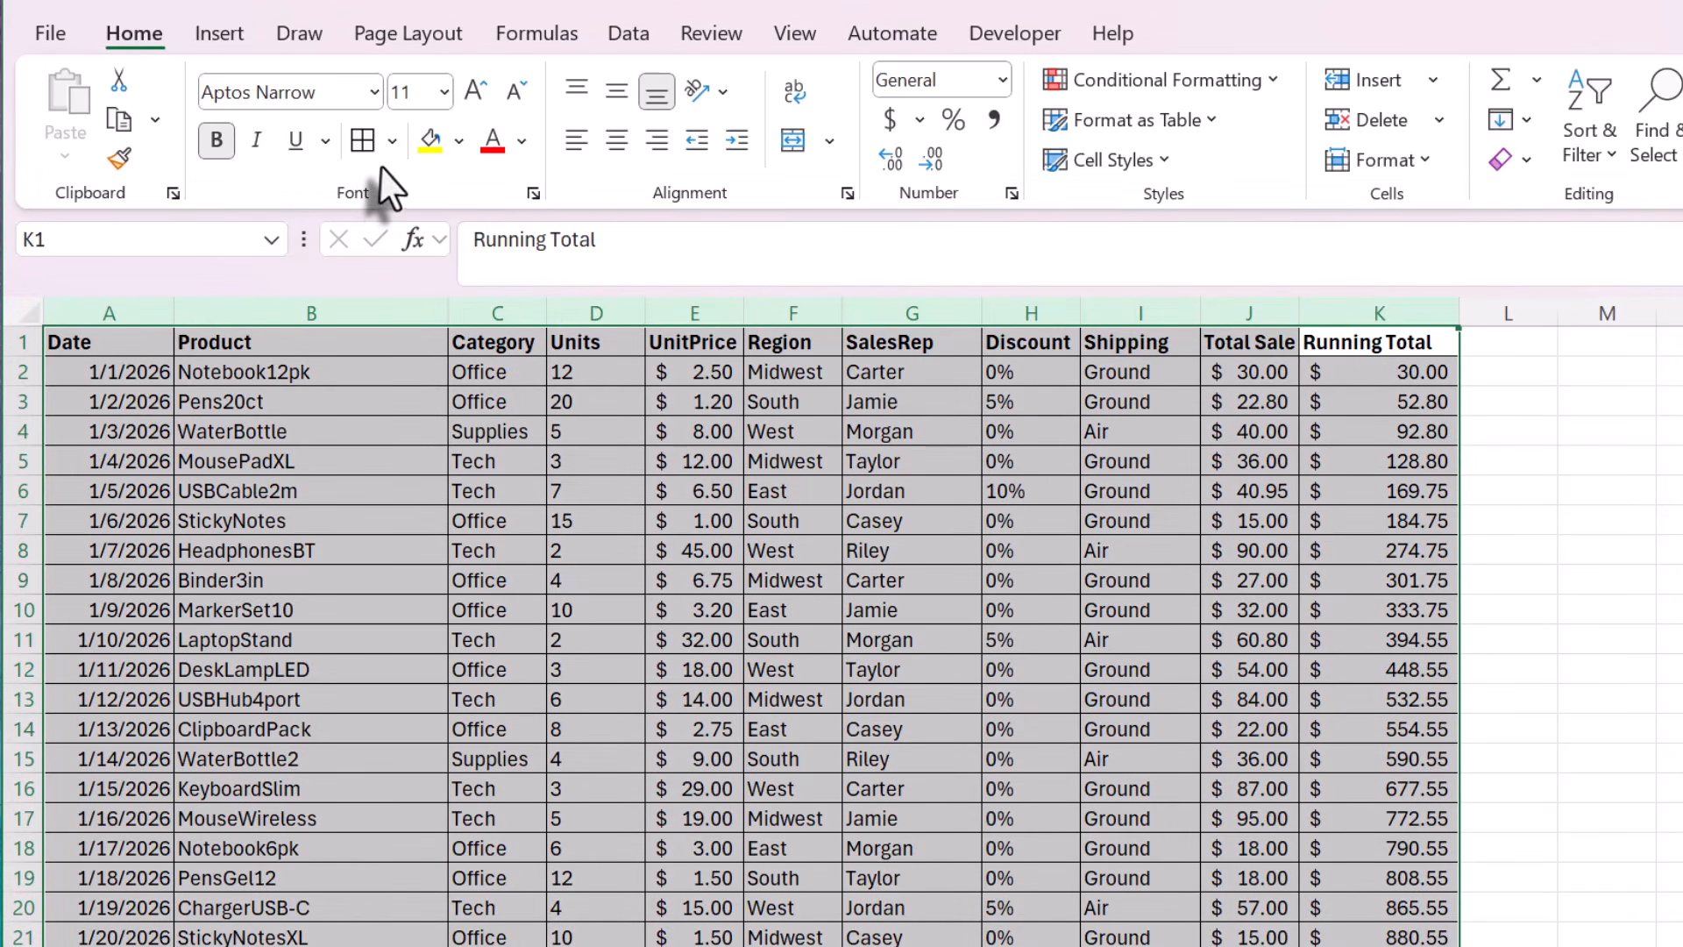
click(392, 142)
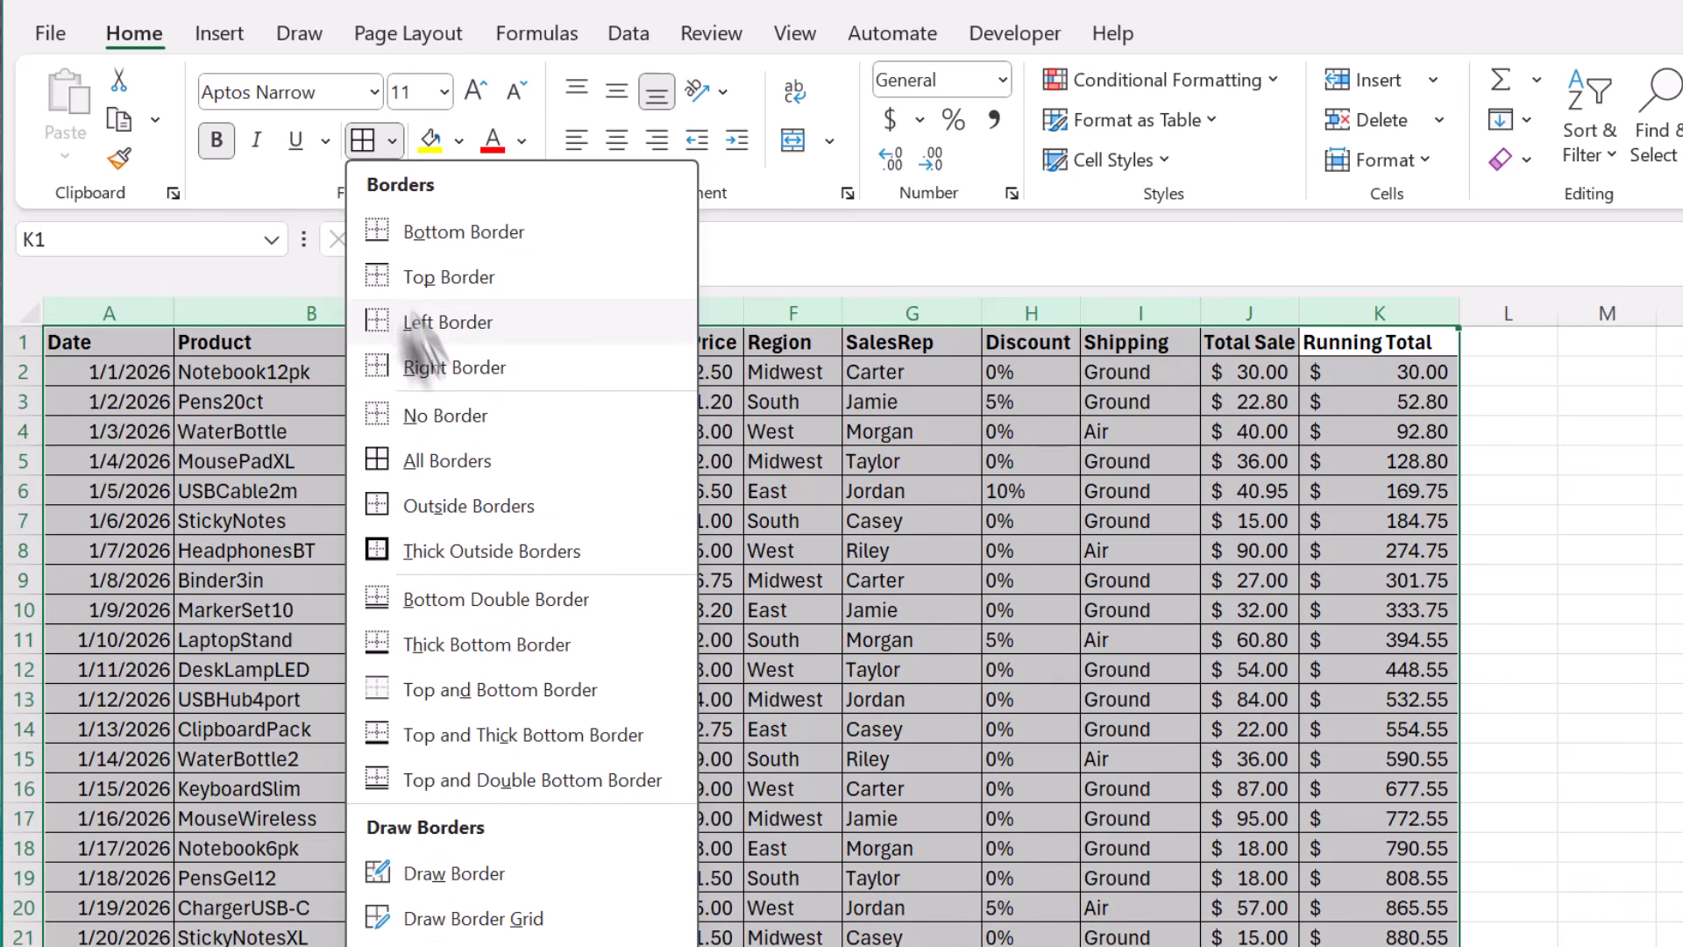
click(429, 413)
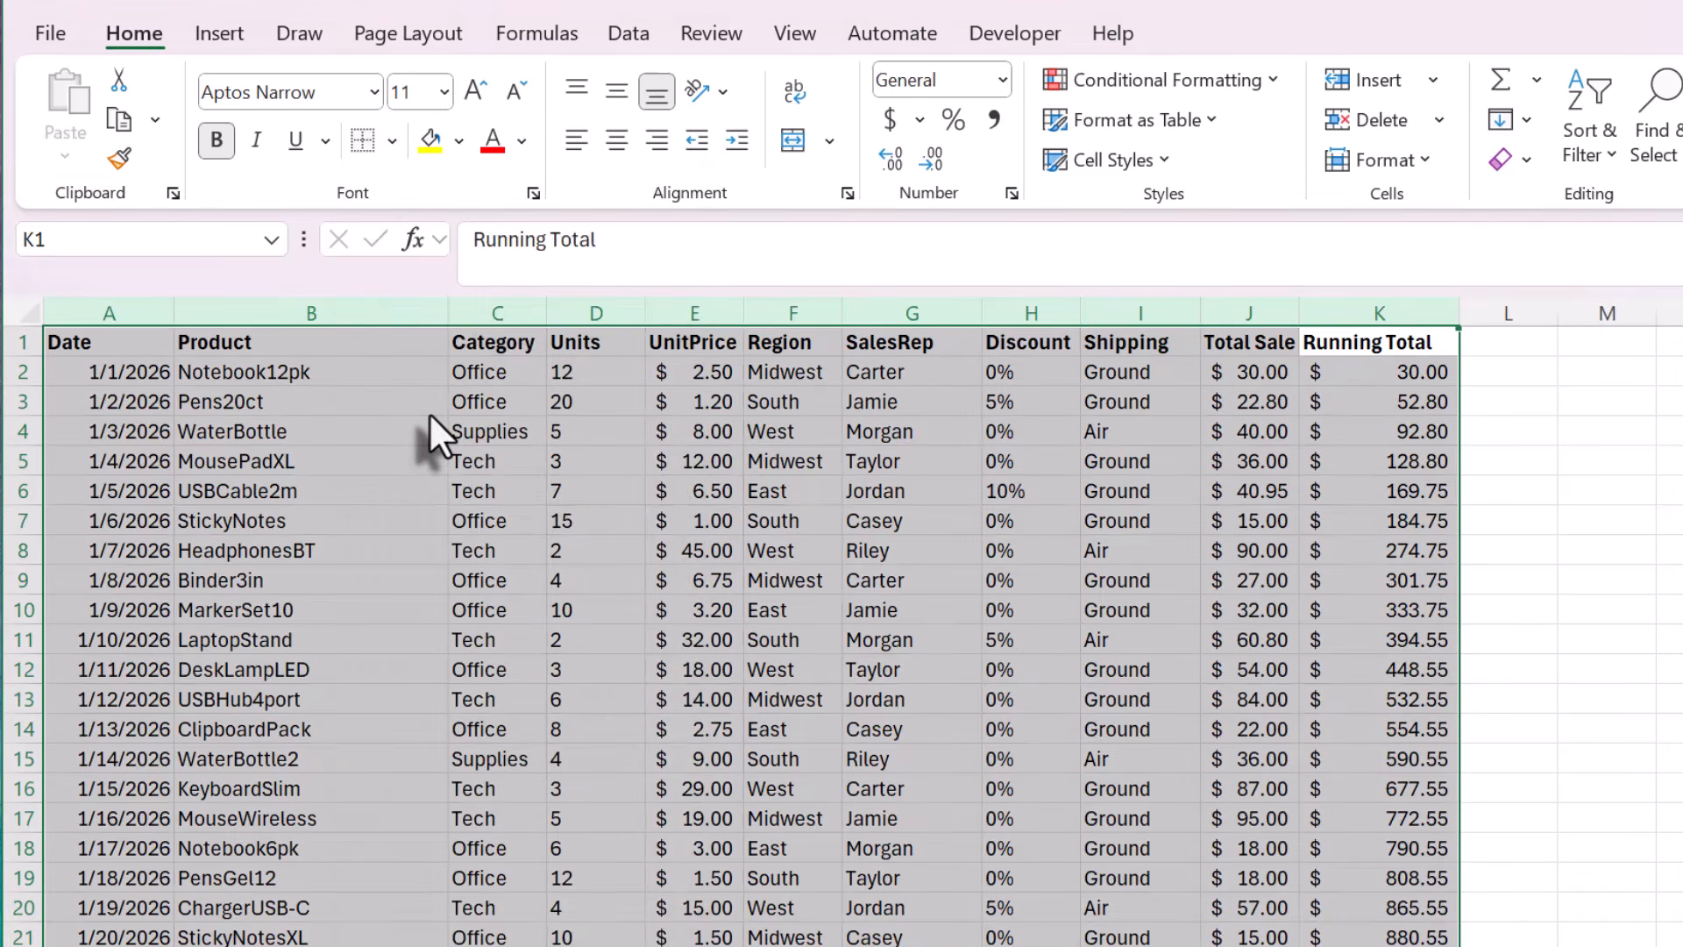
click(217, 142)
click(391, 526)
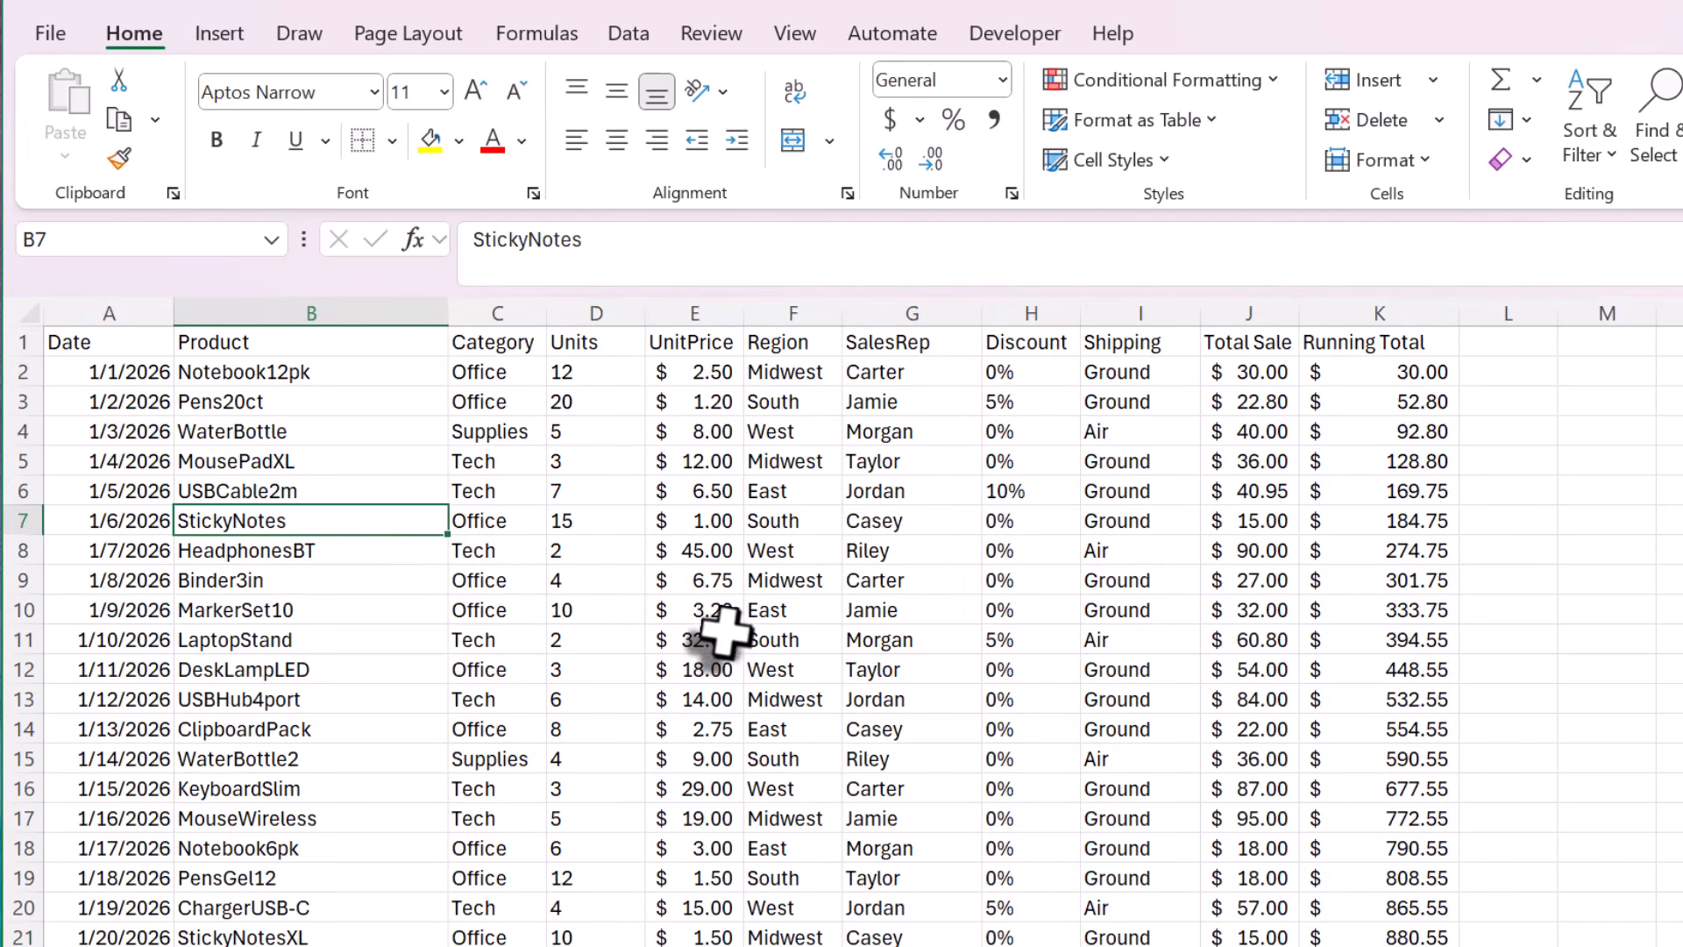
Convert the data range A1:K22 into a table with its first row as headers.
key(ctrl+t)
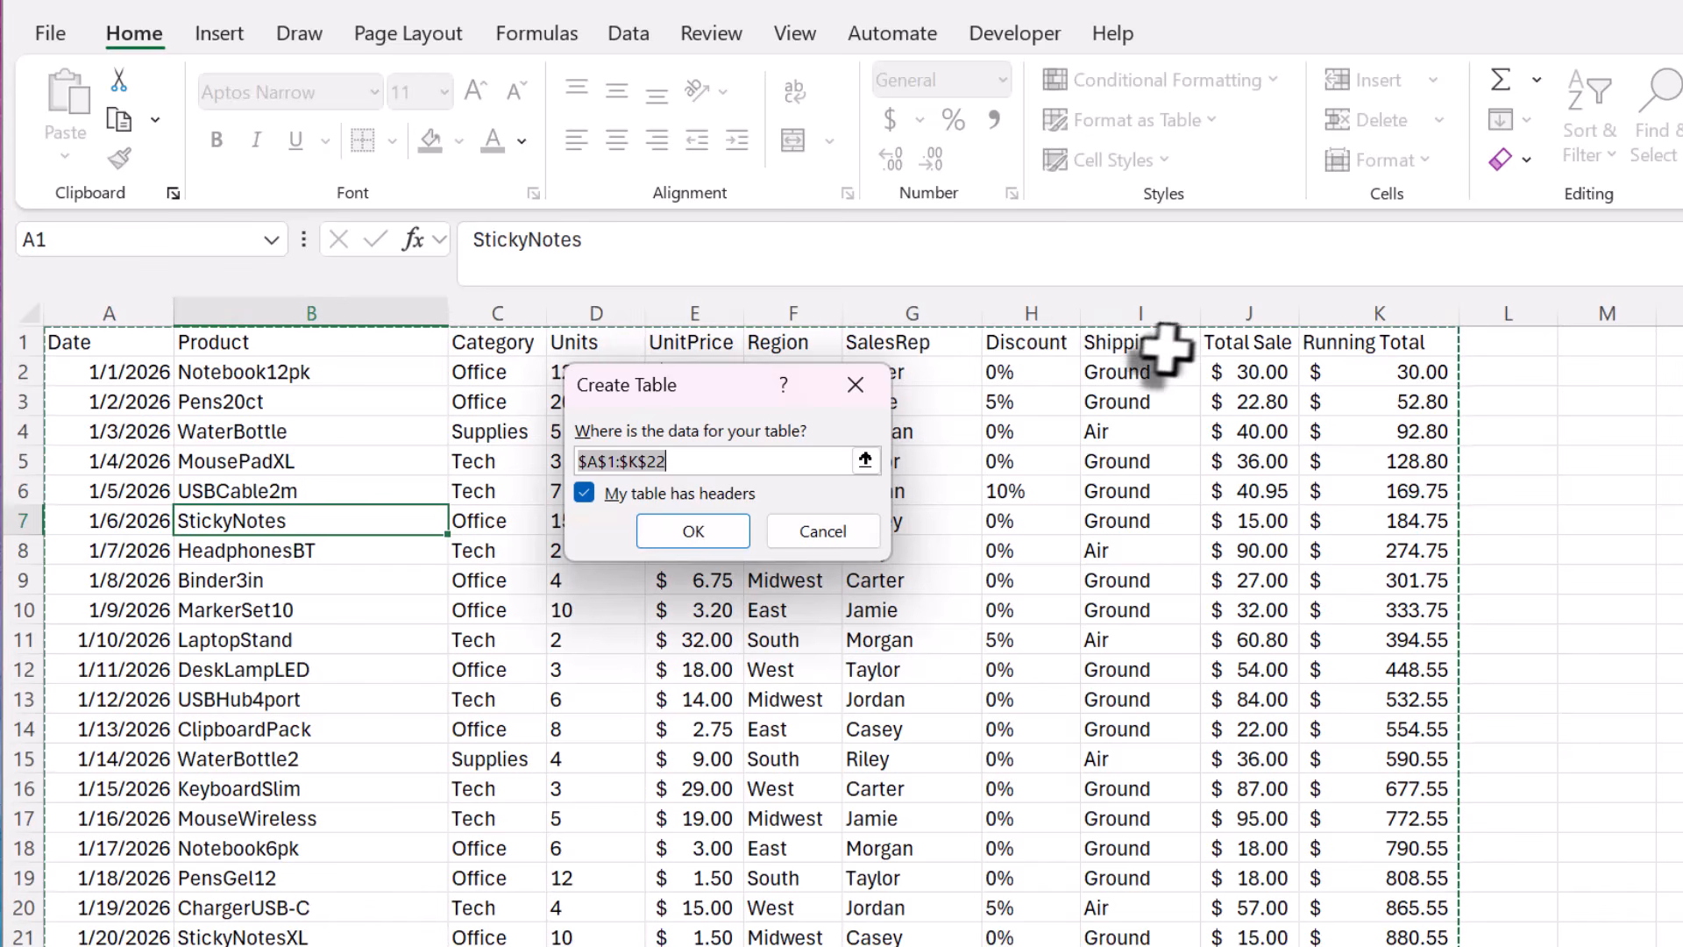
click(686, 540)
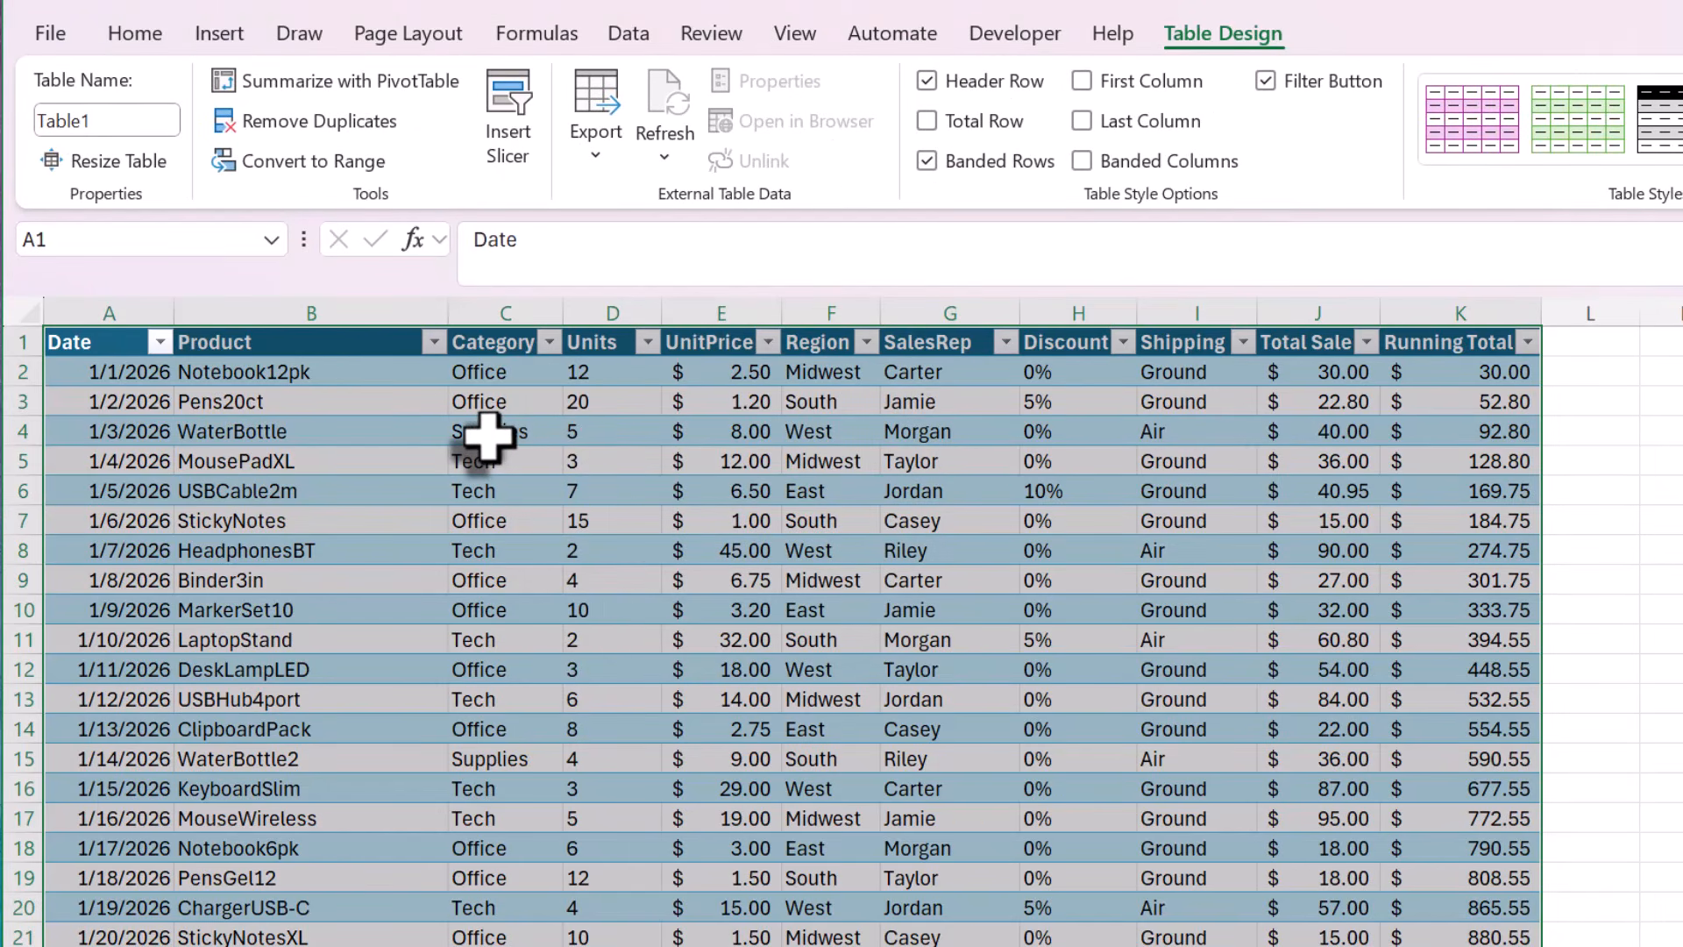
click(477, 582)
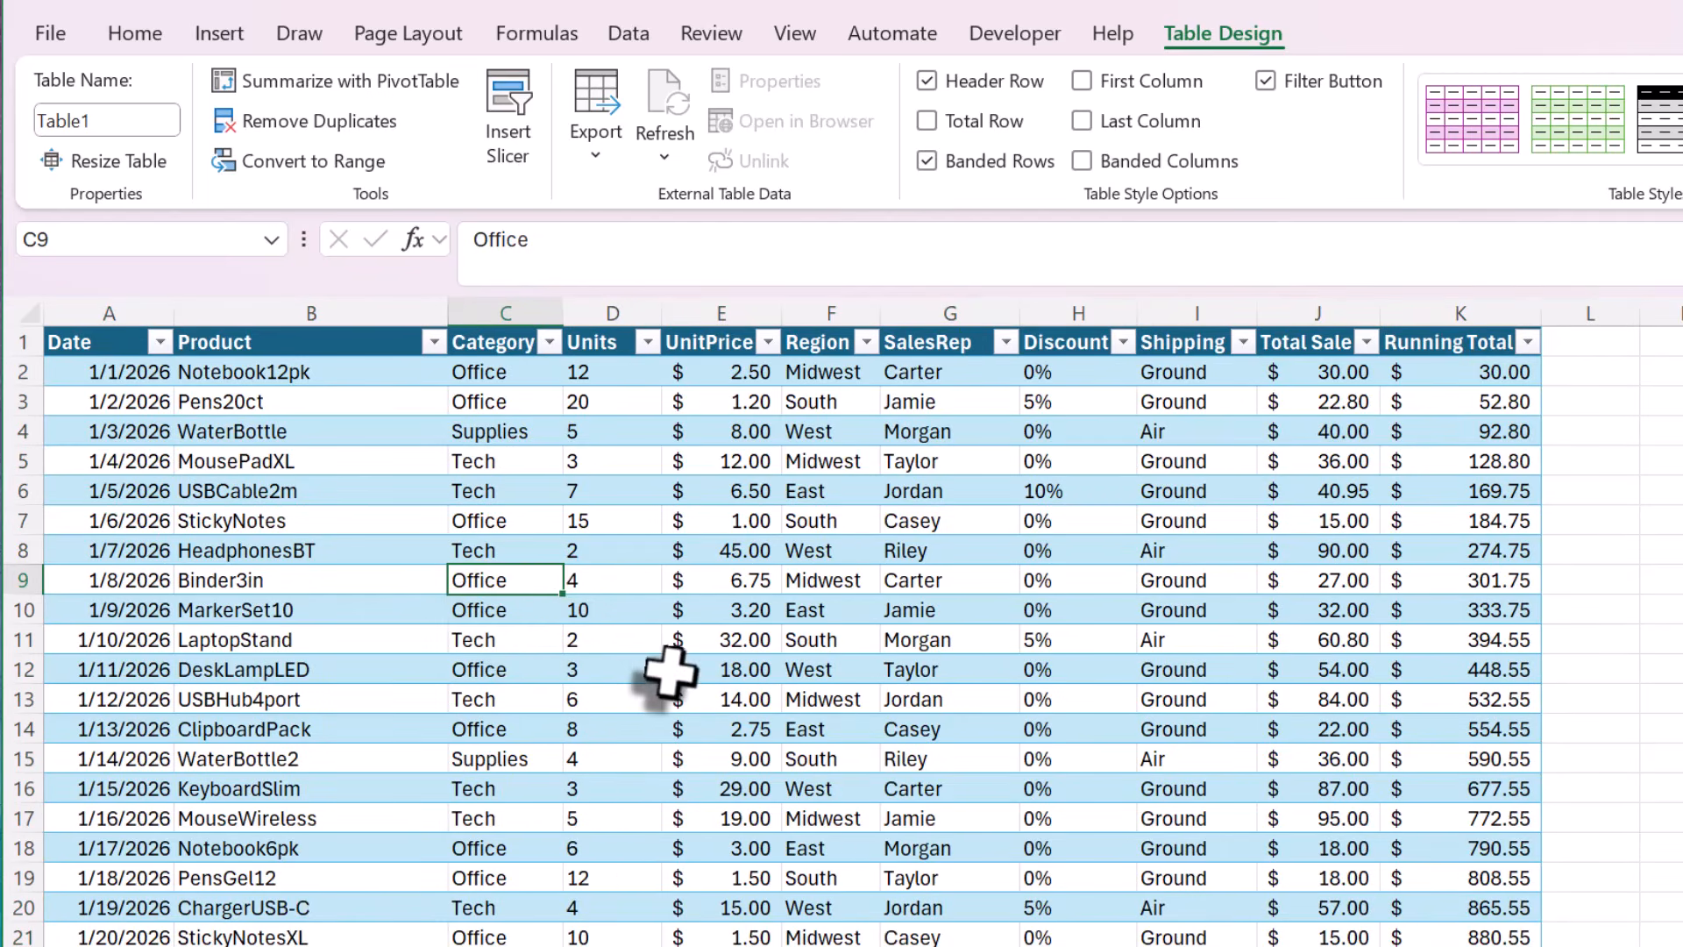
scroll(670, 672, down, 1)
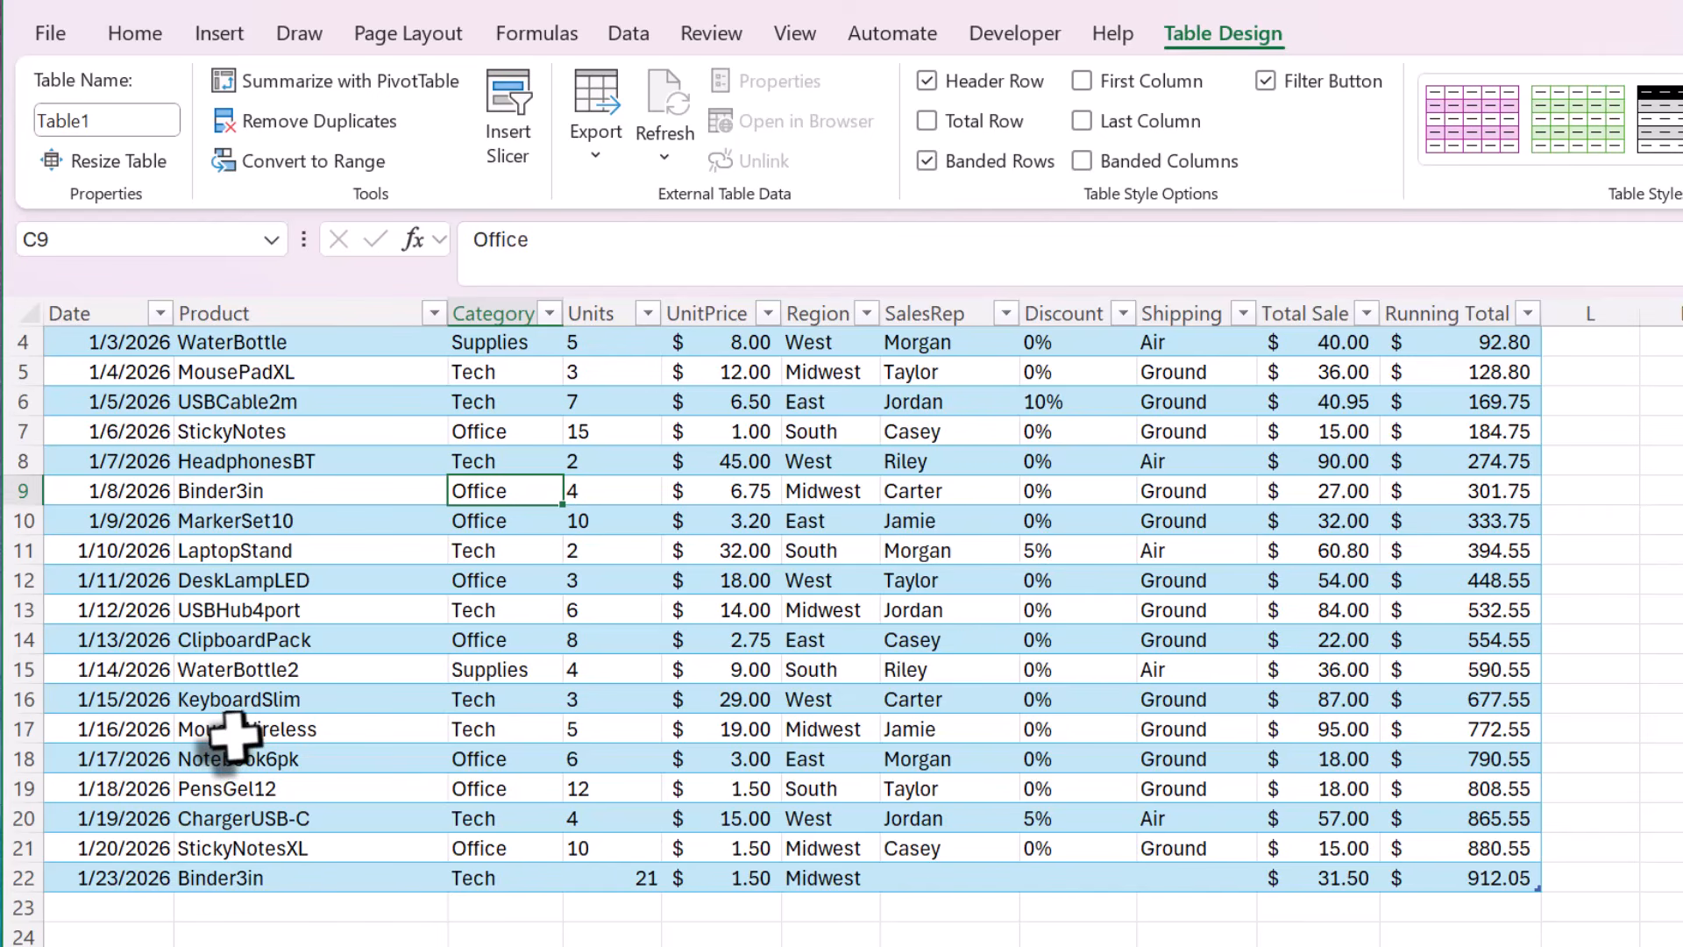
Review the new table's header row, banded rows and column headings from the first record to the last.
scroll(552, 717, up, 1)
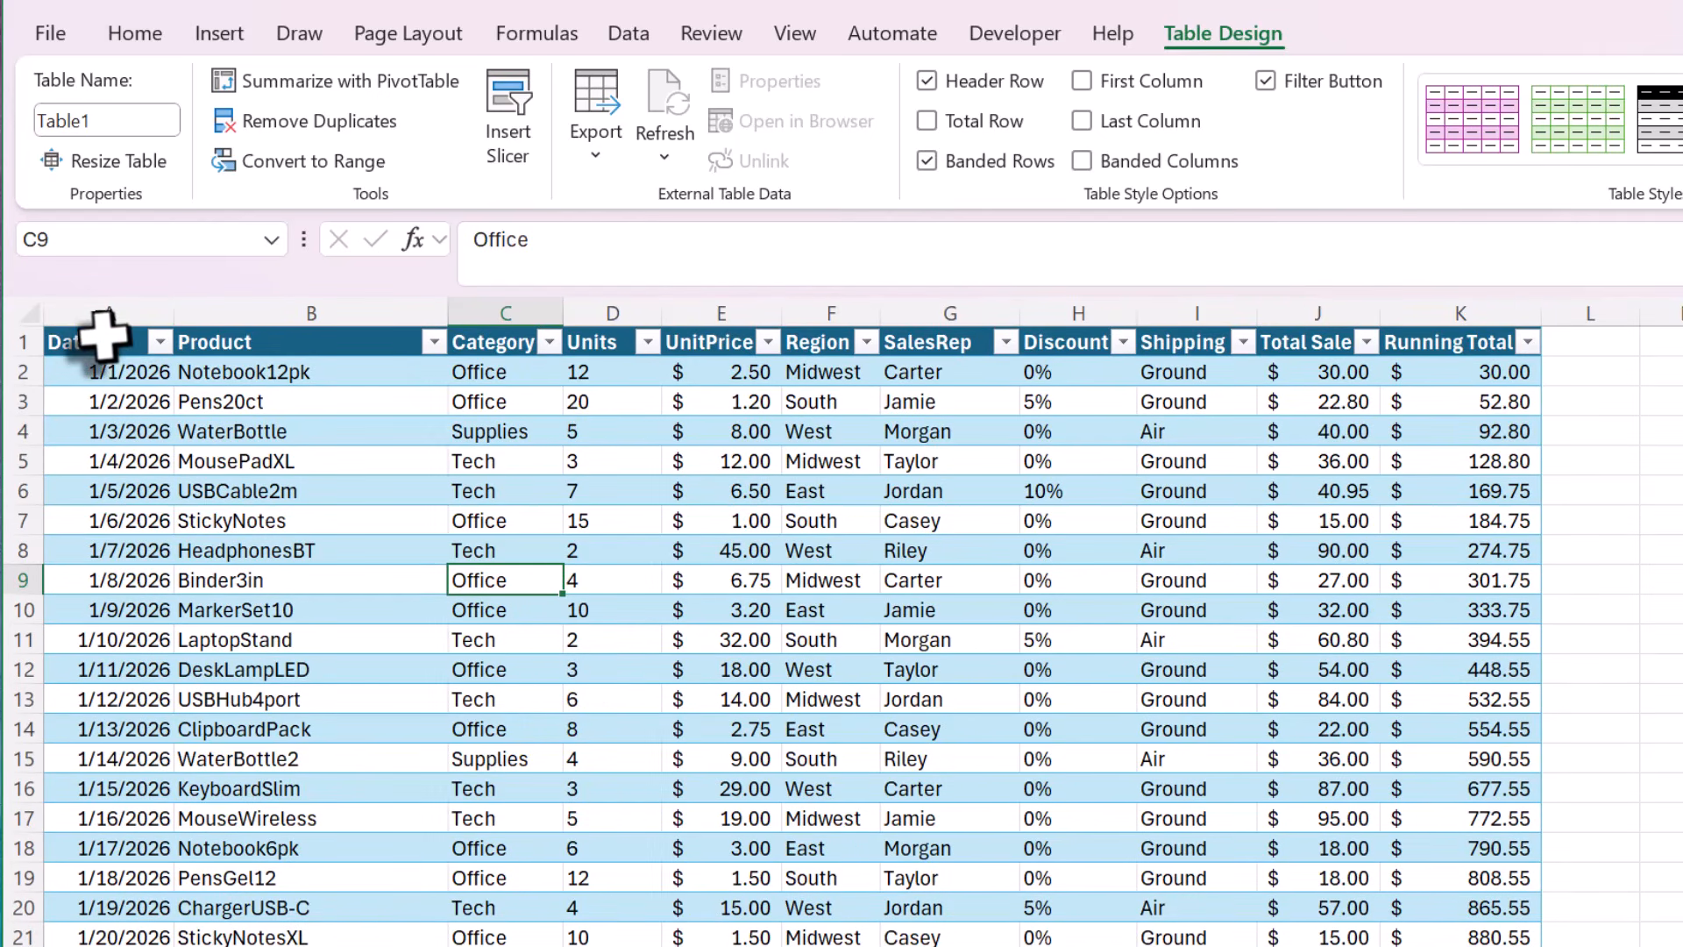
drag(101, 340, 1510, 345)
click(1178, 403)
click(844, 405)
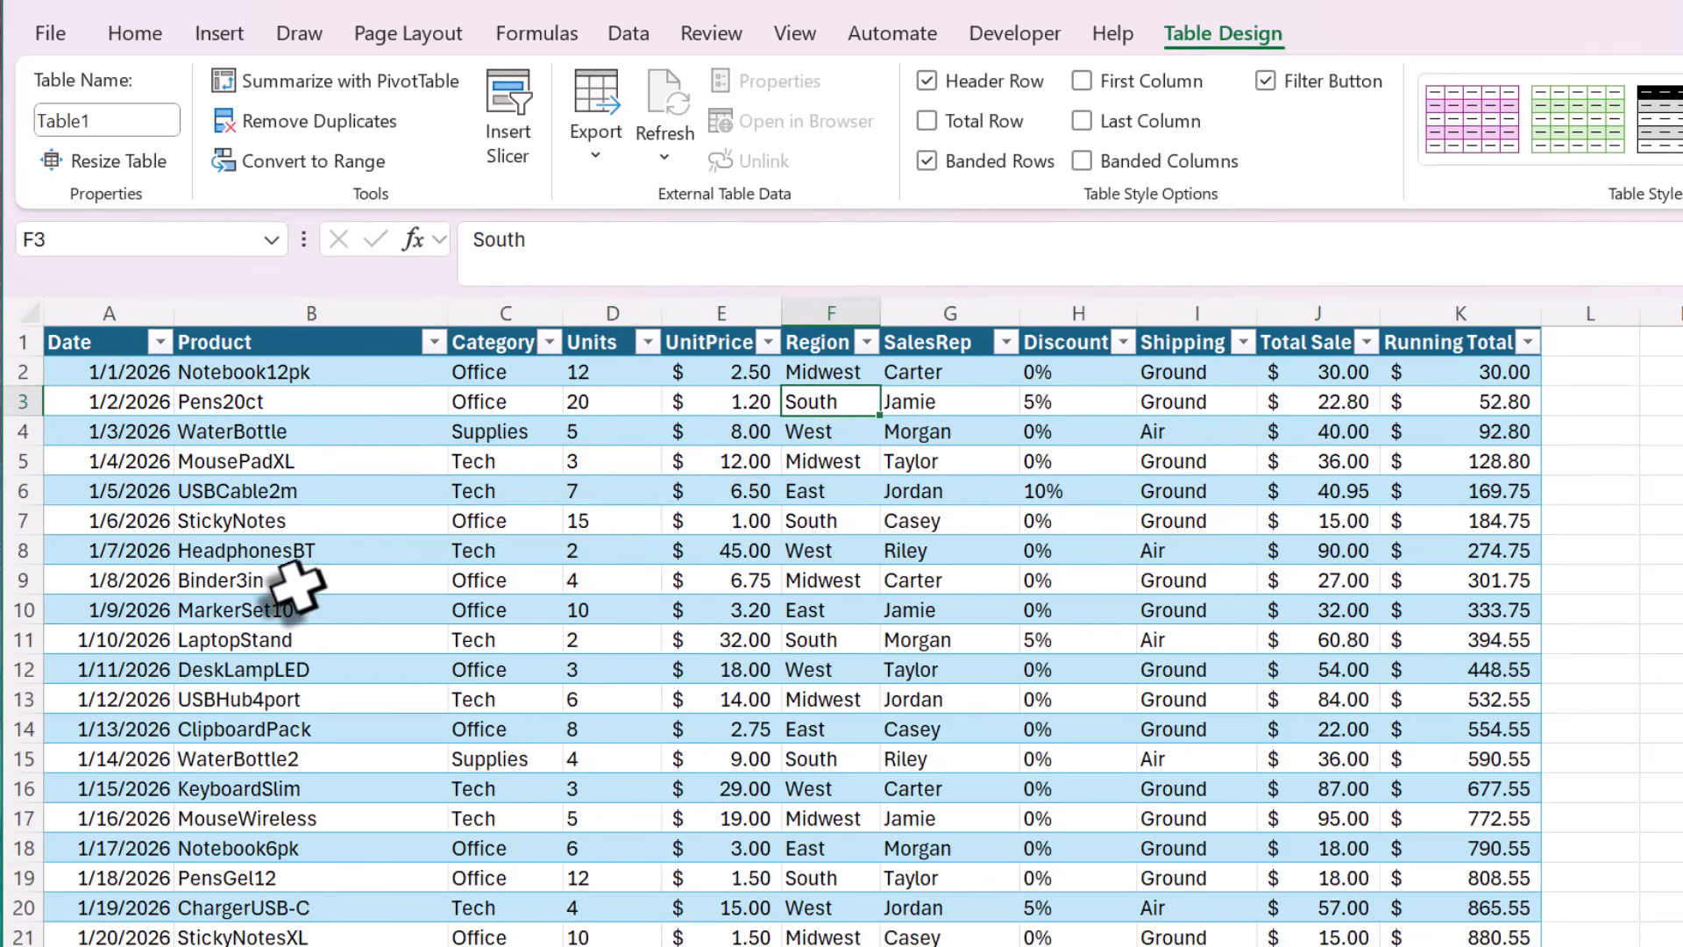
scroll(263, 592, down, 1)
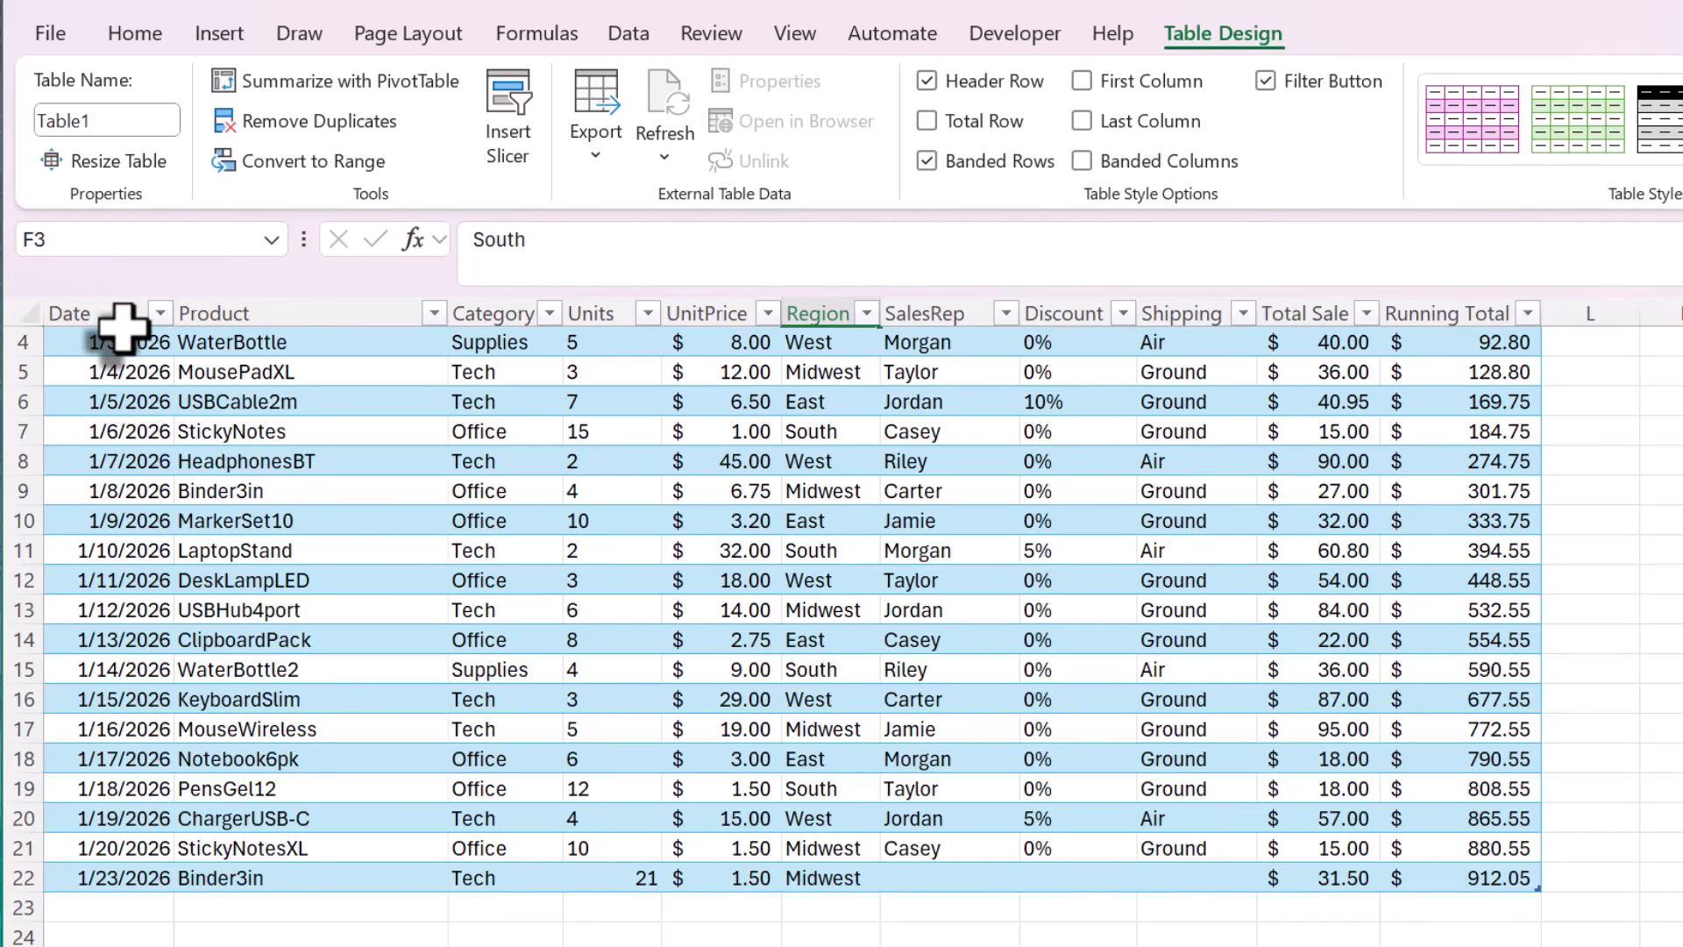
scroll(124, 327, up, 1)
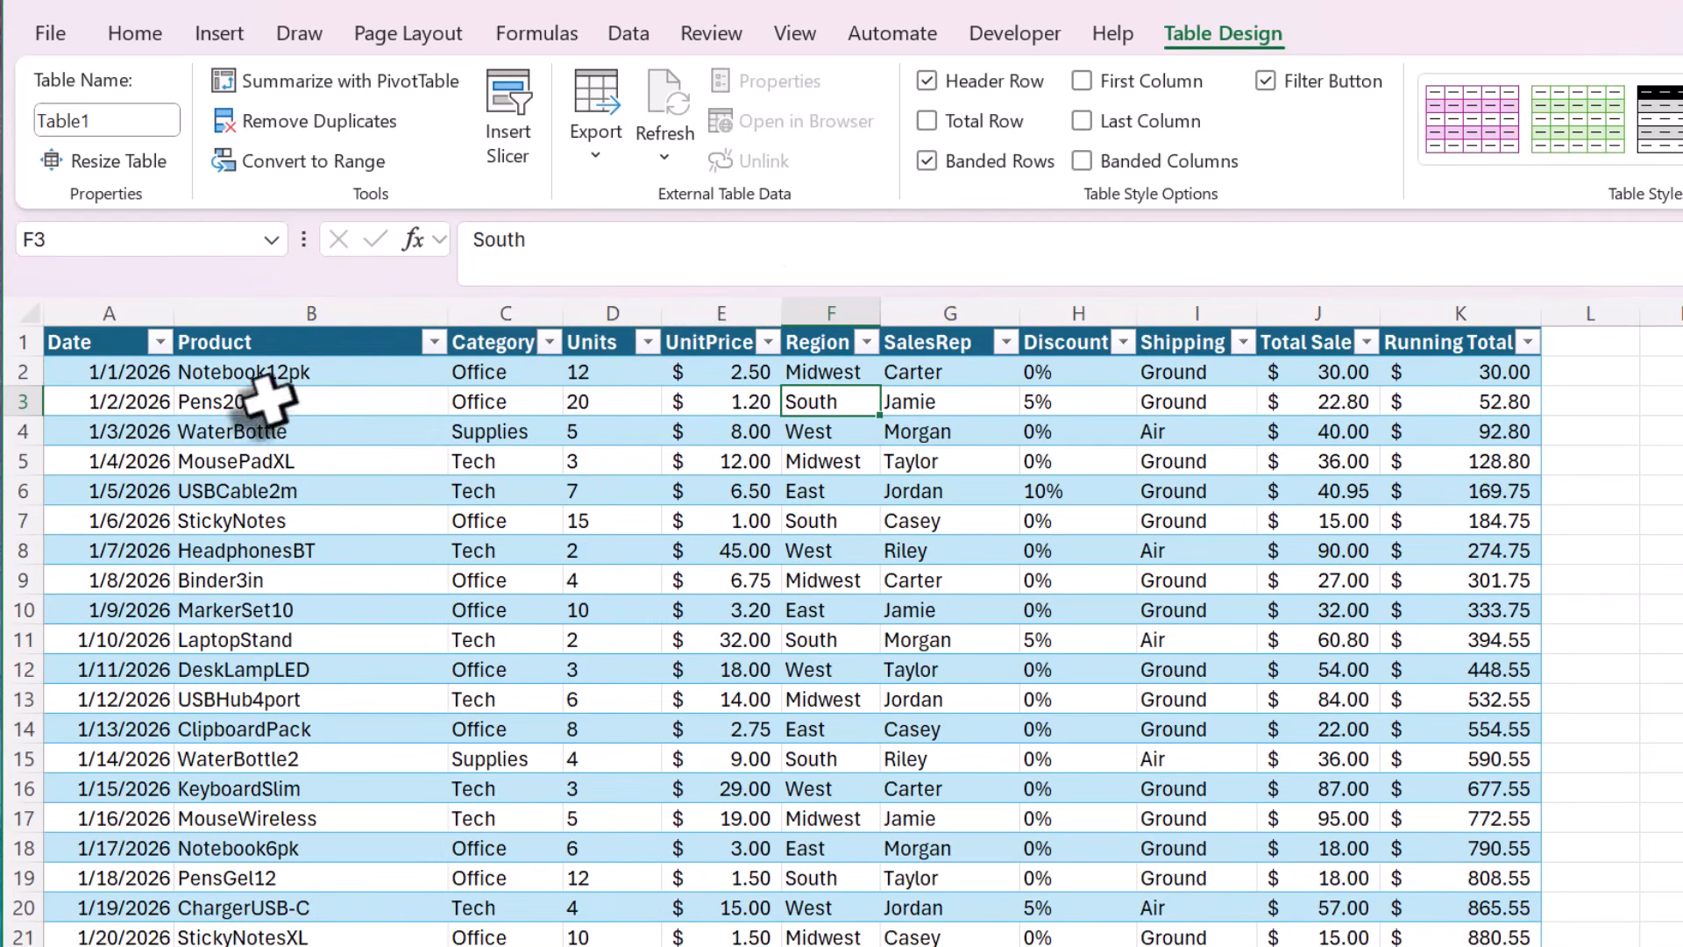
scroll(315, 386, down, 1)
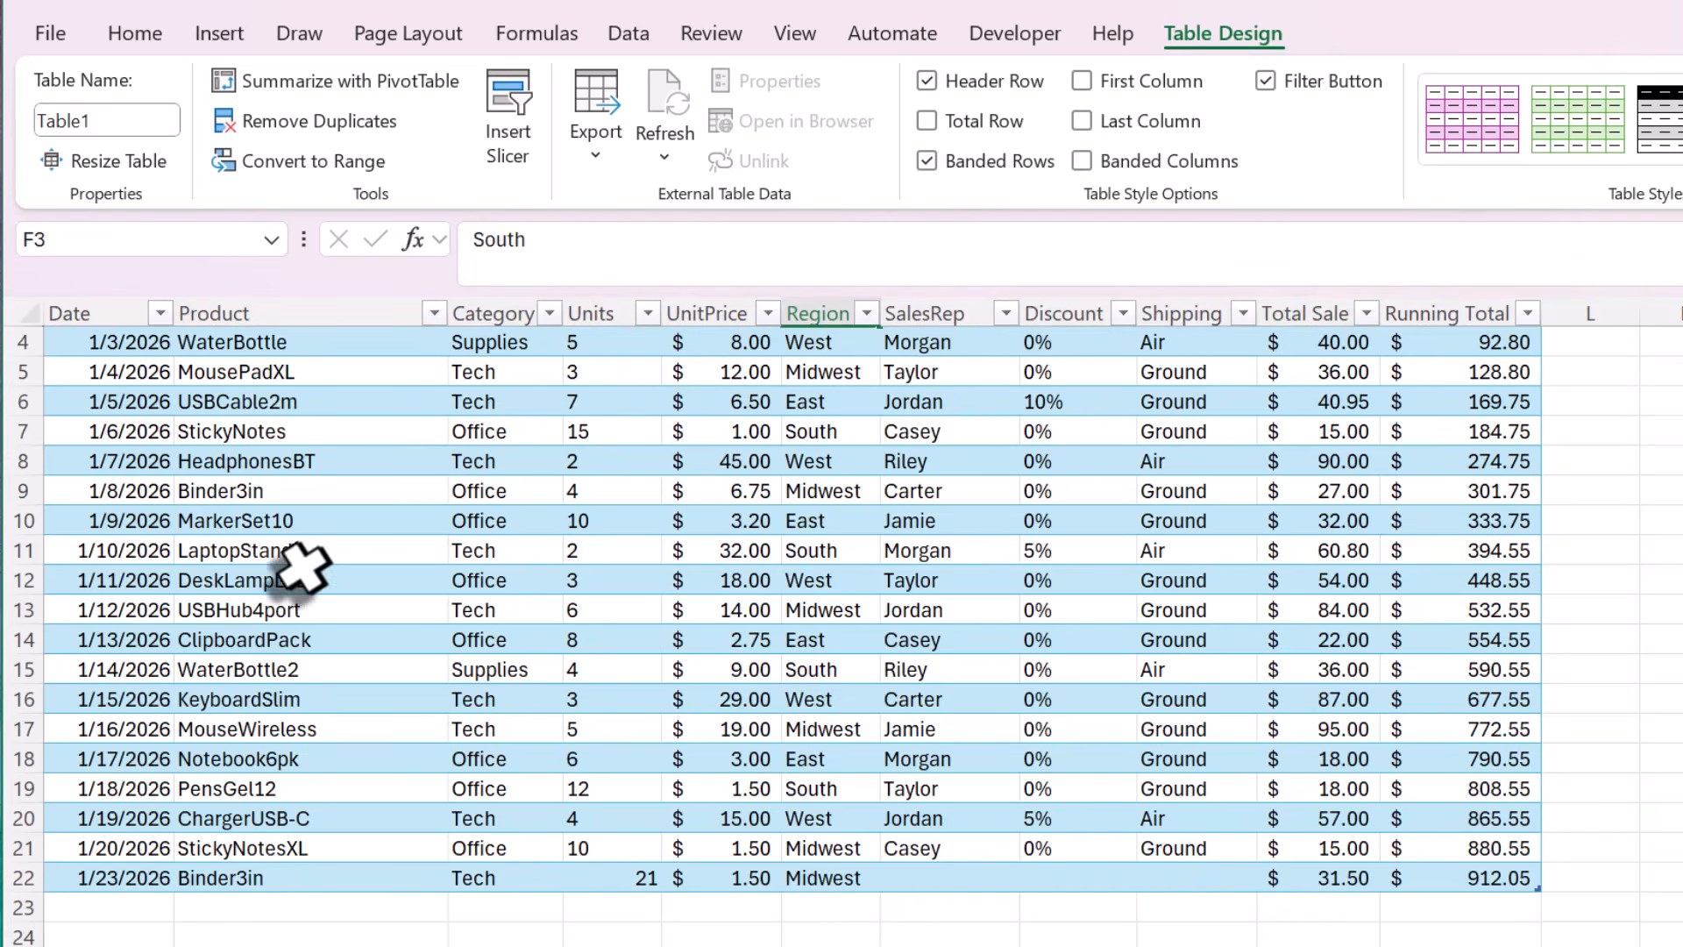
Start a new record directly below the table by entering the date 1/24 in A23.
scroll(184, 627, down, 2)
scroll(182, 625, down, 1)
scroll(153, 679, up, 1)
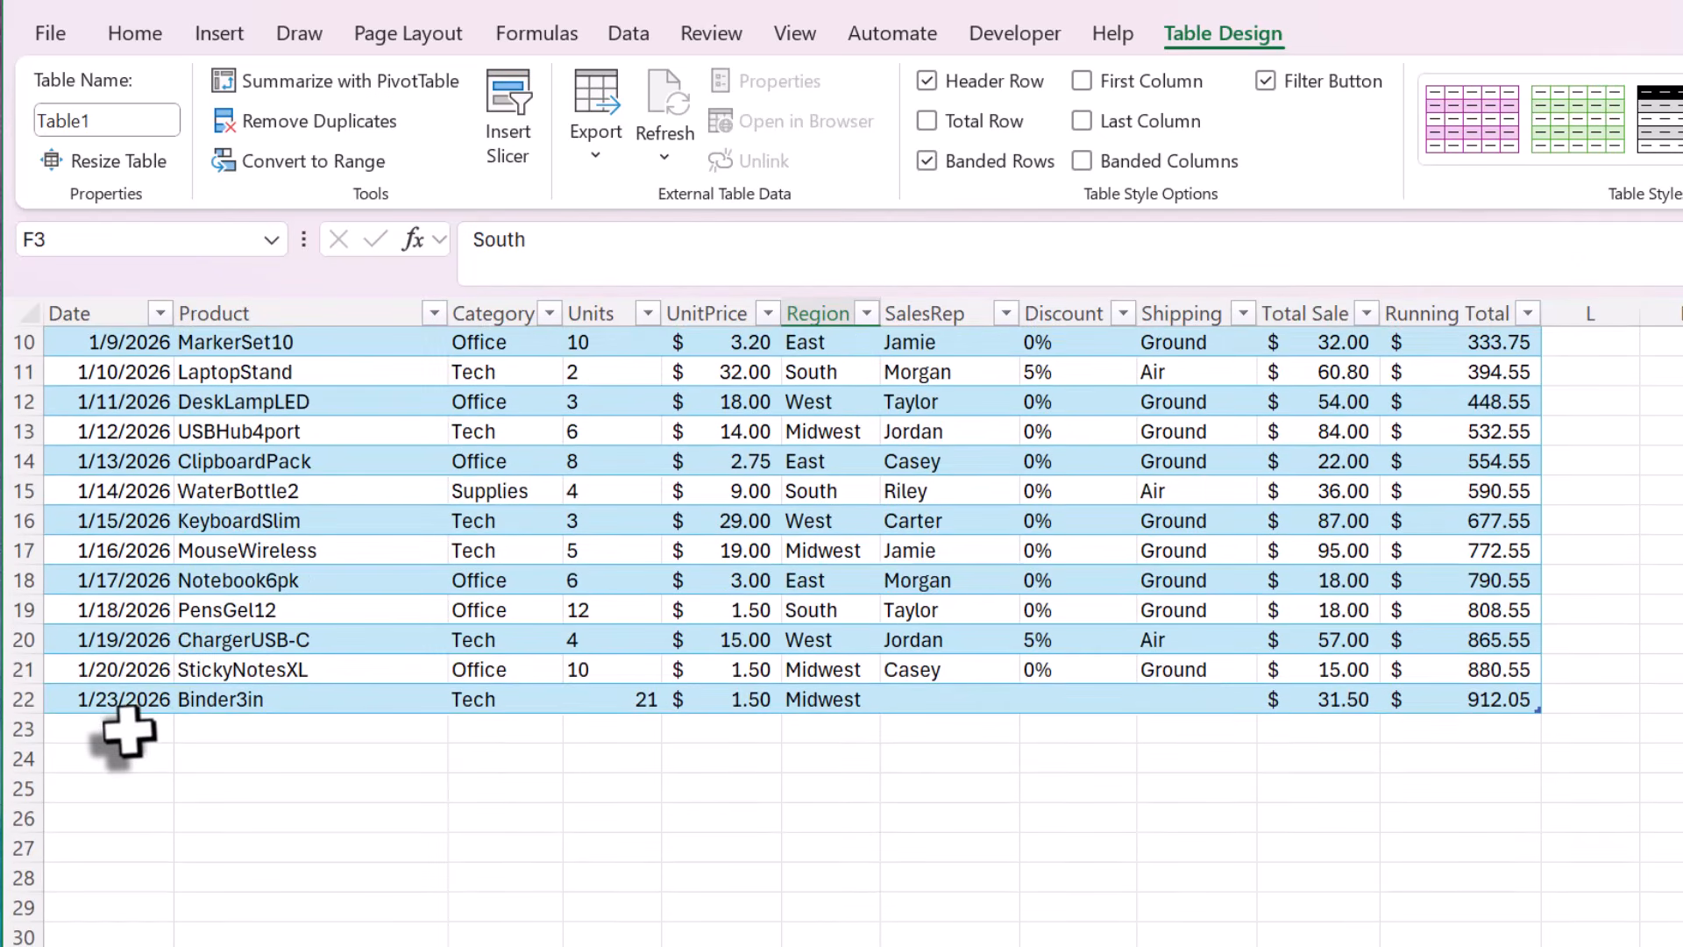
click(136, 730)
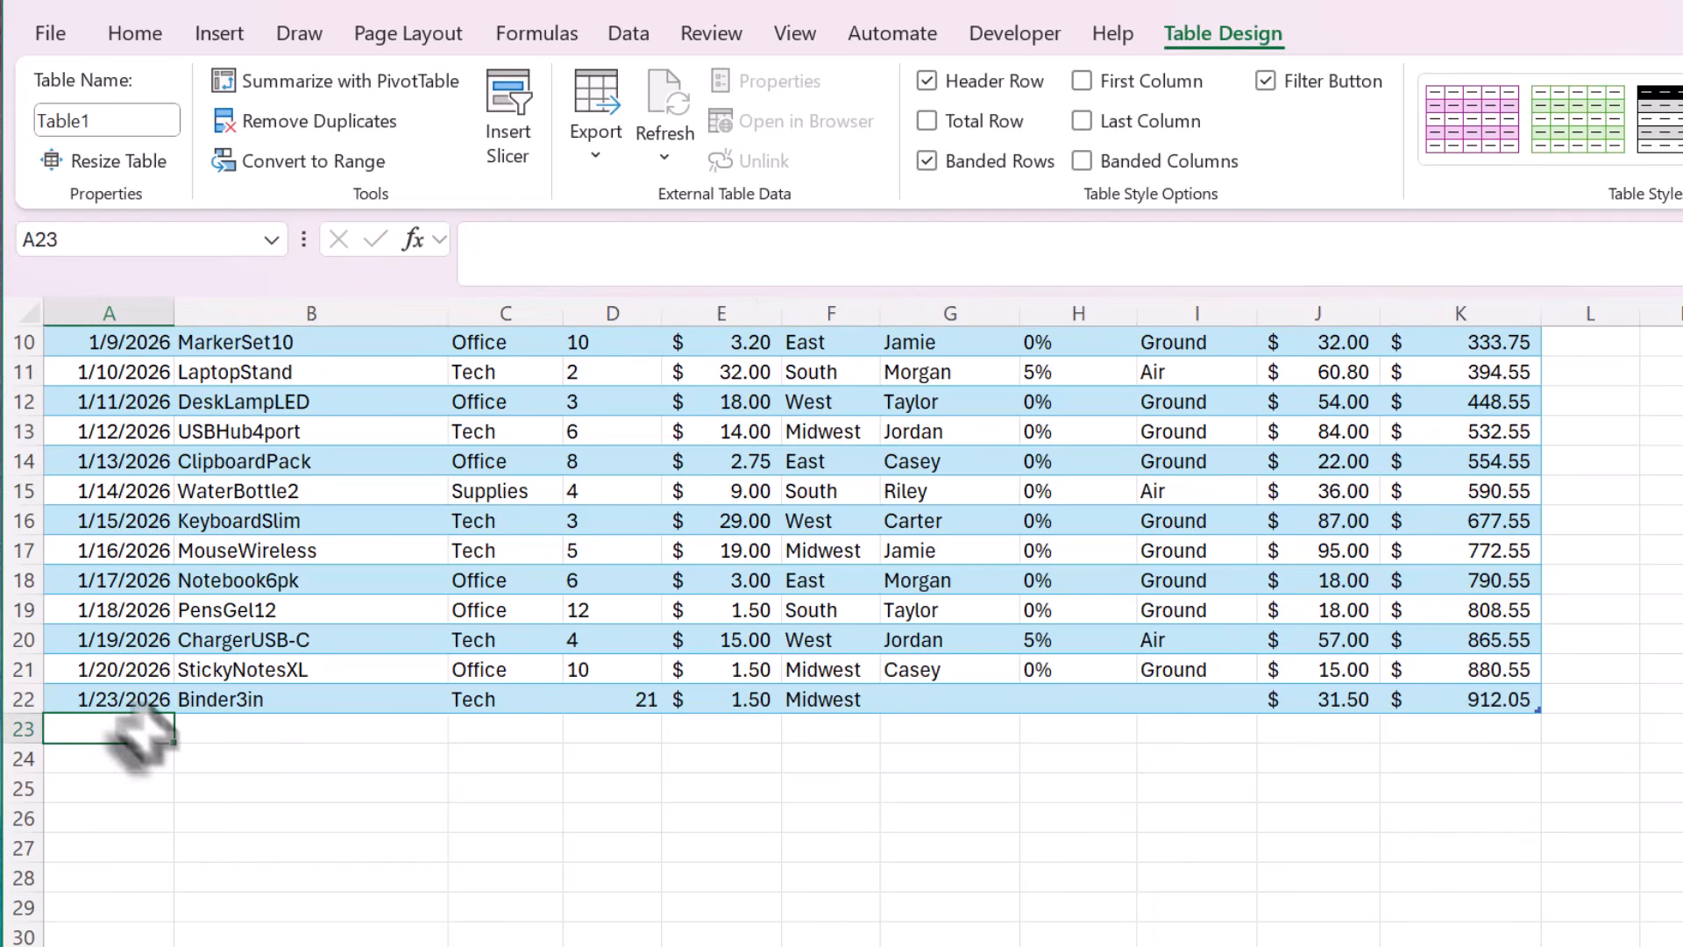
text(1/24)
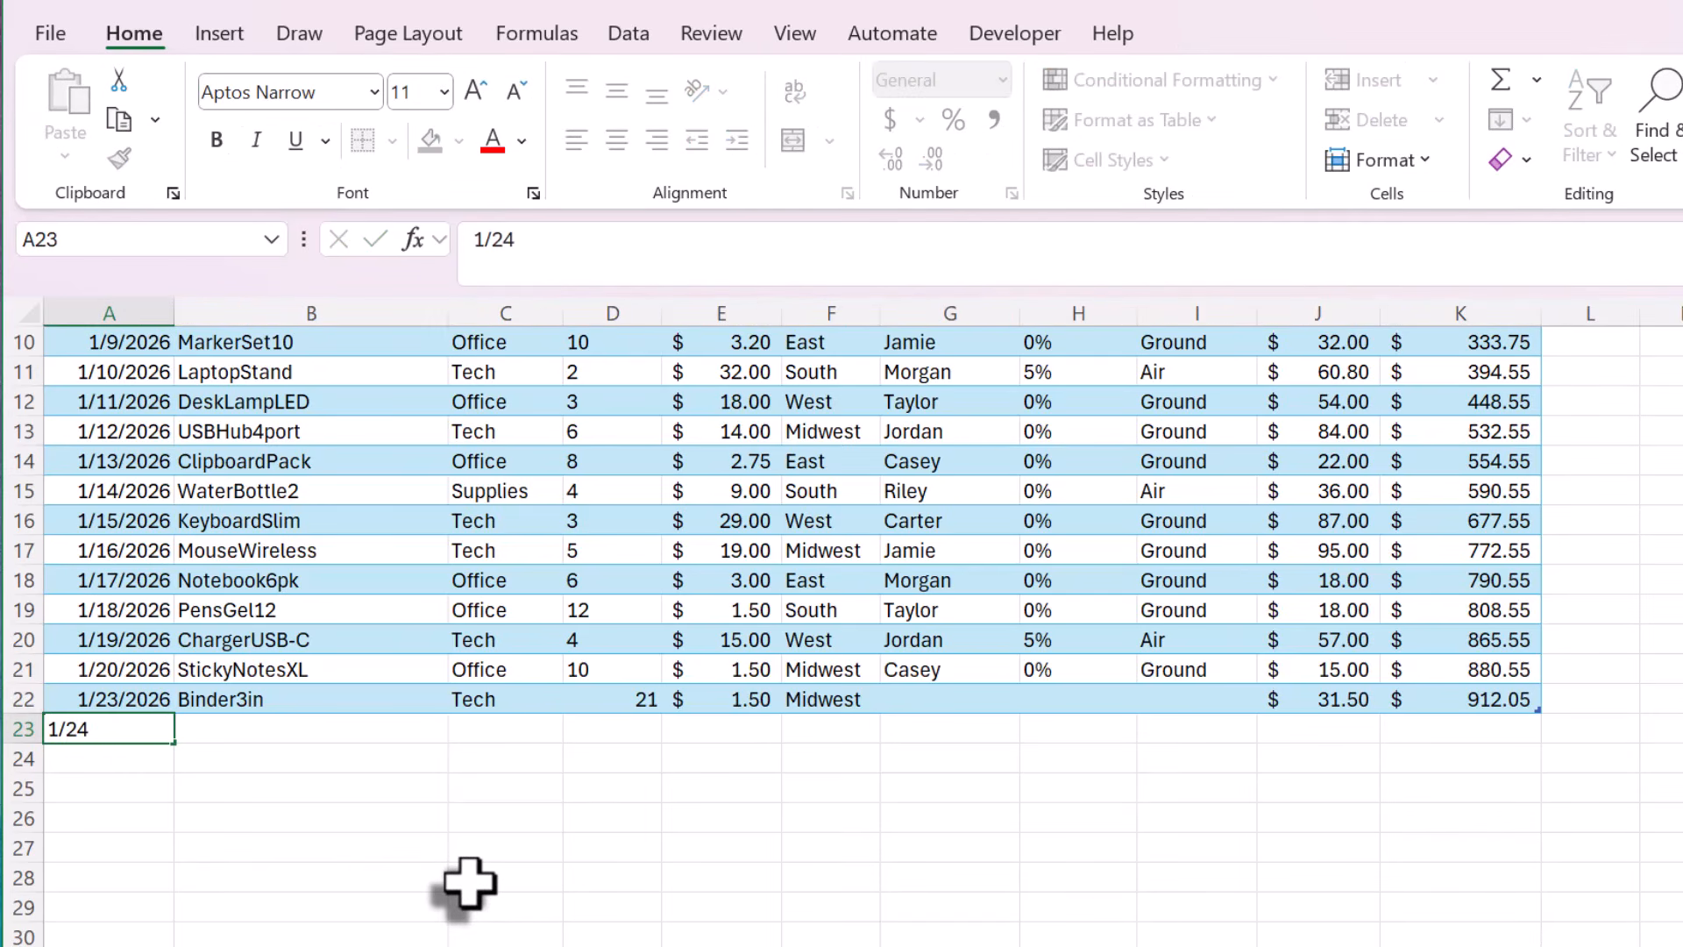
key(Return)
key(Up)
Enter Stick as the product and Office as the category in row 23.
key(Right)
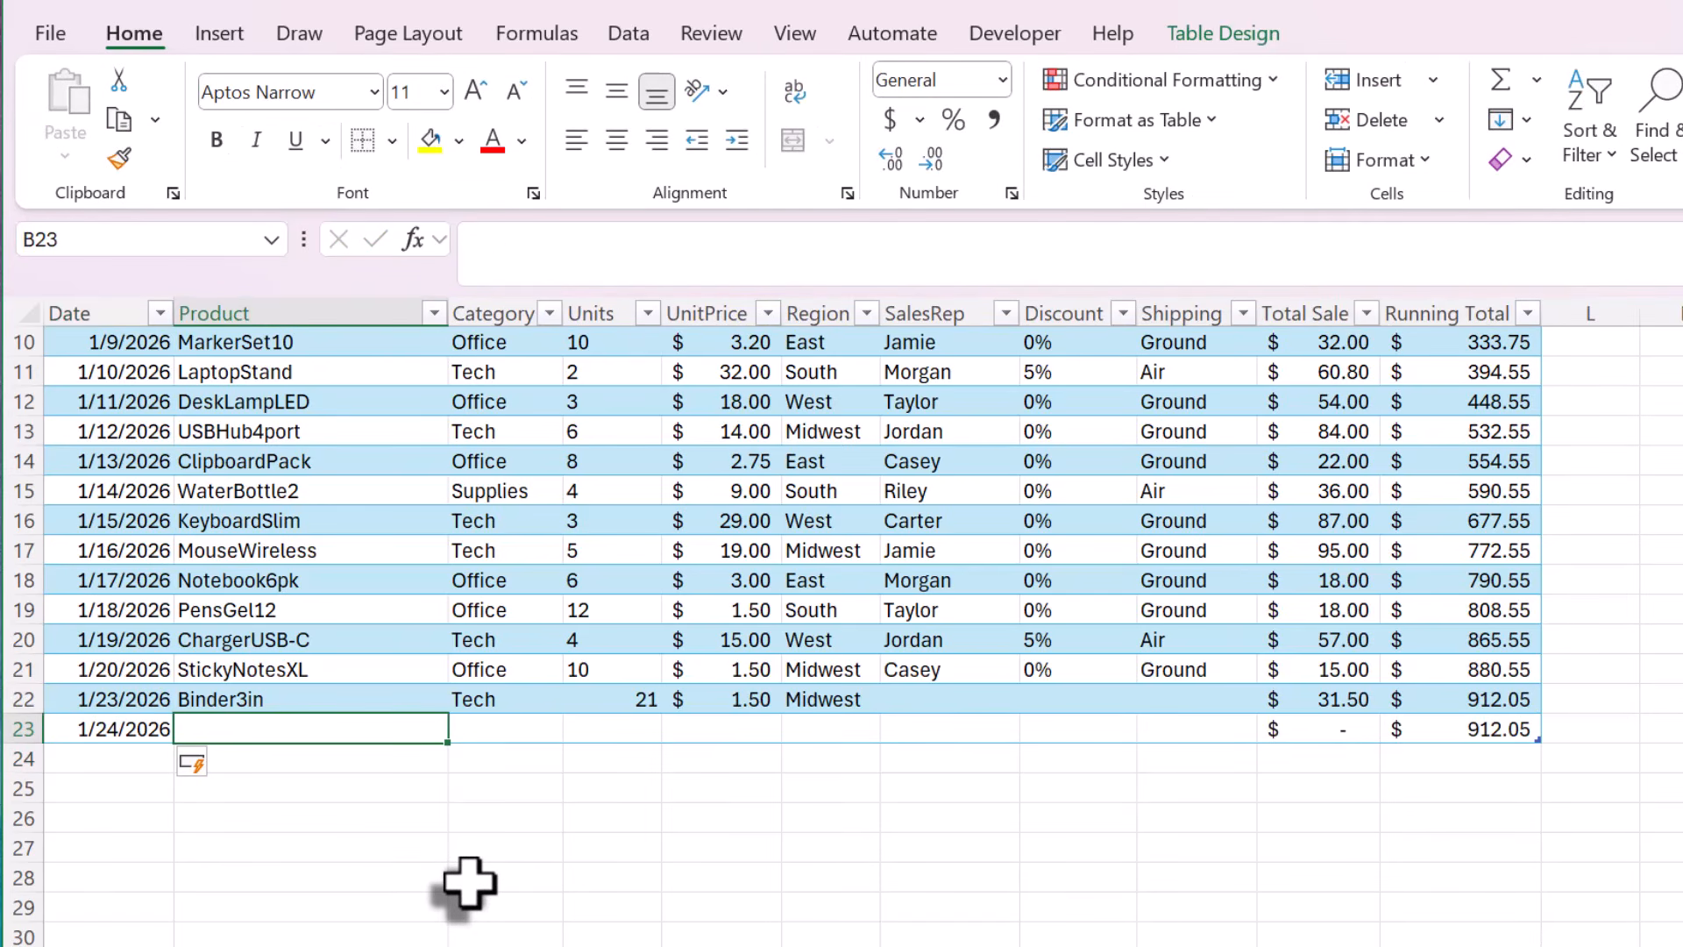
text(S)
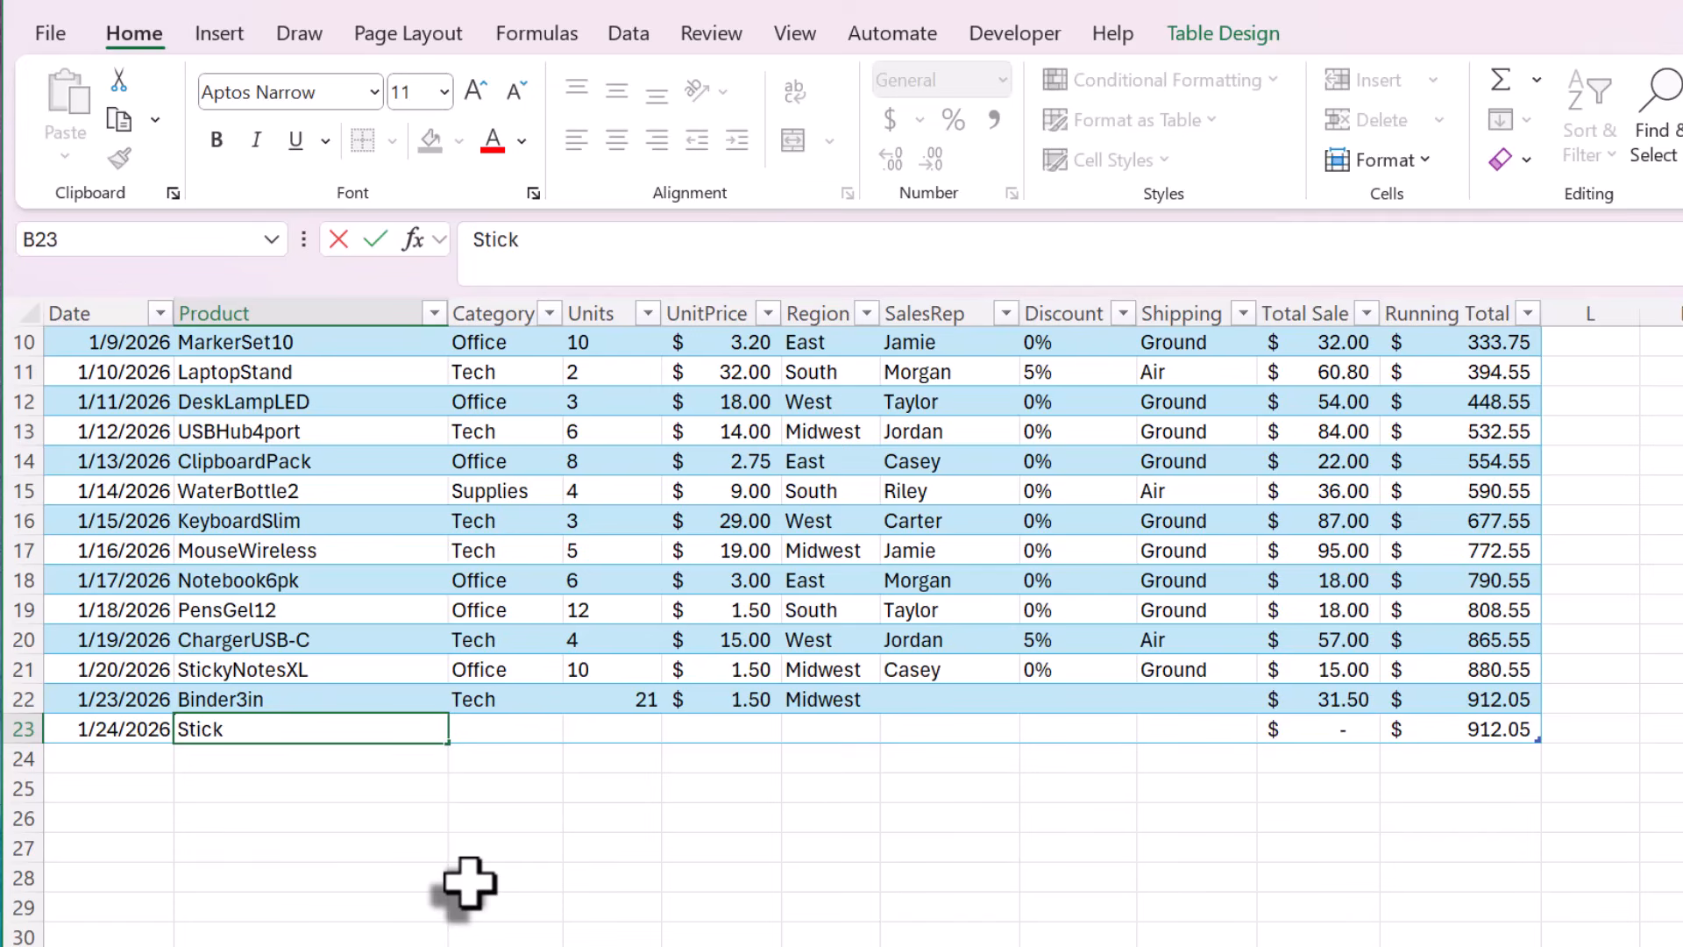
text(tick)
key(Tab)
text(Office)
key(Tab)
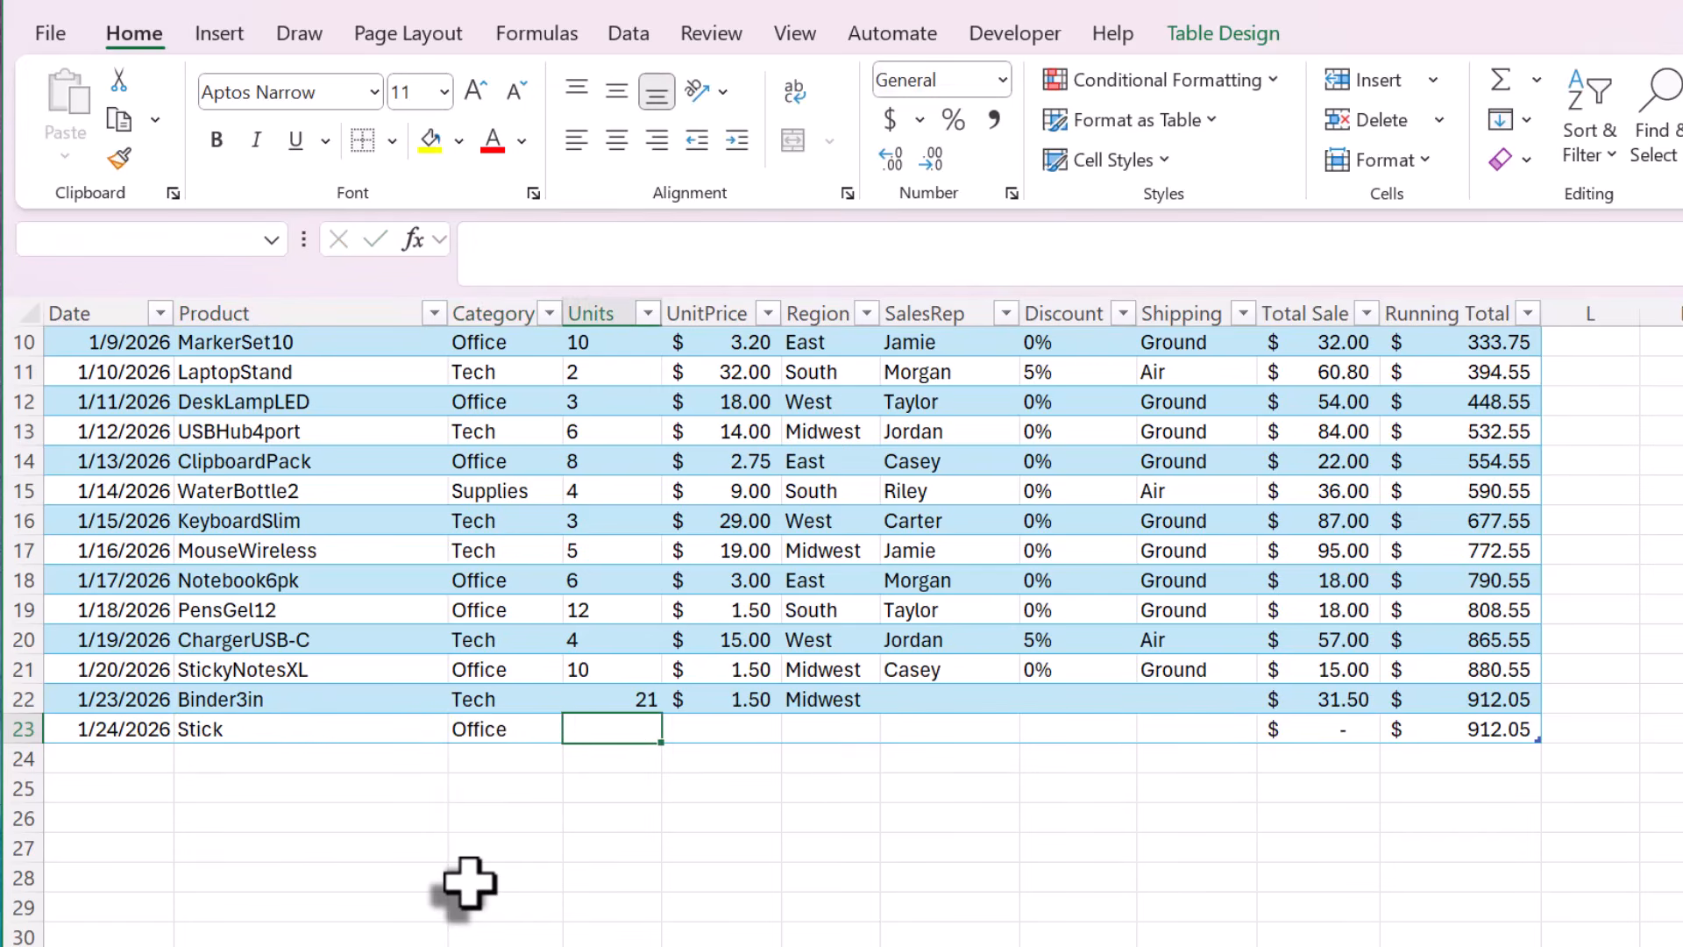
Go across the remaining fields of row 23 to inspect the Total Sale formula in J23.
key(Tab)
key(Tab)
key(shift+Tab)
key(Tab)
key(Tab)
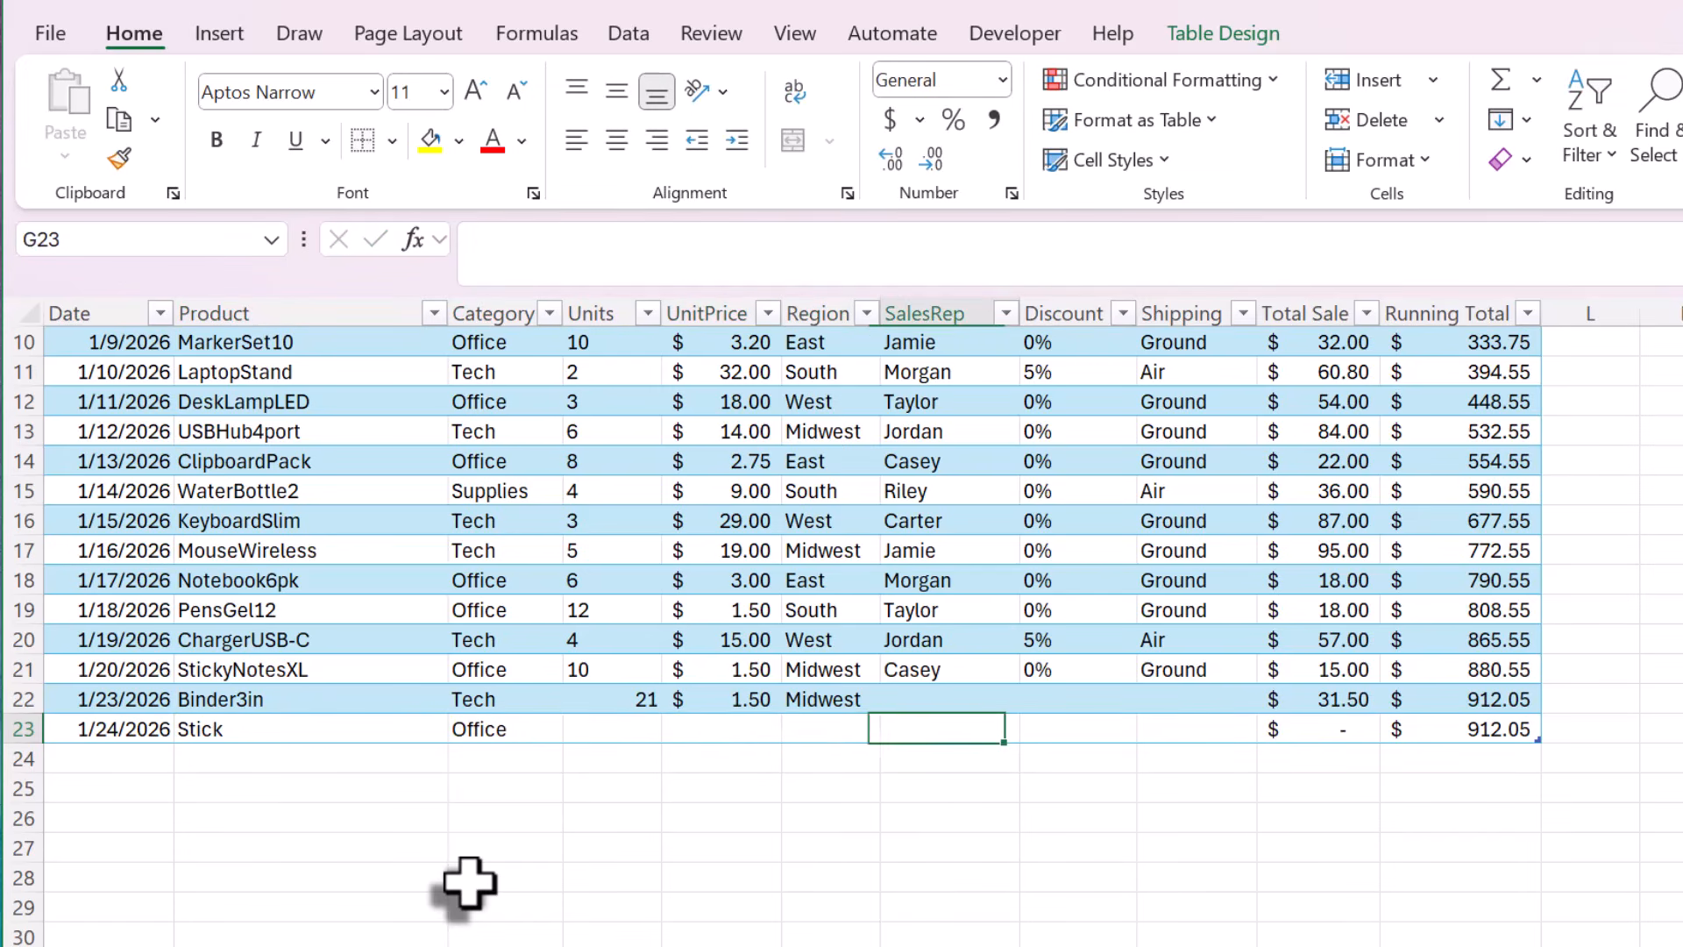
key(Tab)
key(Tab)
key(Tab)
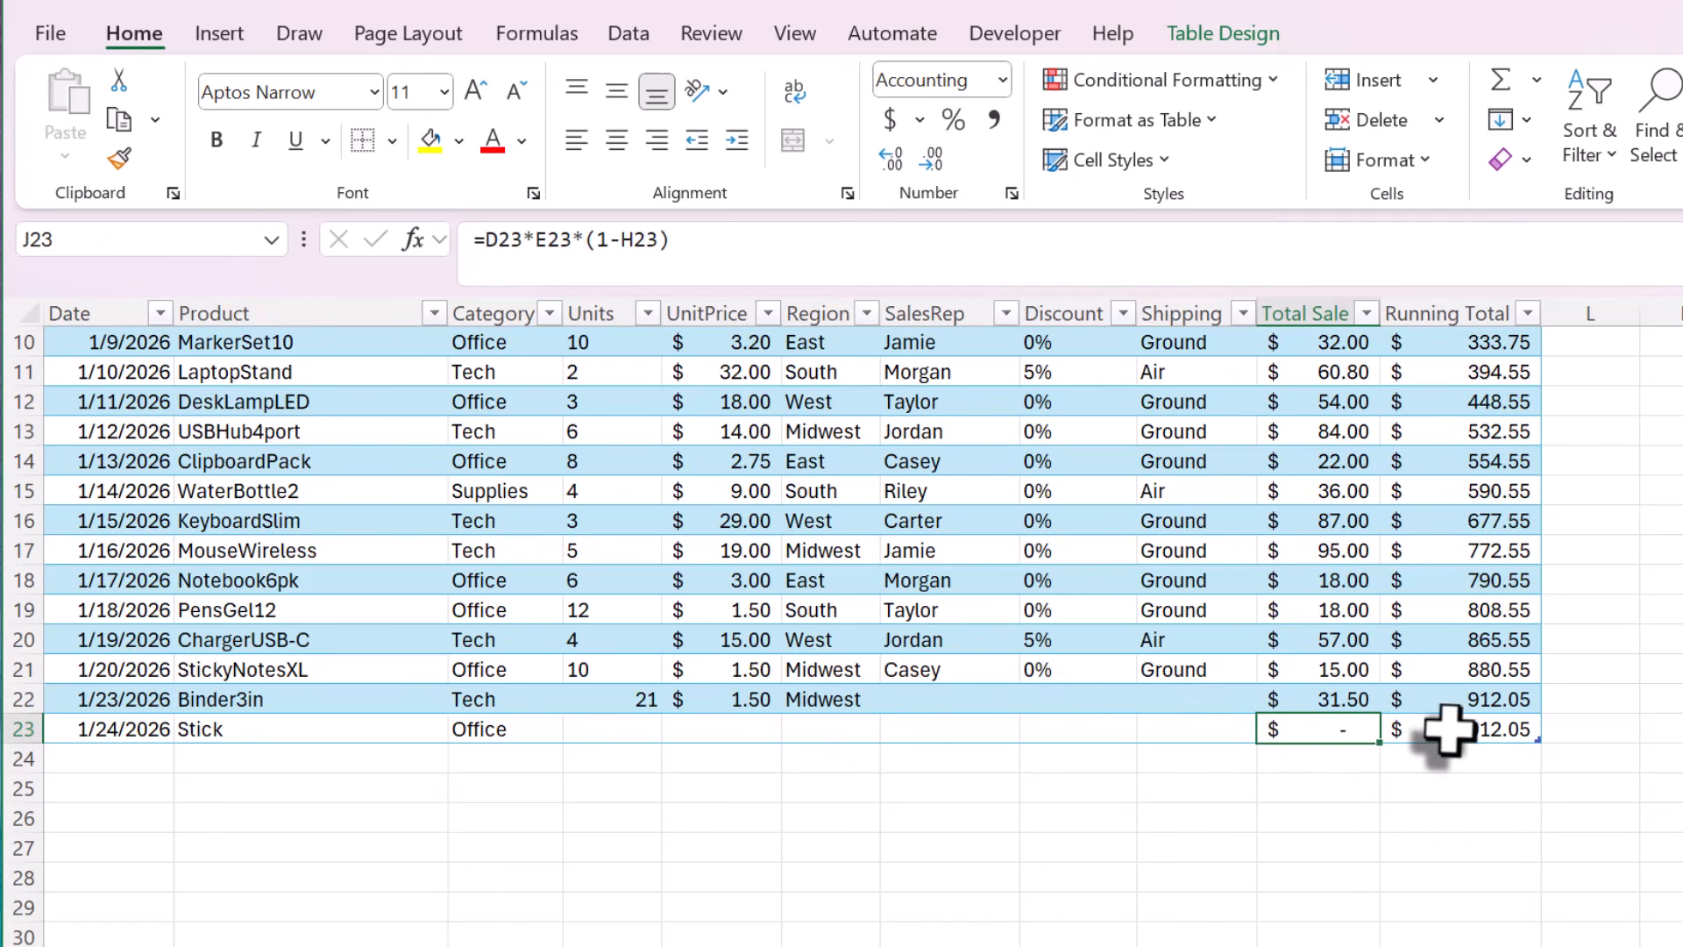
Enter a unit price of 5.0 for the Stick record in E23.
click(746, 727)
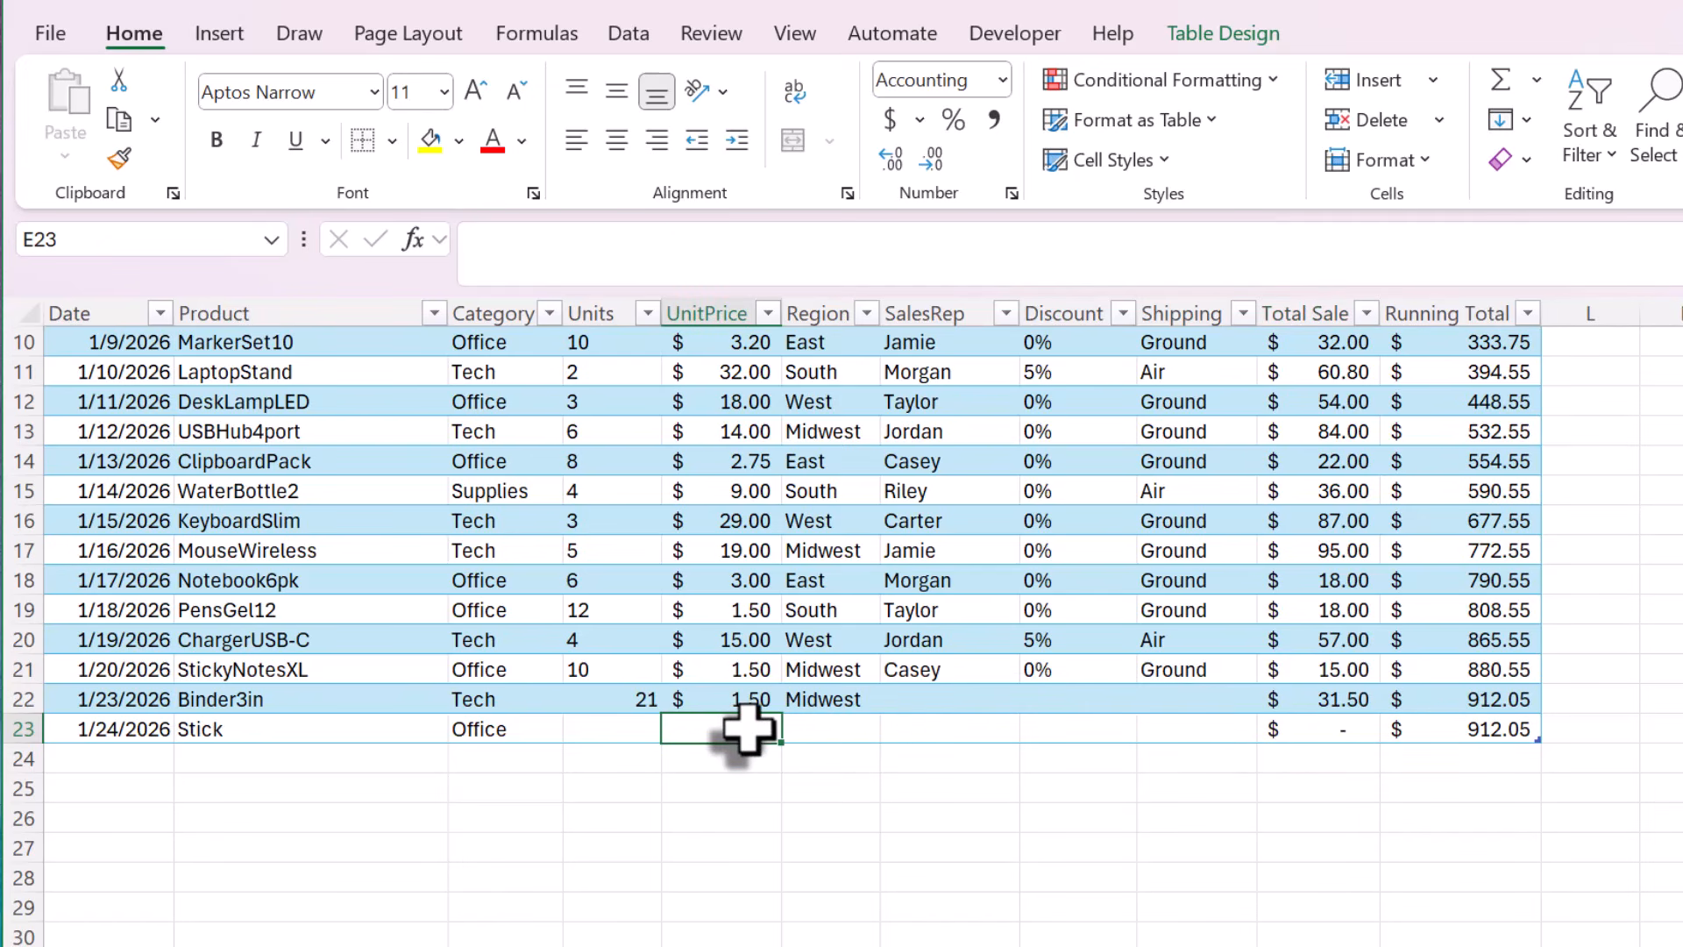
text(5.0)
key(Return)
key(Right)
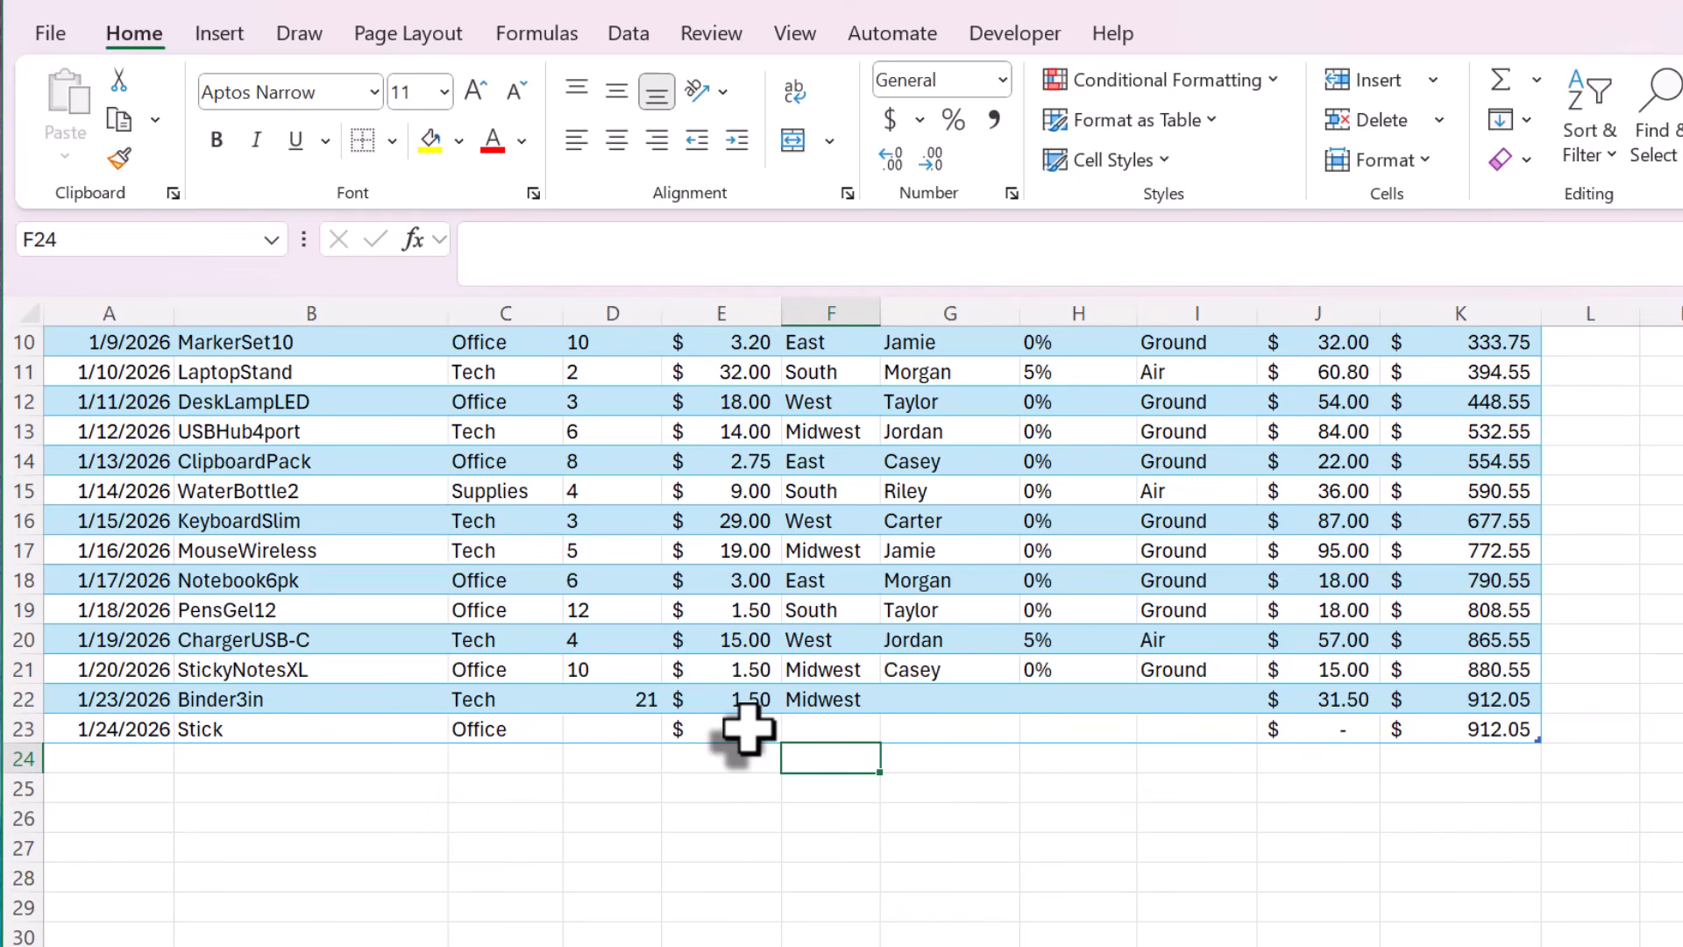
Check the Total Sale formula in J23 and enter a discount of 0 in both H22 and H23.
click(1297, 733)
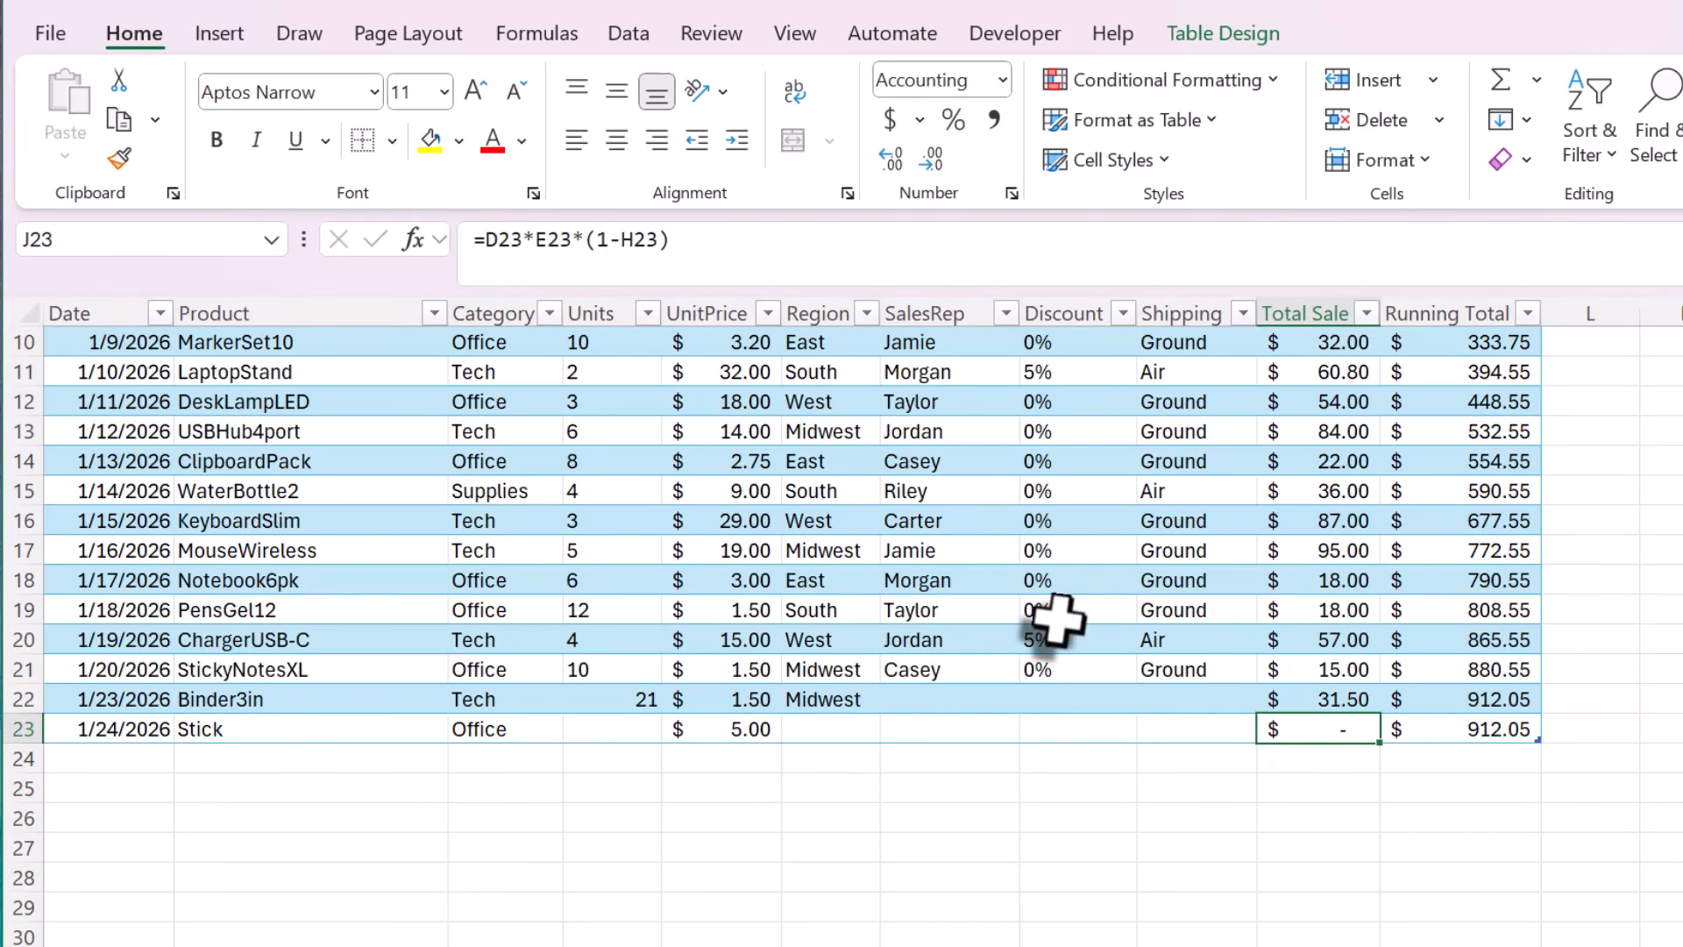
click(1090, 699)
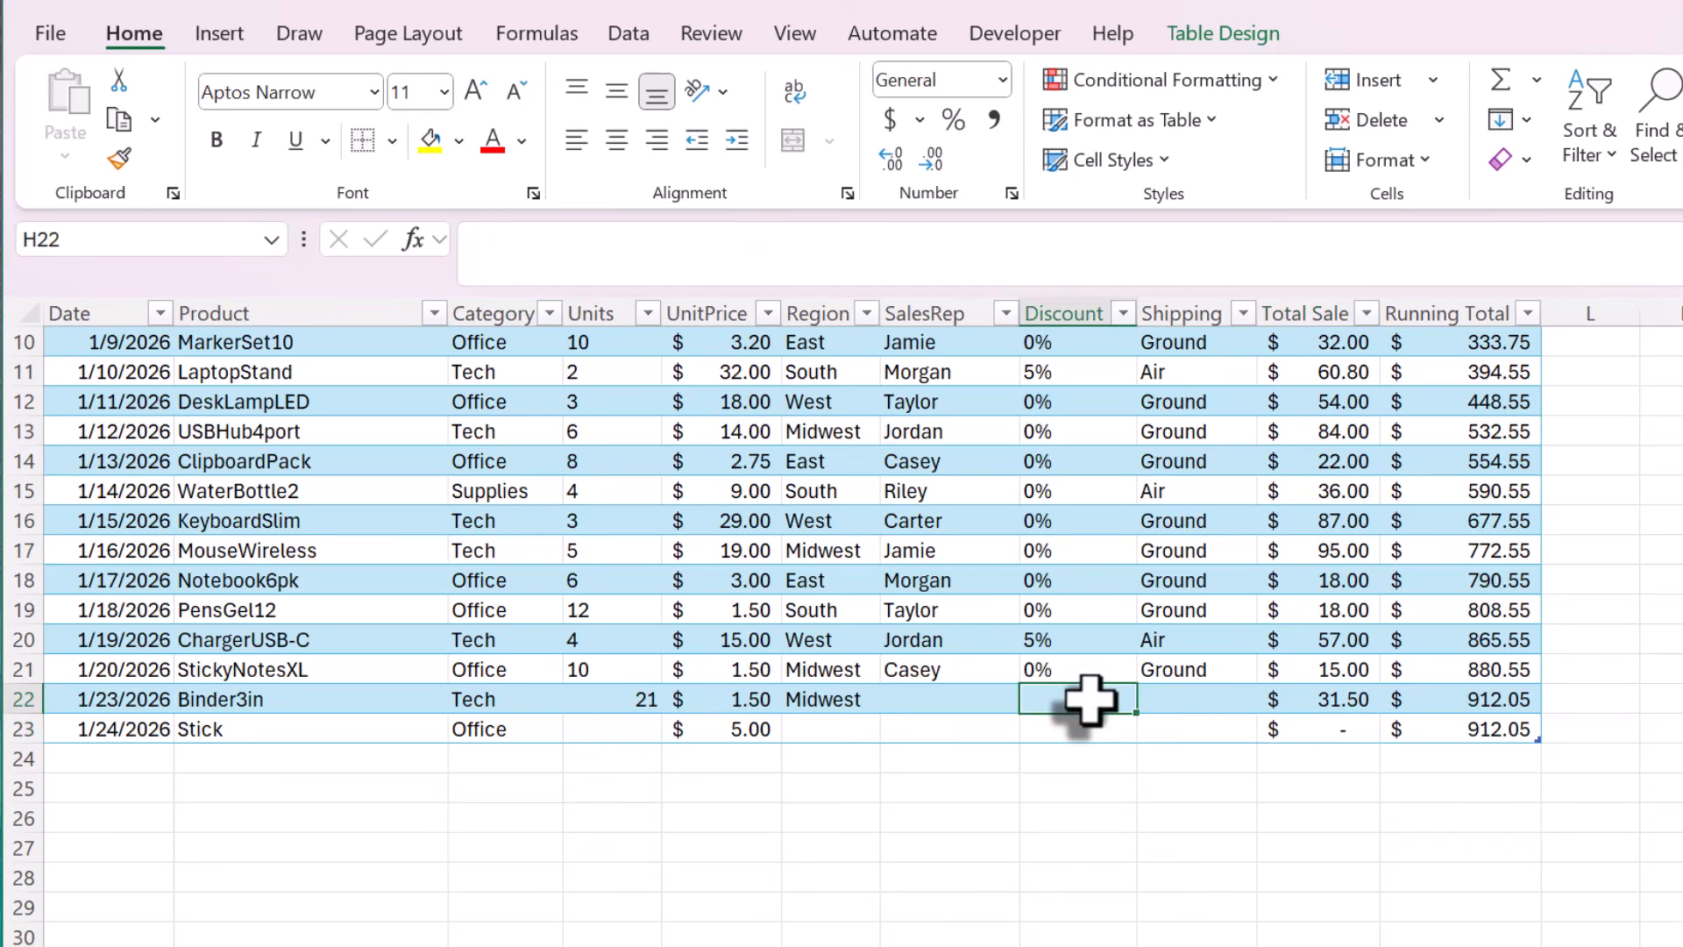
text(0)
key(Return)
text(0)
key(Return)
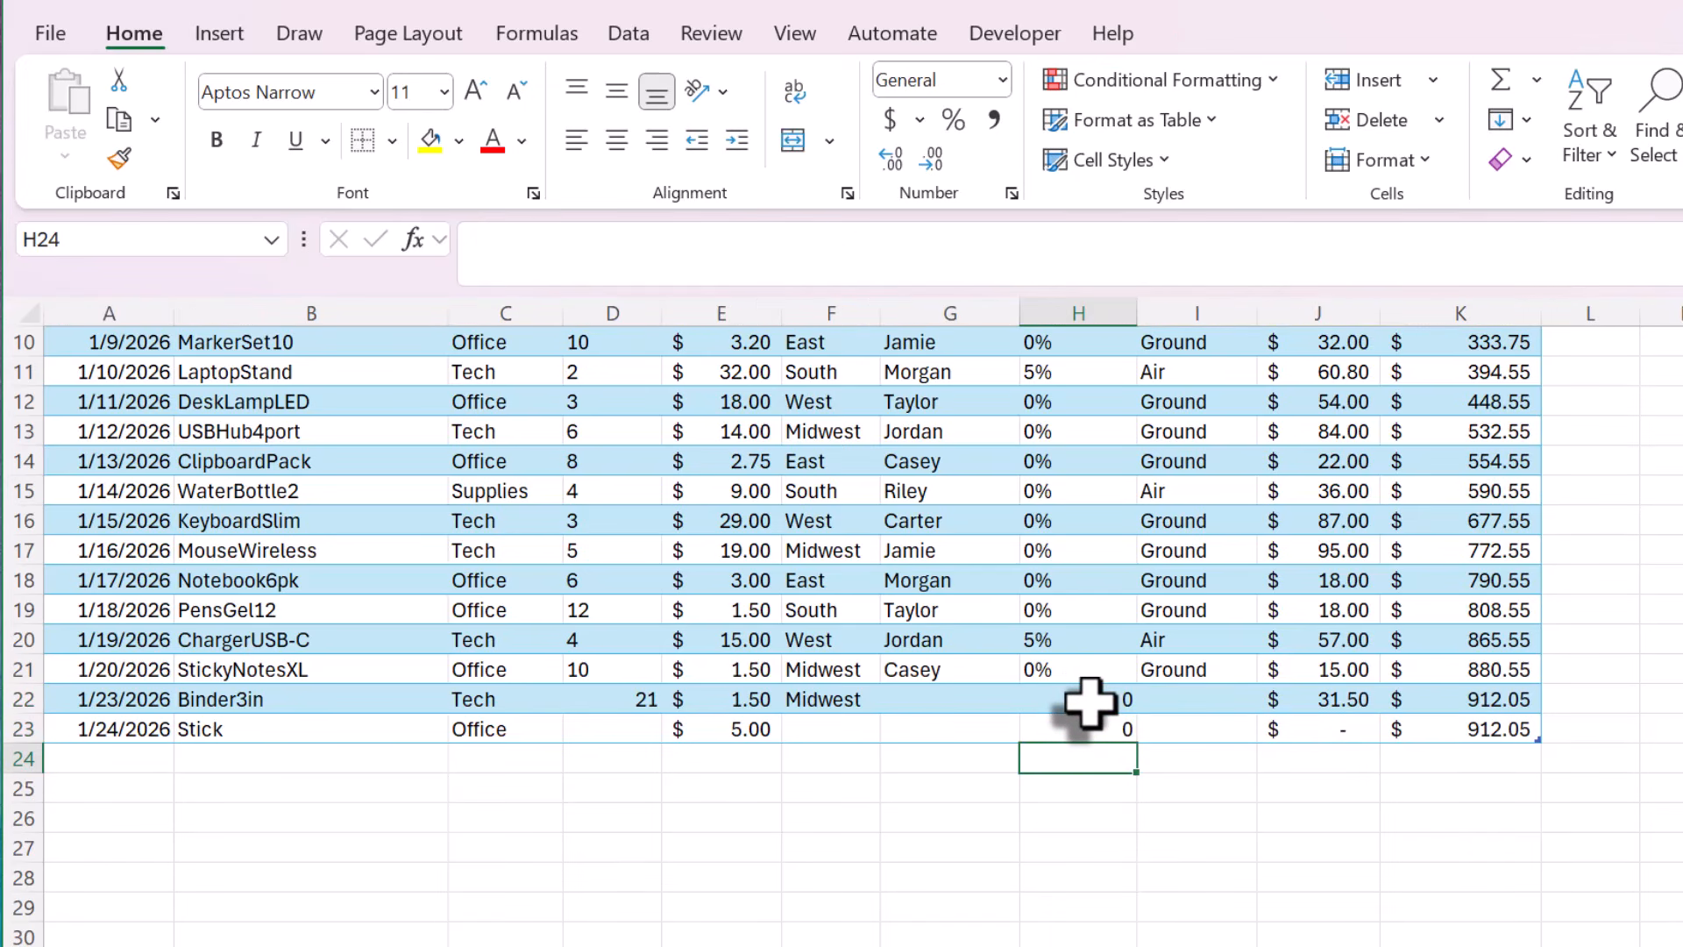
Inspect which cells the Total Sale formula in J23 refers to.
key(Down)
key(Right)
key(Up)
key(Up)
key(Right)
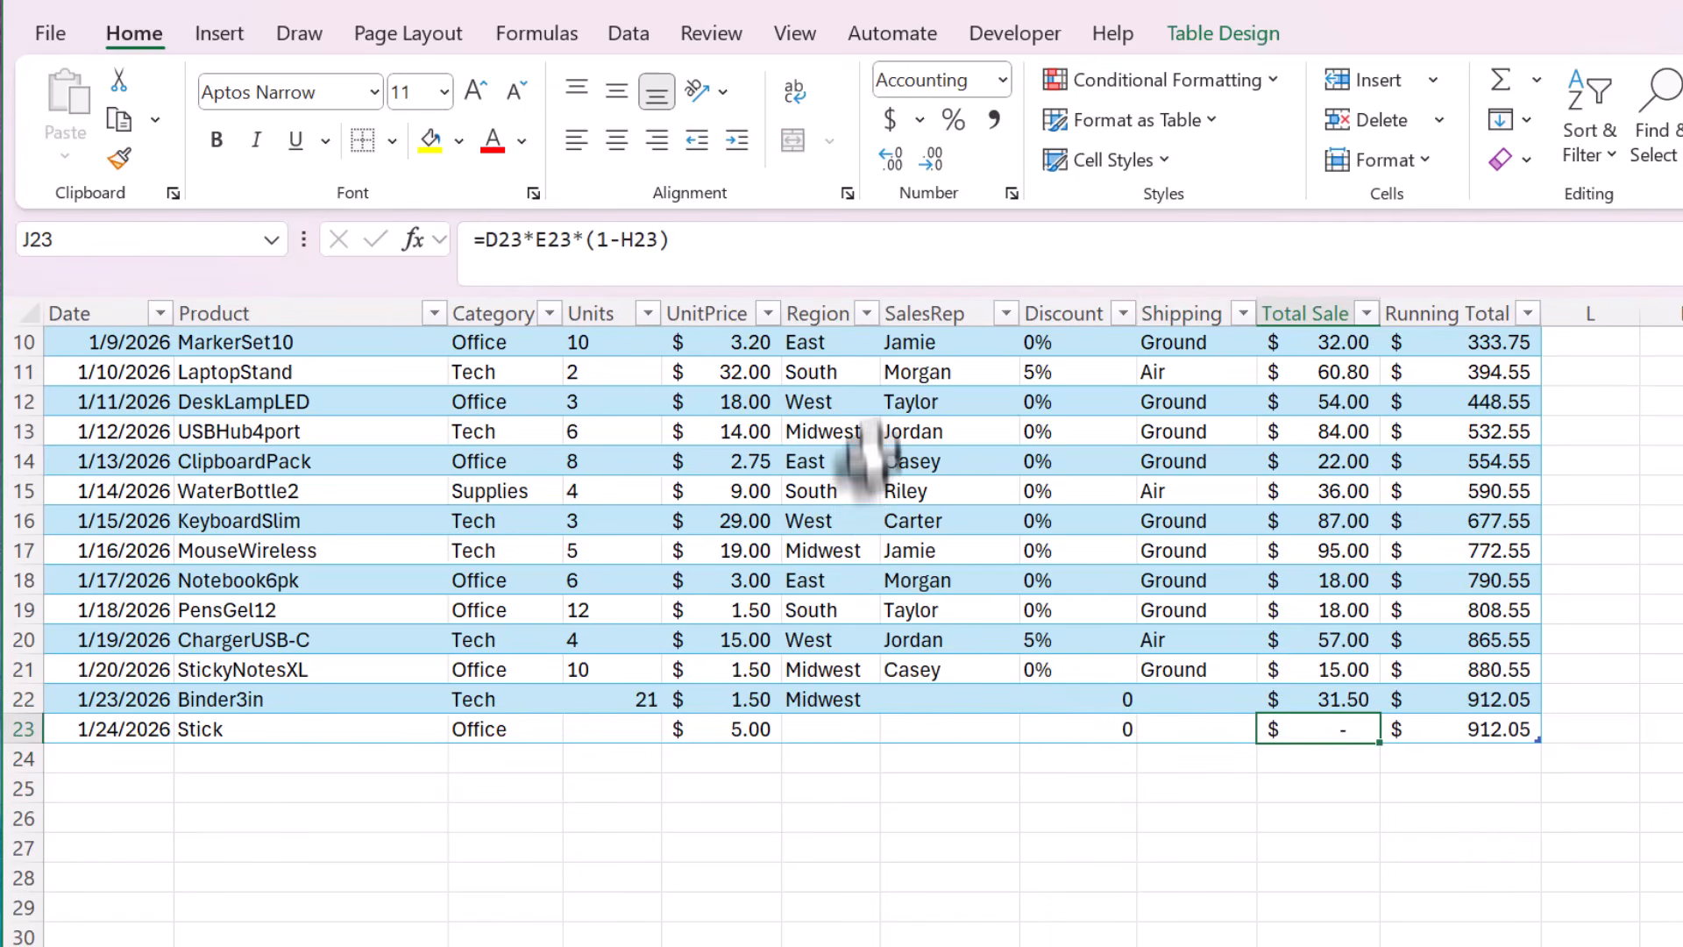
click(838, 236)
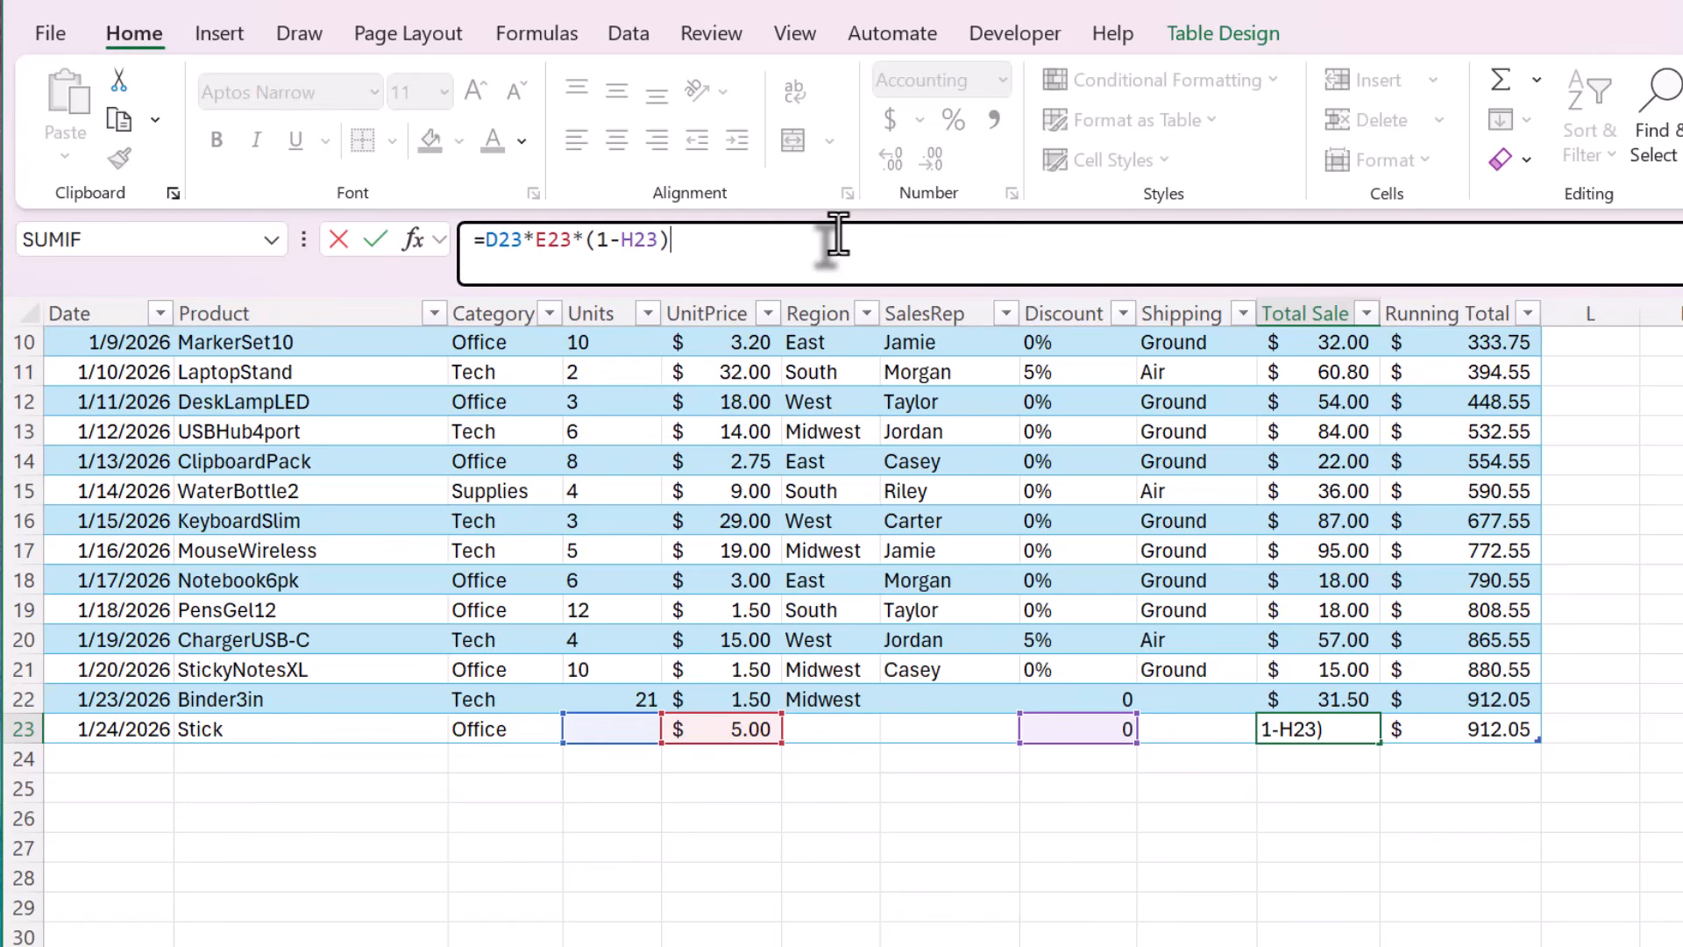
Set the units of the Stick record in D23 to 5.
click(605, 731)
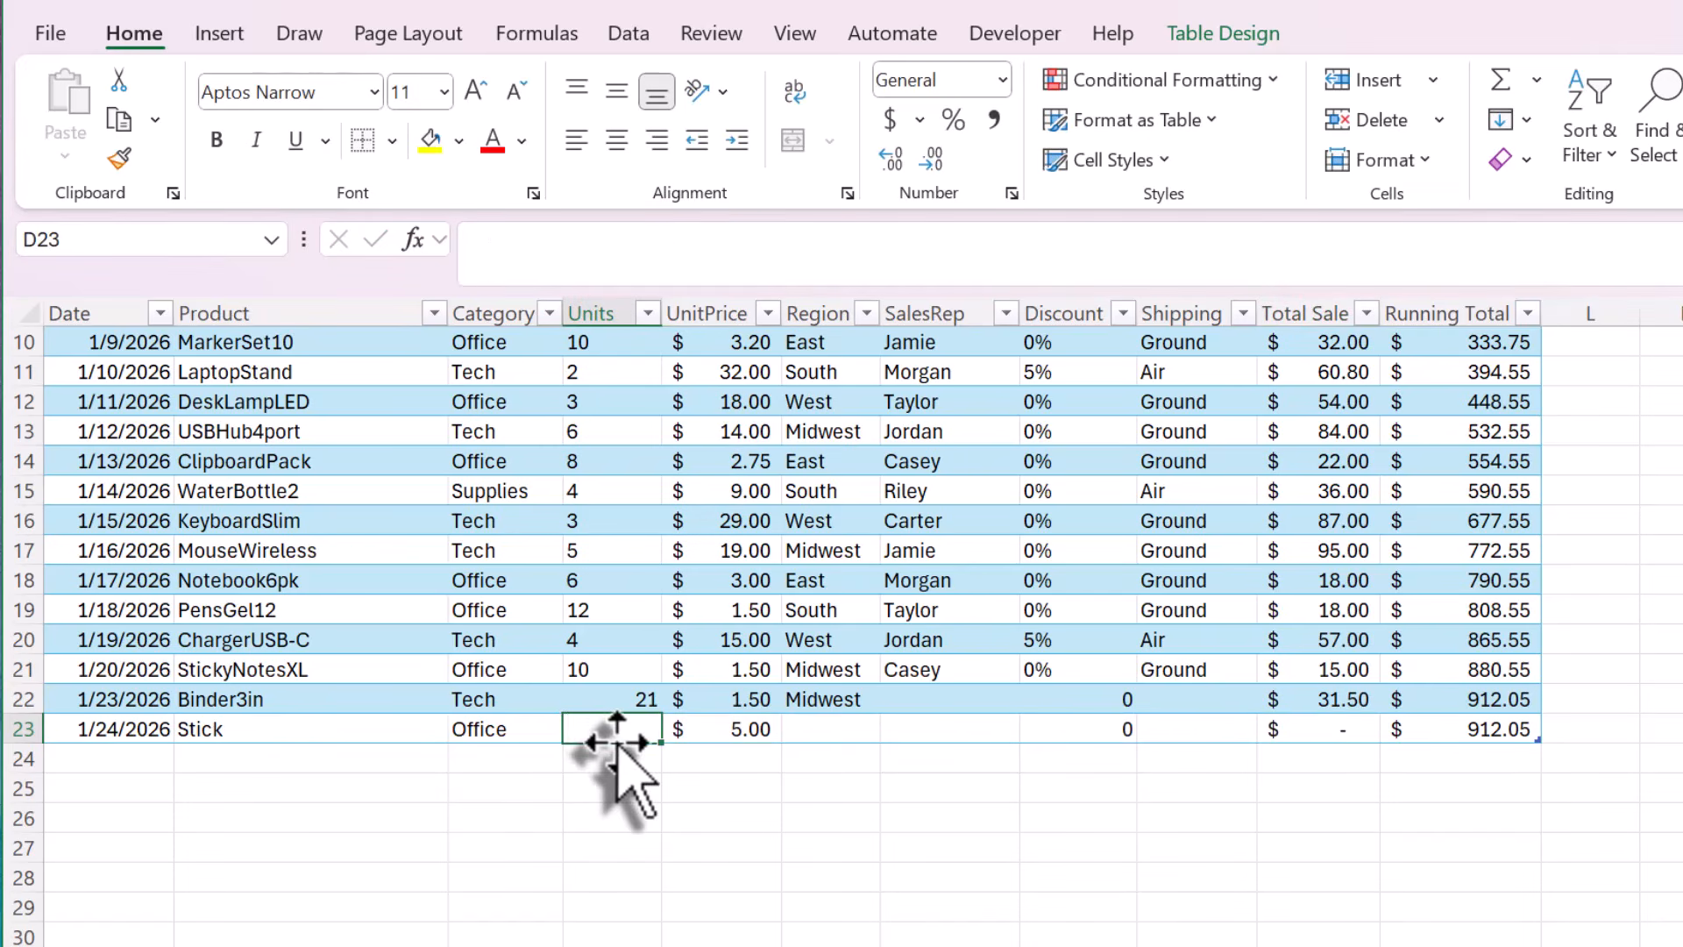
text(5)
key(Return)
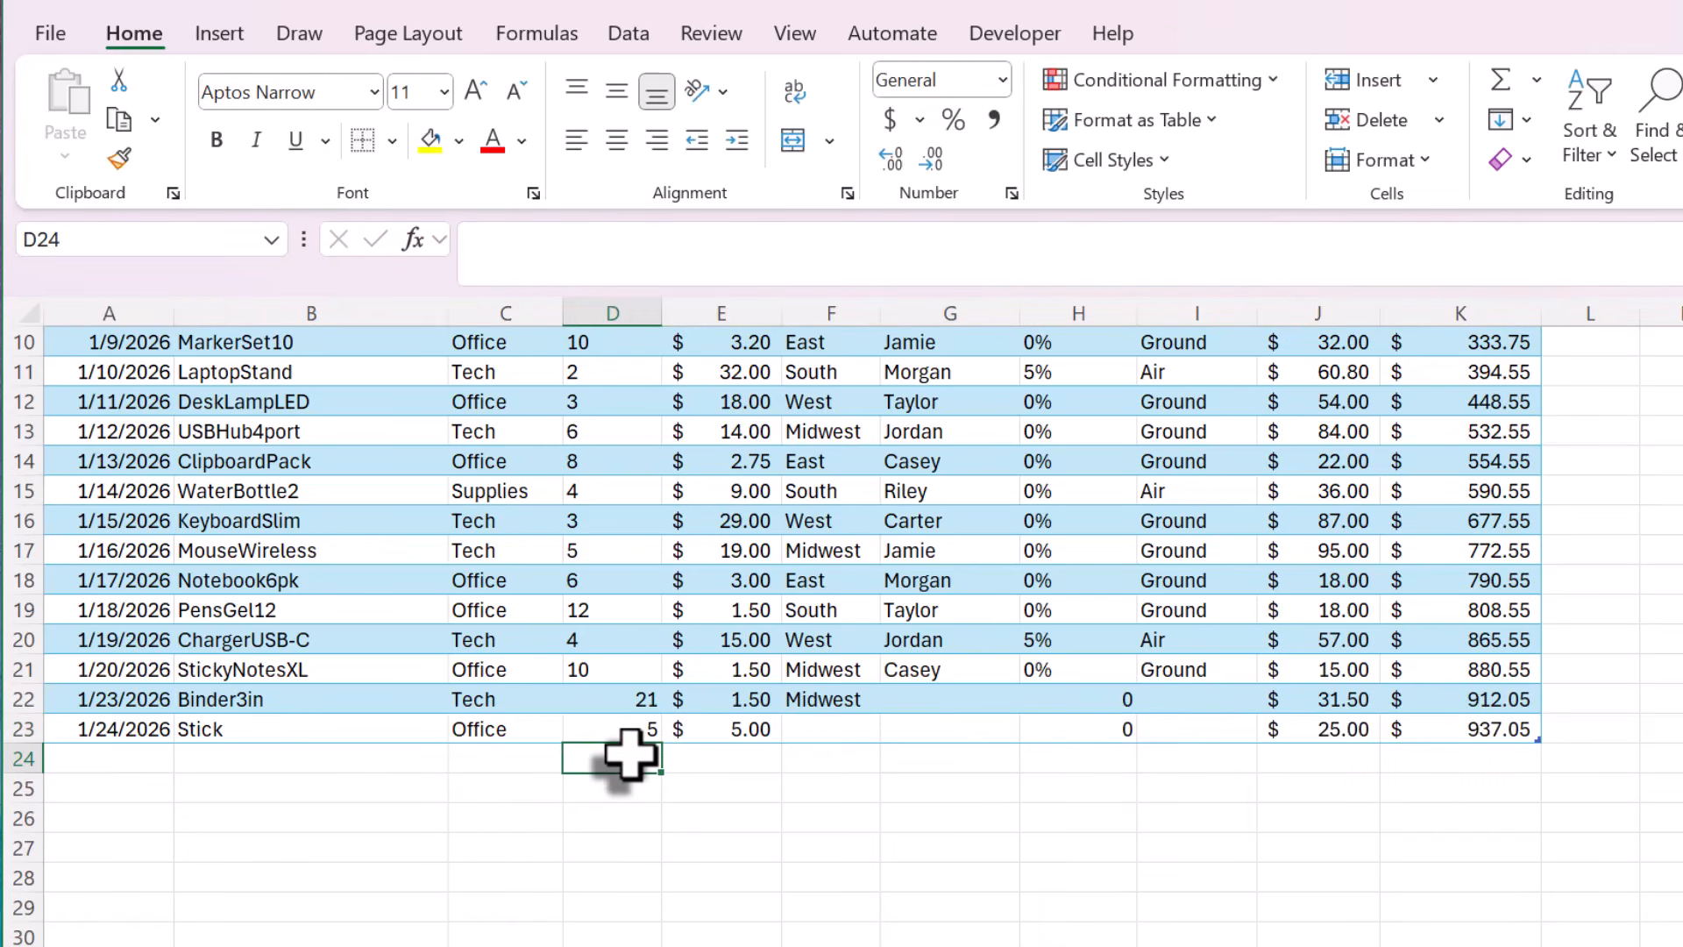
Examine the Running Total formula in K23 and the Total Sale formula in J23.
key(Up)
key(Right)
key(Right)
key(Right)
key(Right)
key(Right)
key(Right)
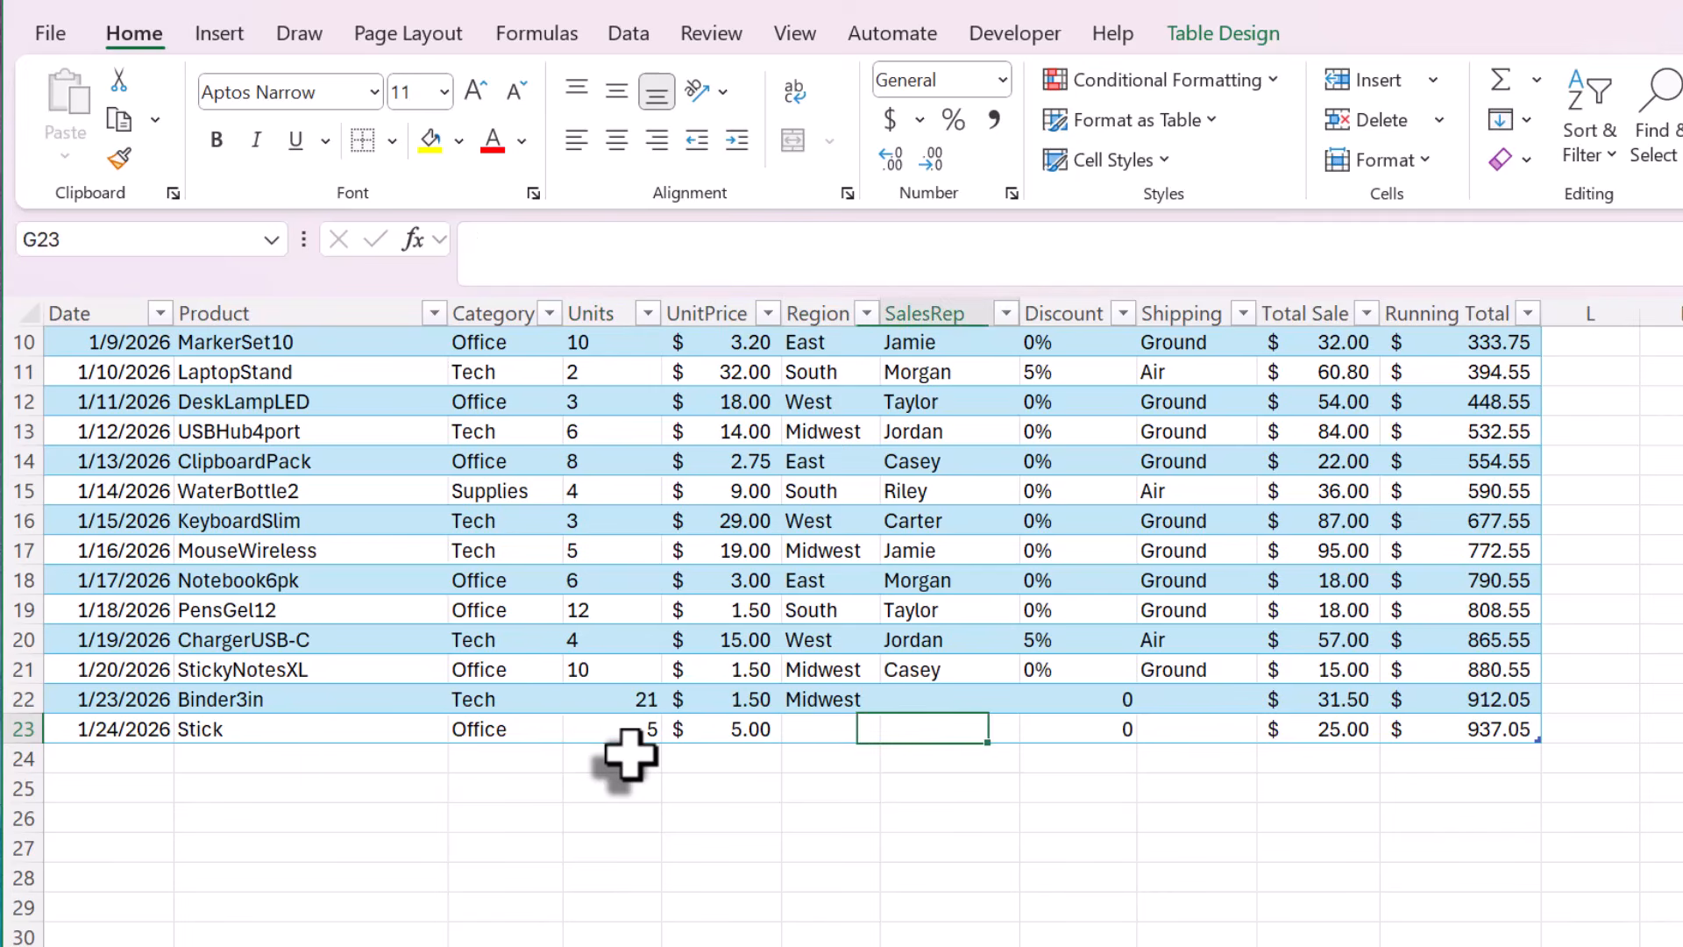
key(Right)
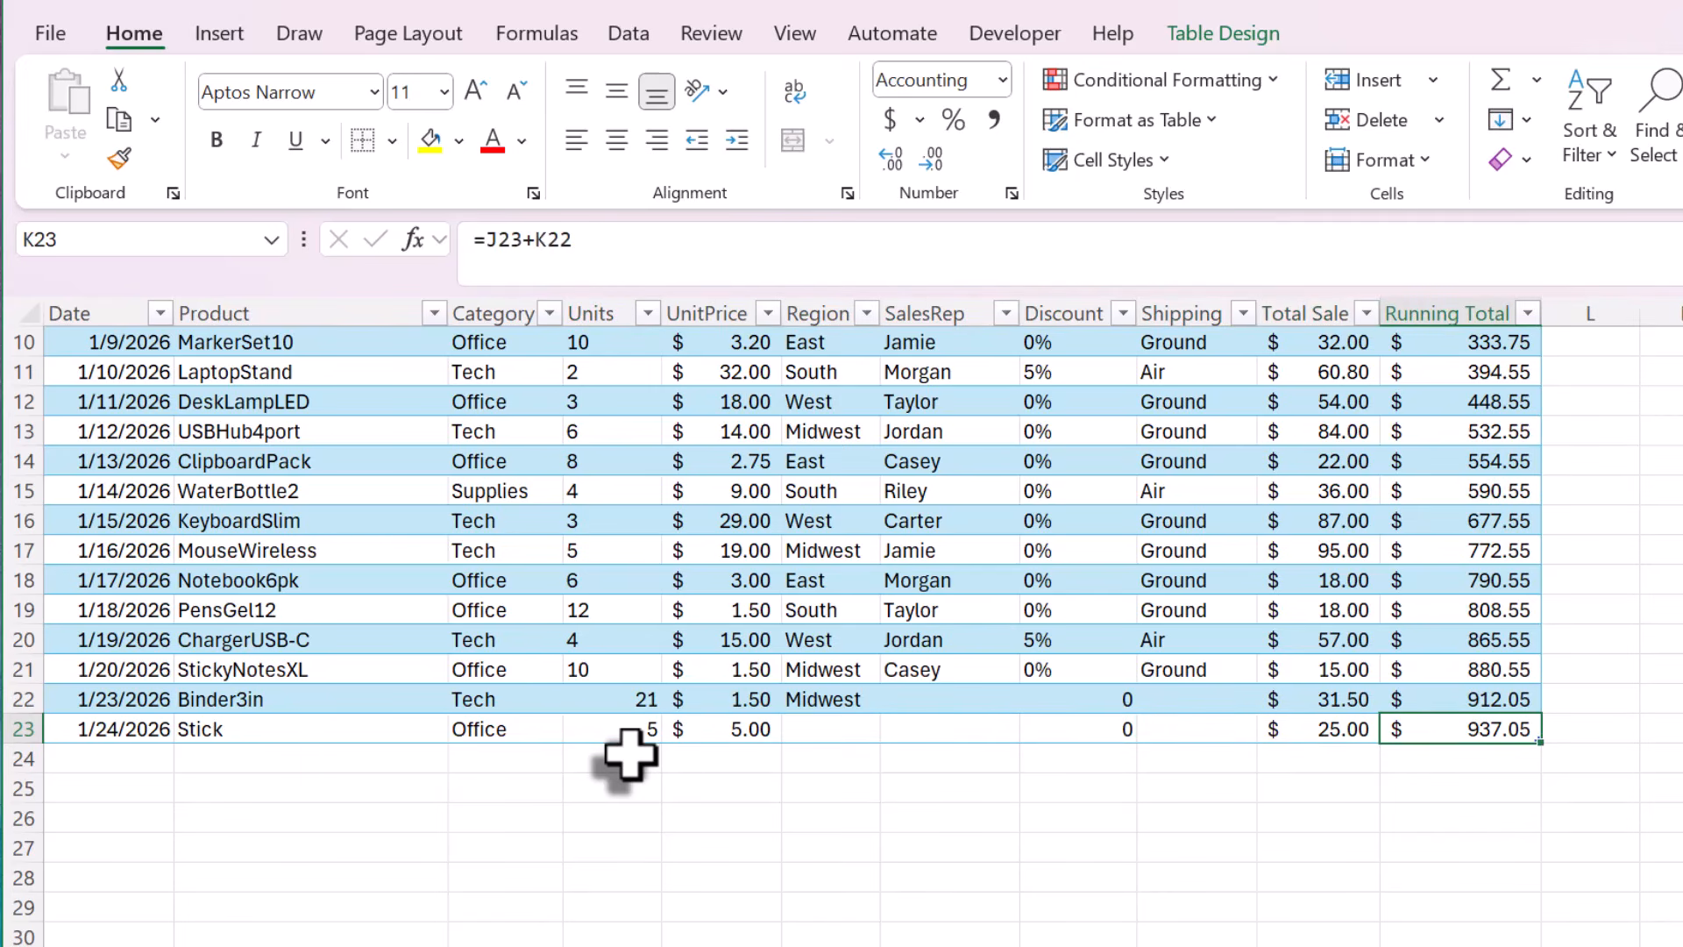
key(Left)
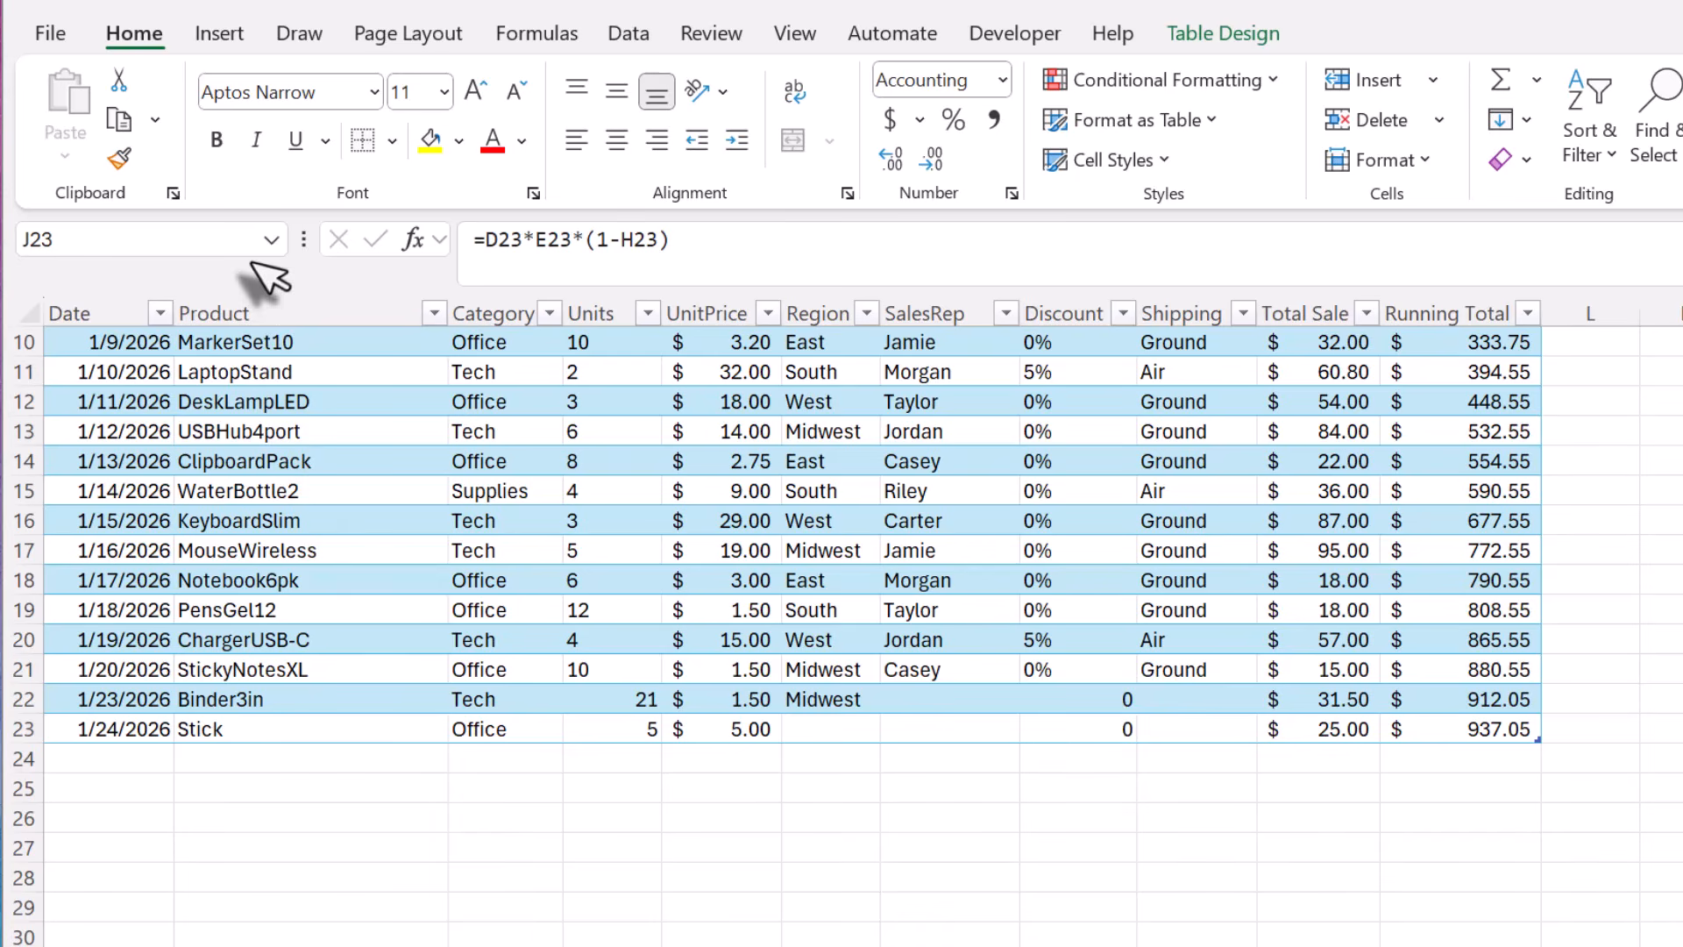
Filter the Region column to exclude East and Midwest, and sort the table by UnitPrice from smallest to largest.
click(413, 403)
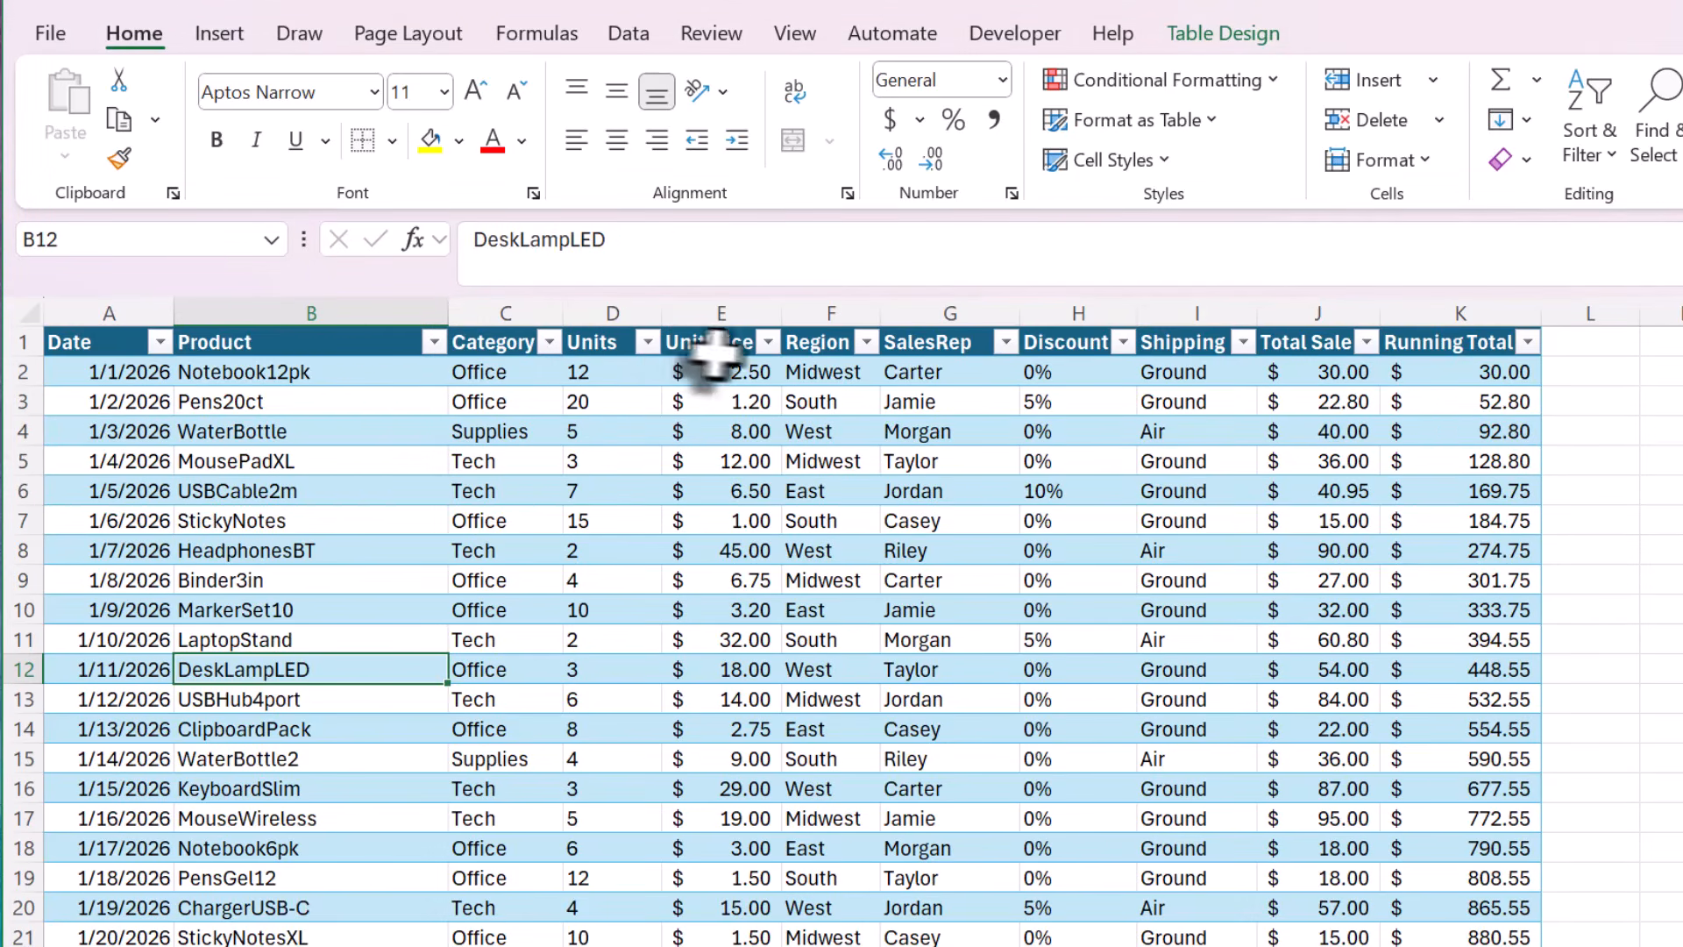
click(867, 344)
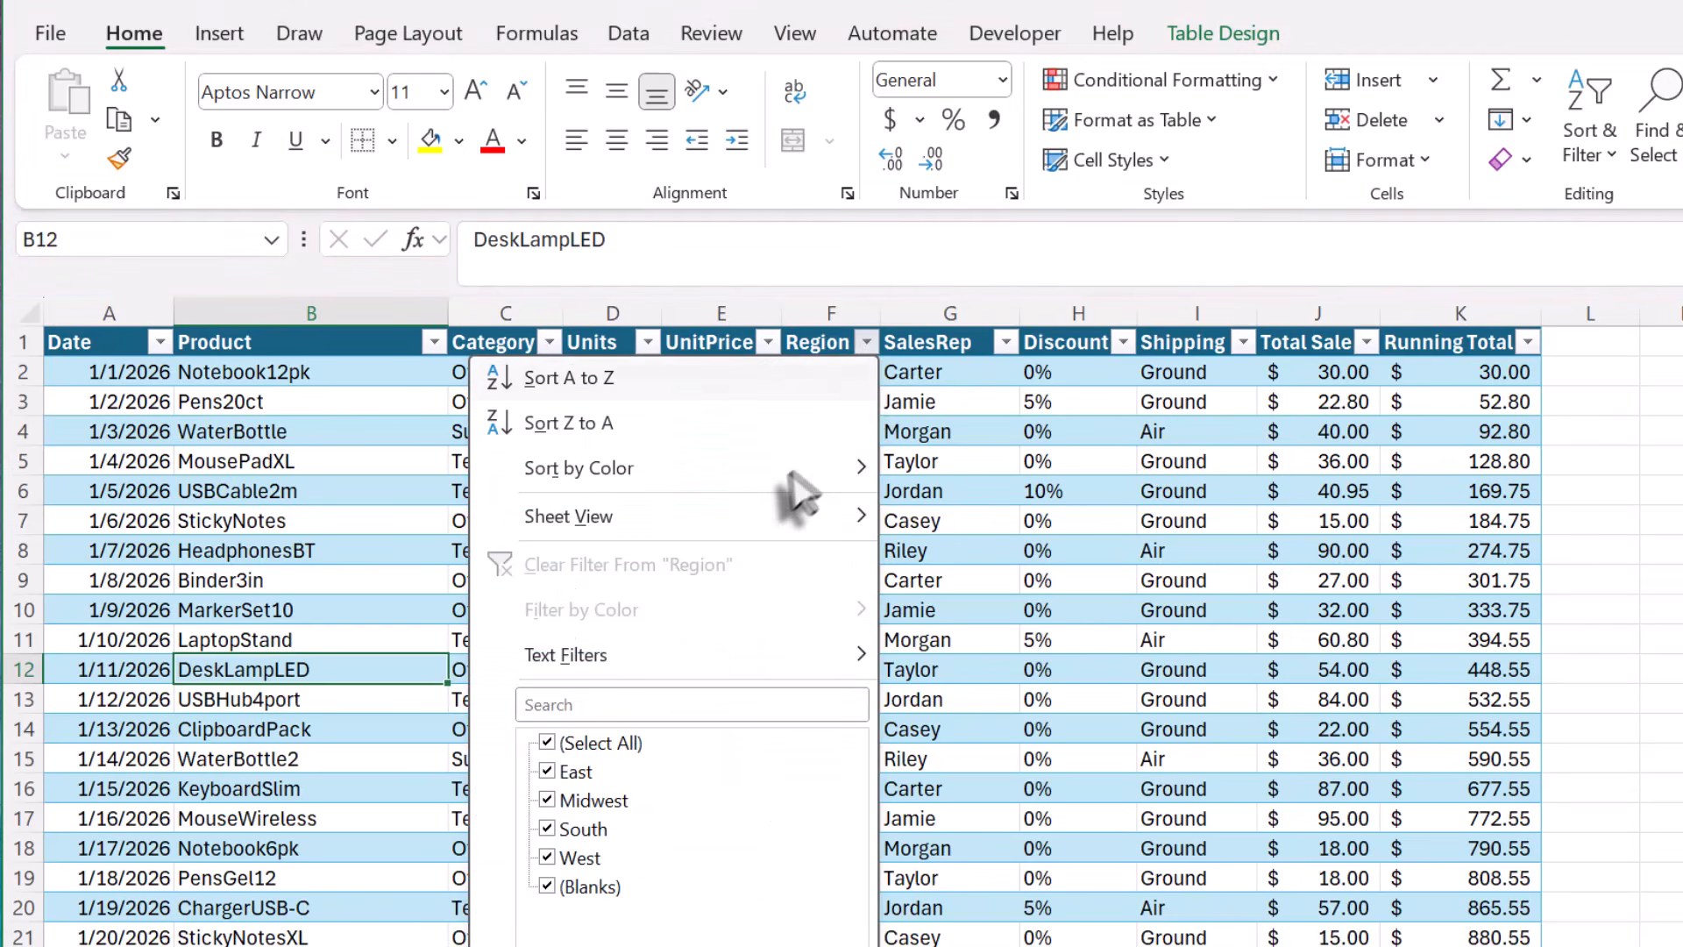
click(546, 772)
click(548, 799)
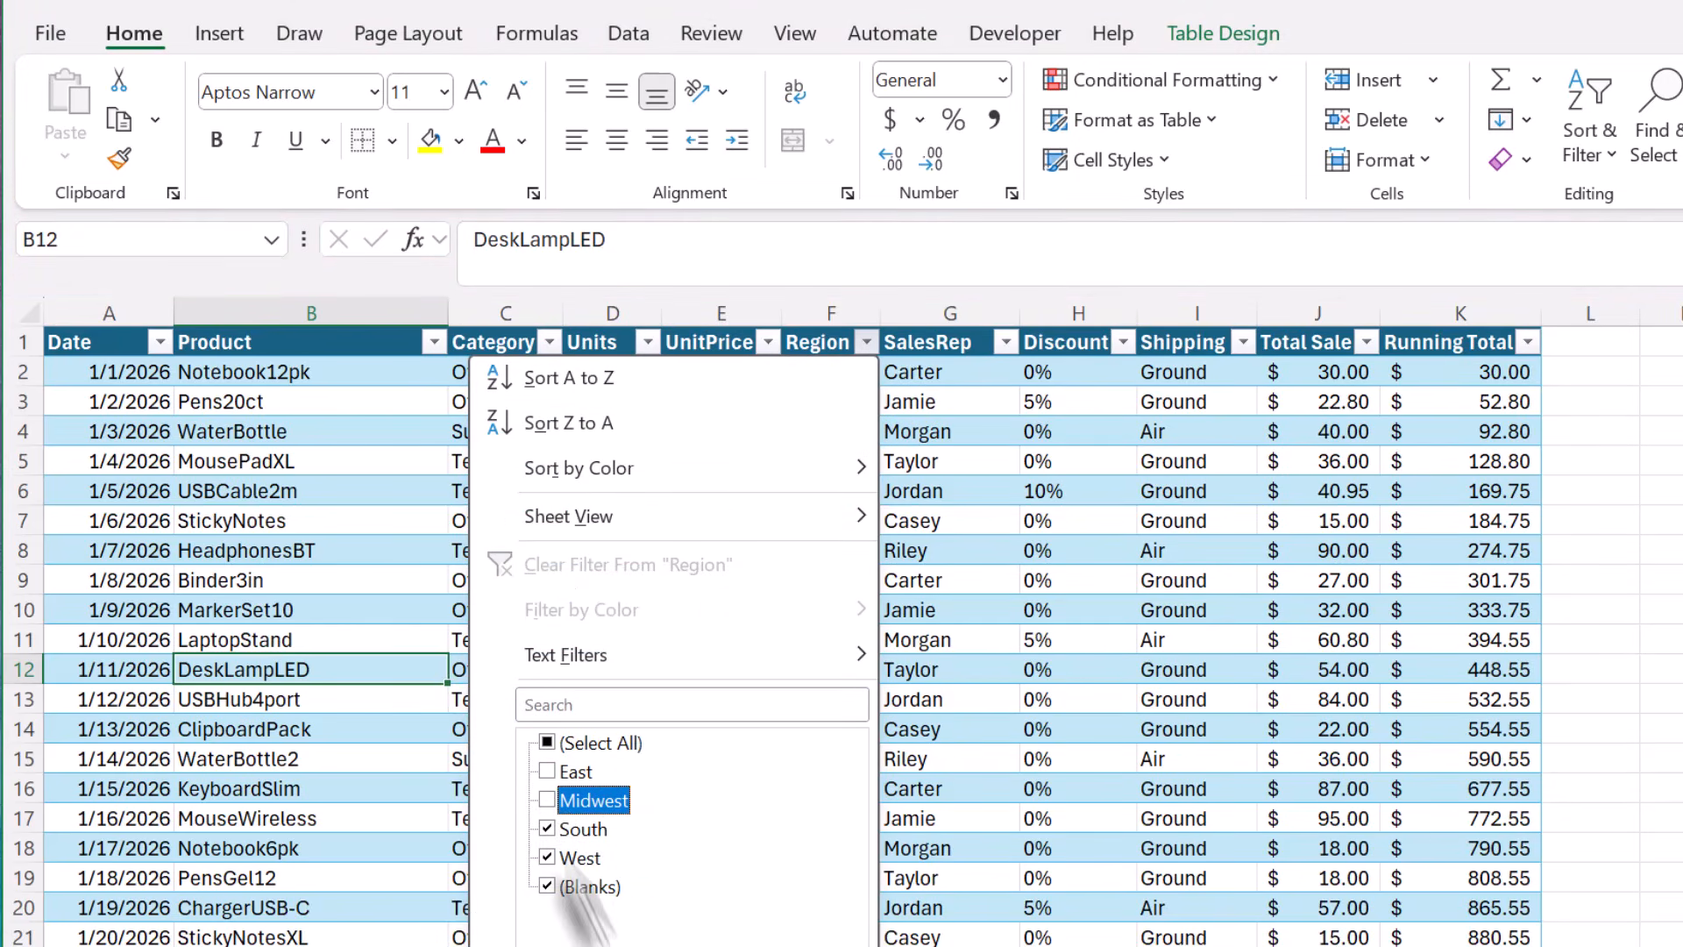
key(Return)
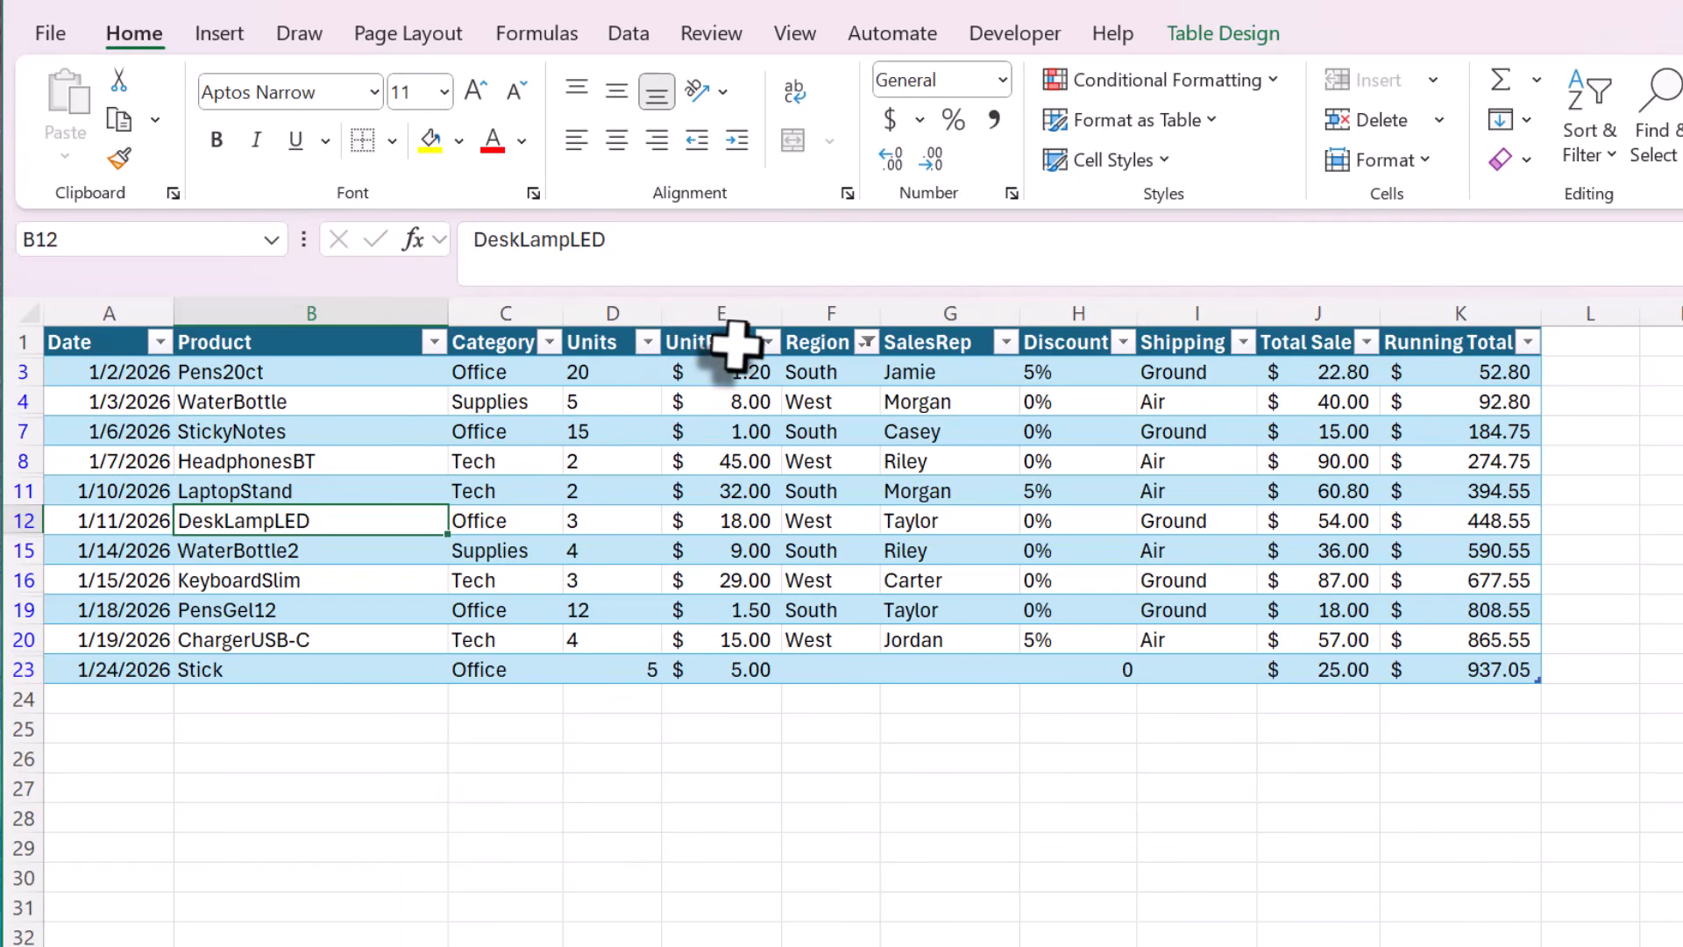
click(768, 344)
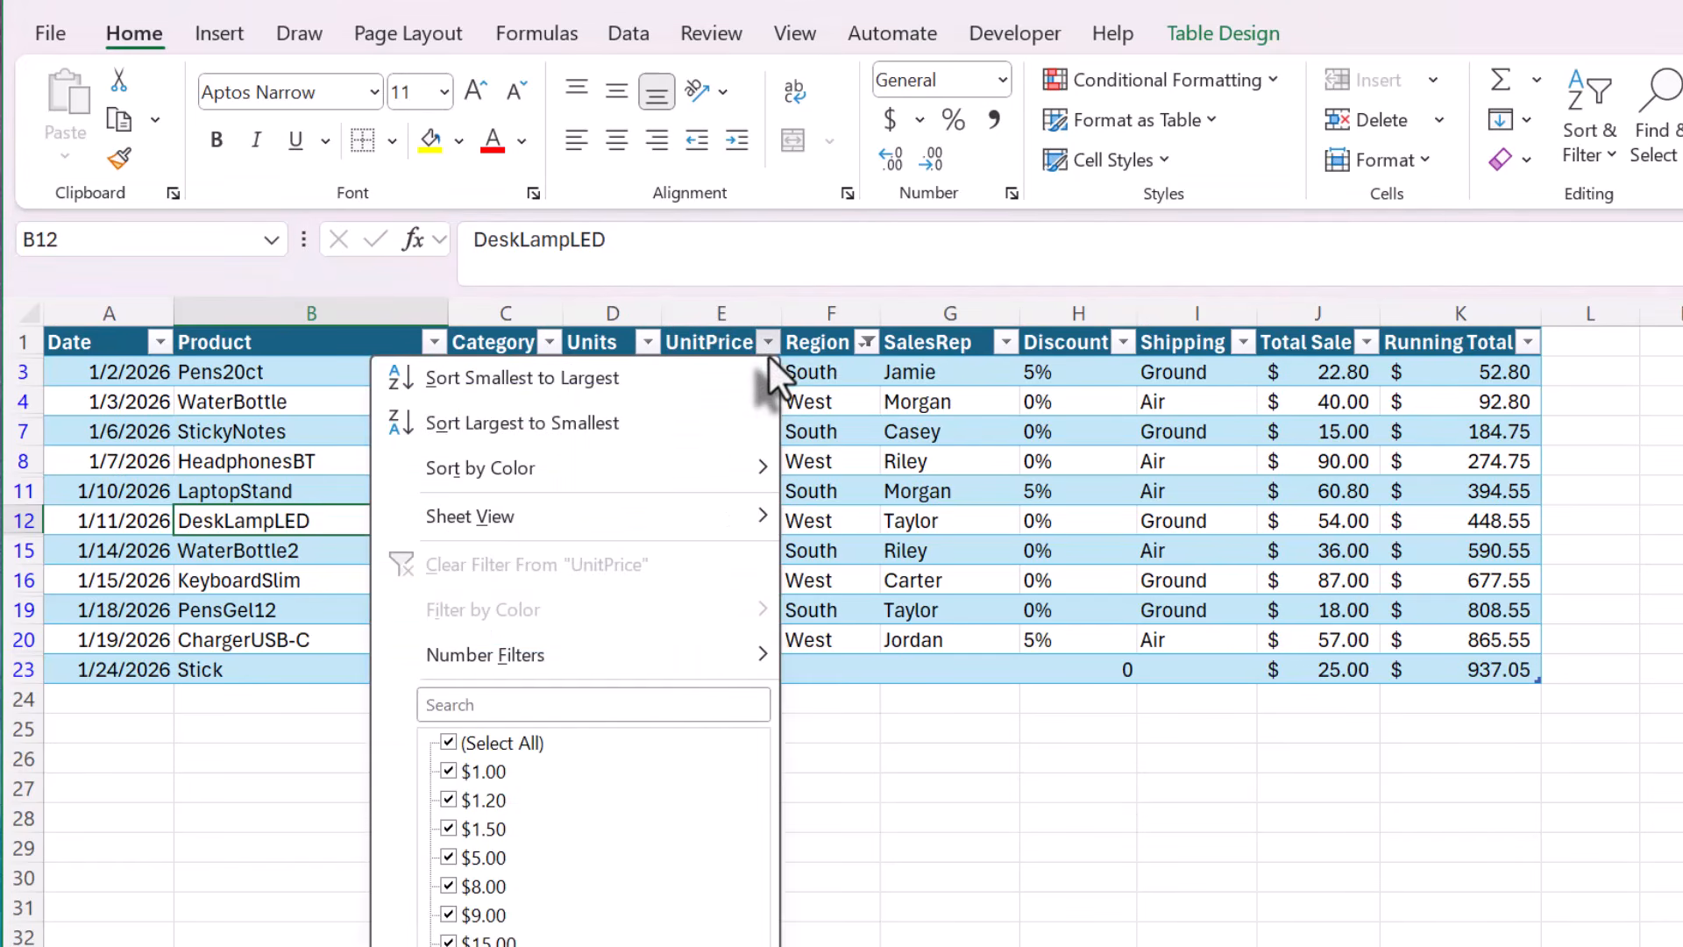
click(731, 379)
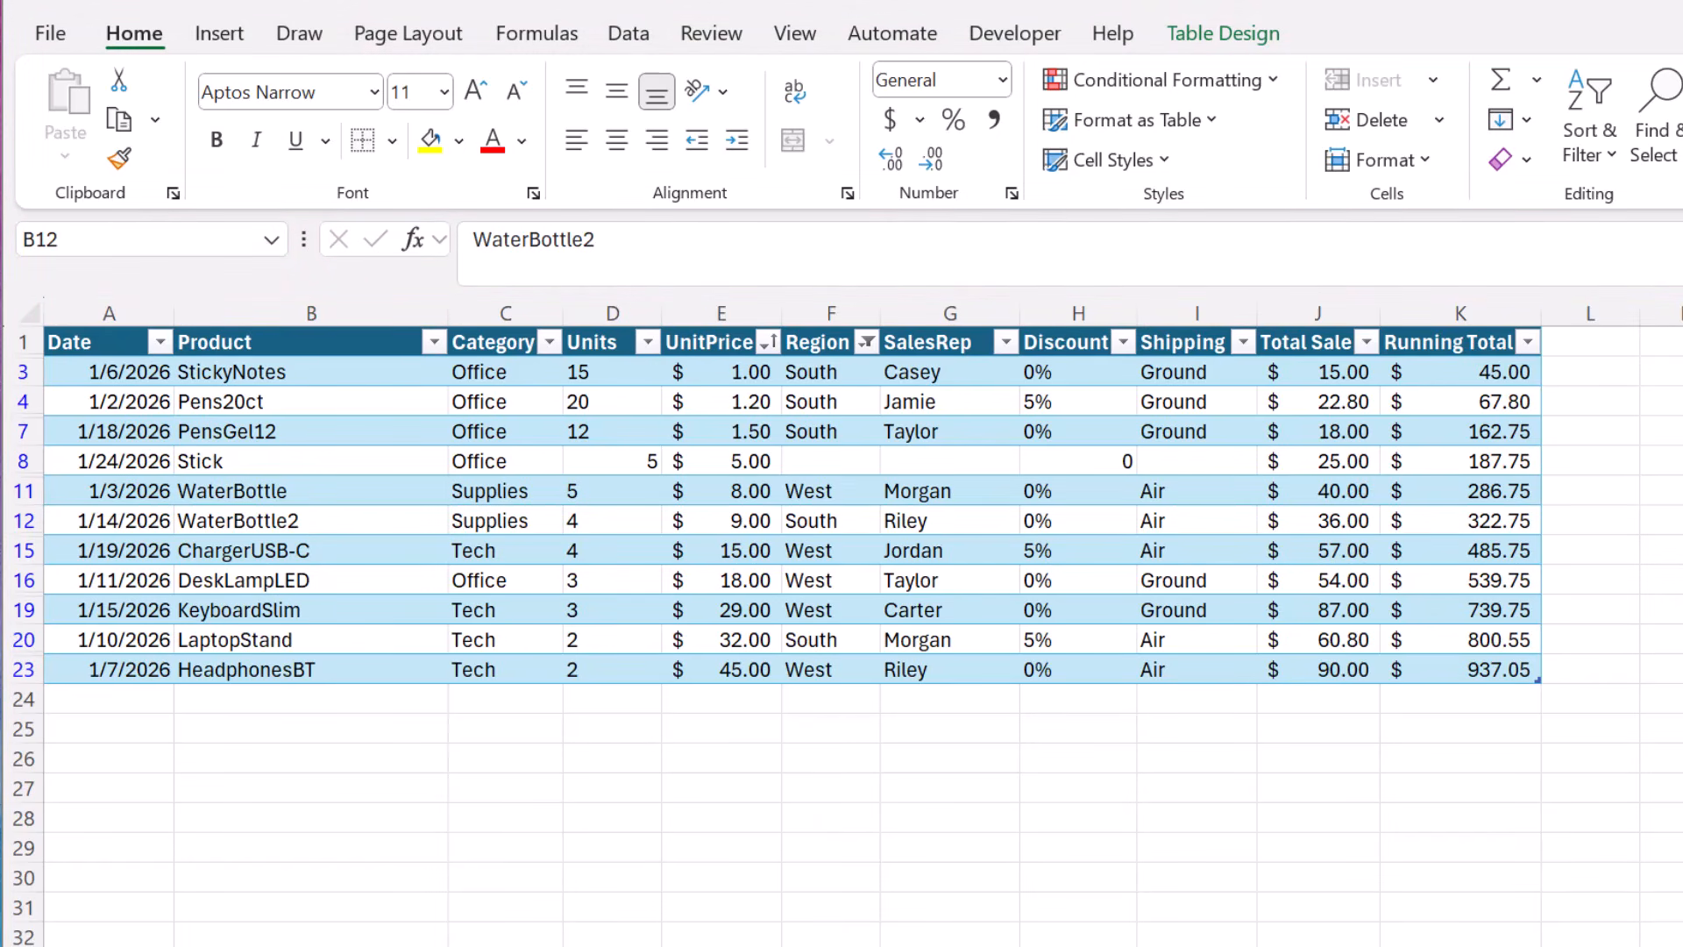
Rename the table to Sales.
click(377, 461)
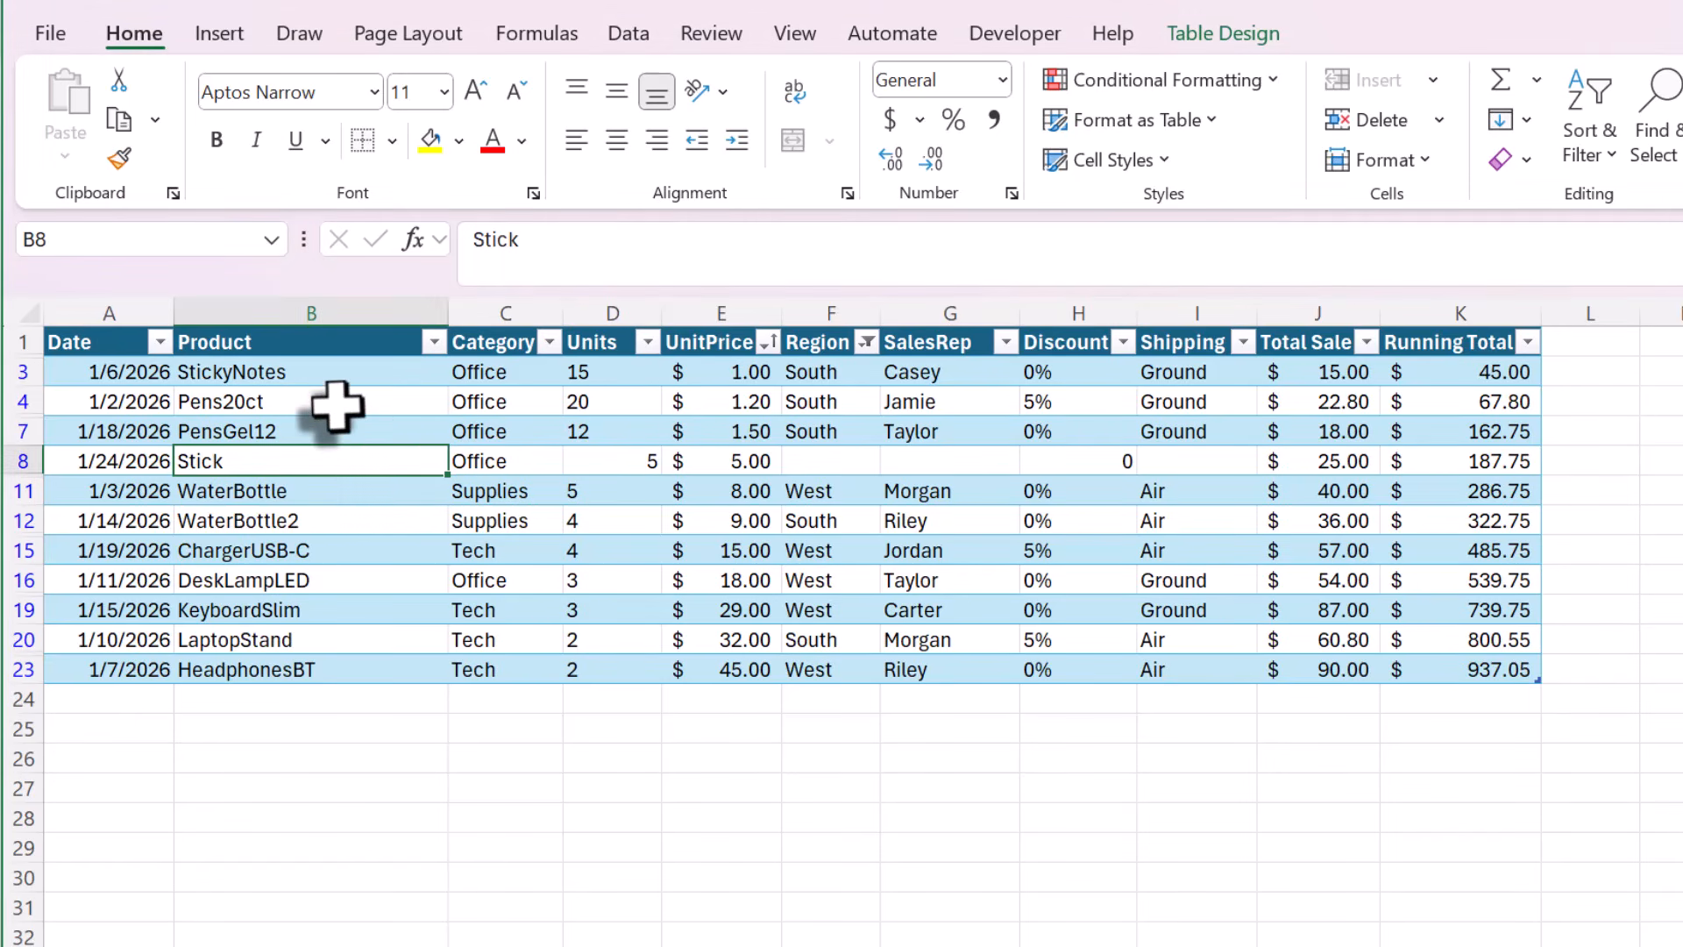
click(1215, 40)
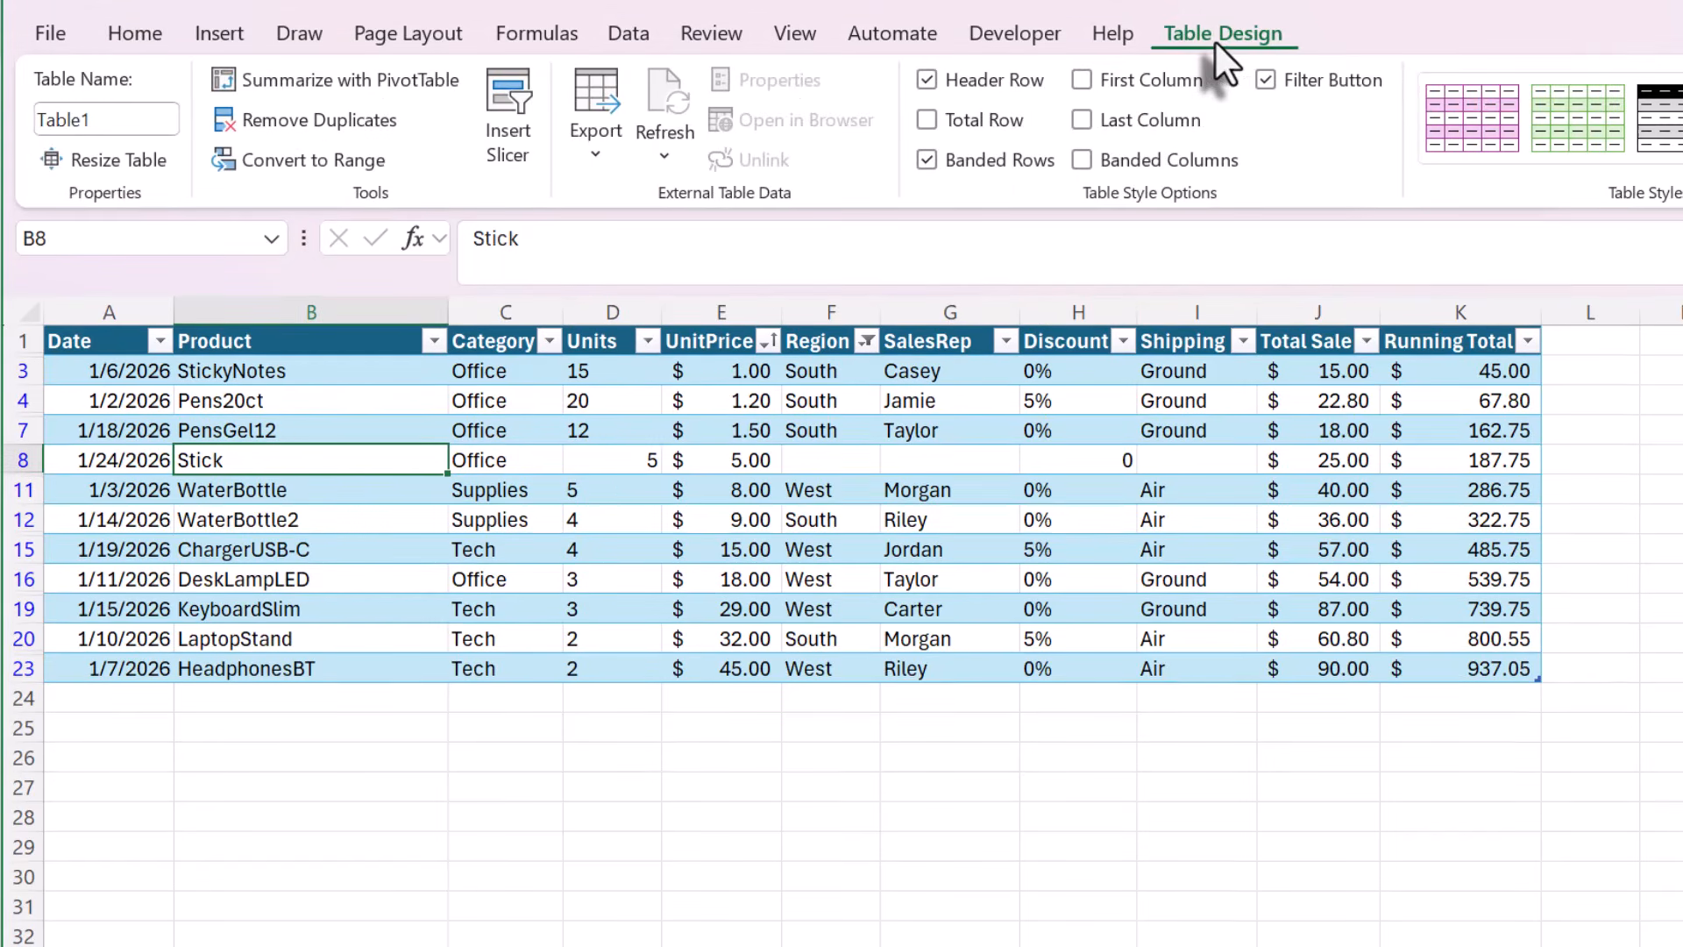
click(101, 120)
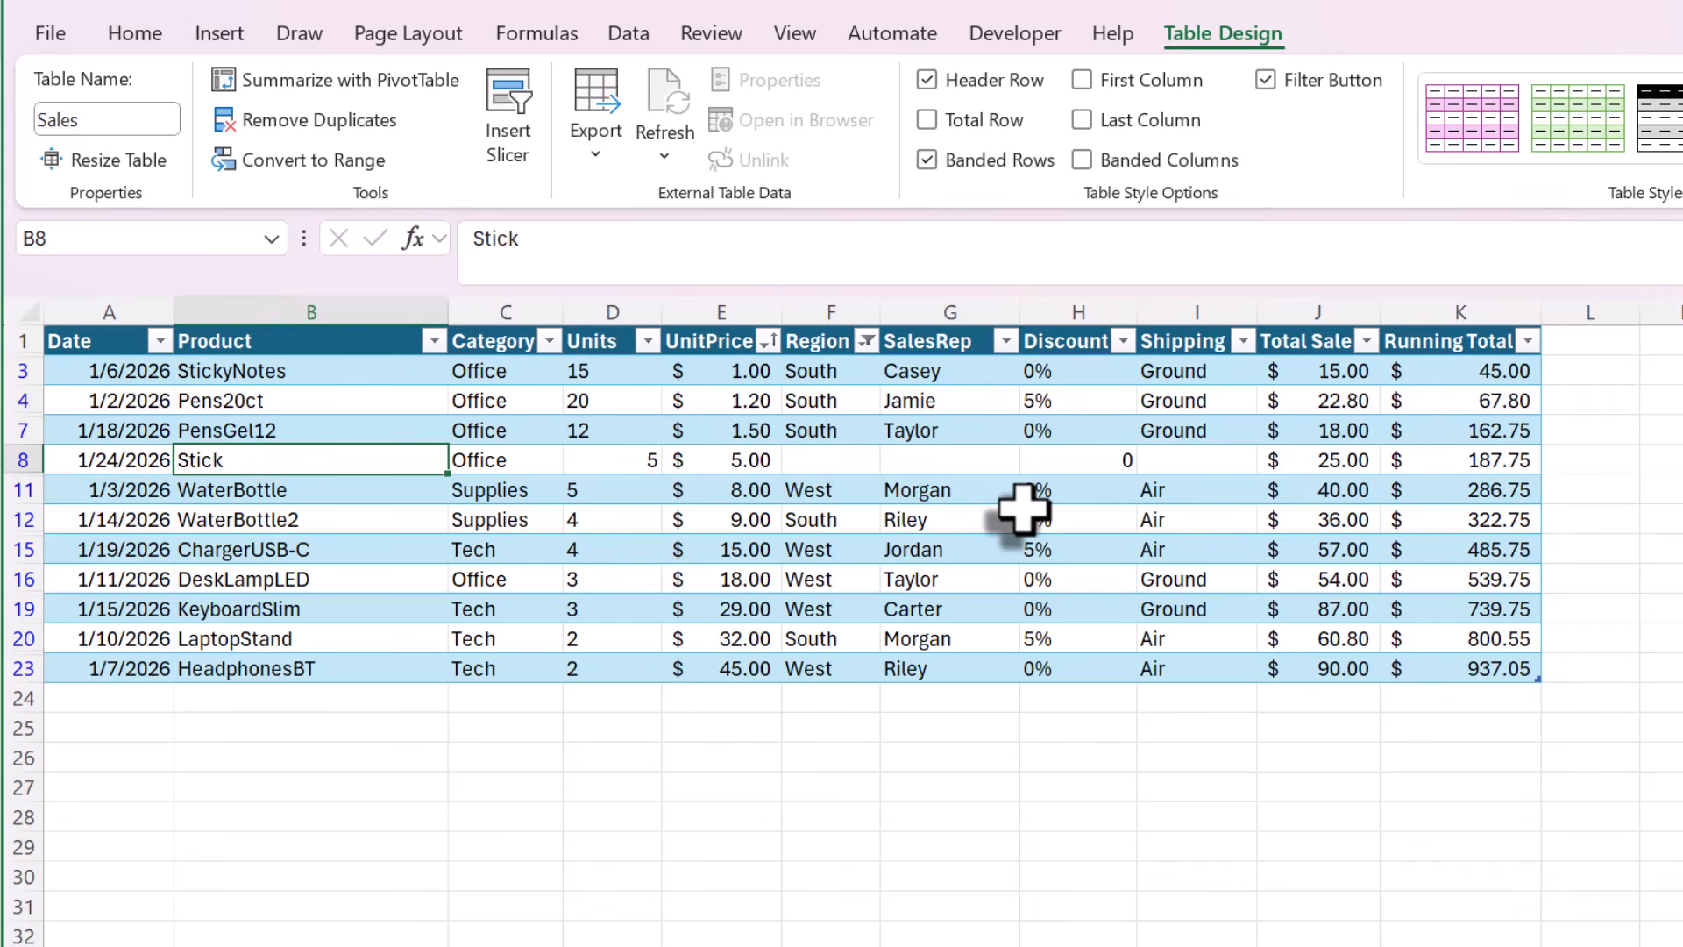
double_click(722, 401)
click(722, 490)
click(831, 490)
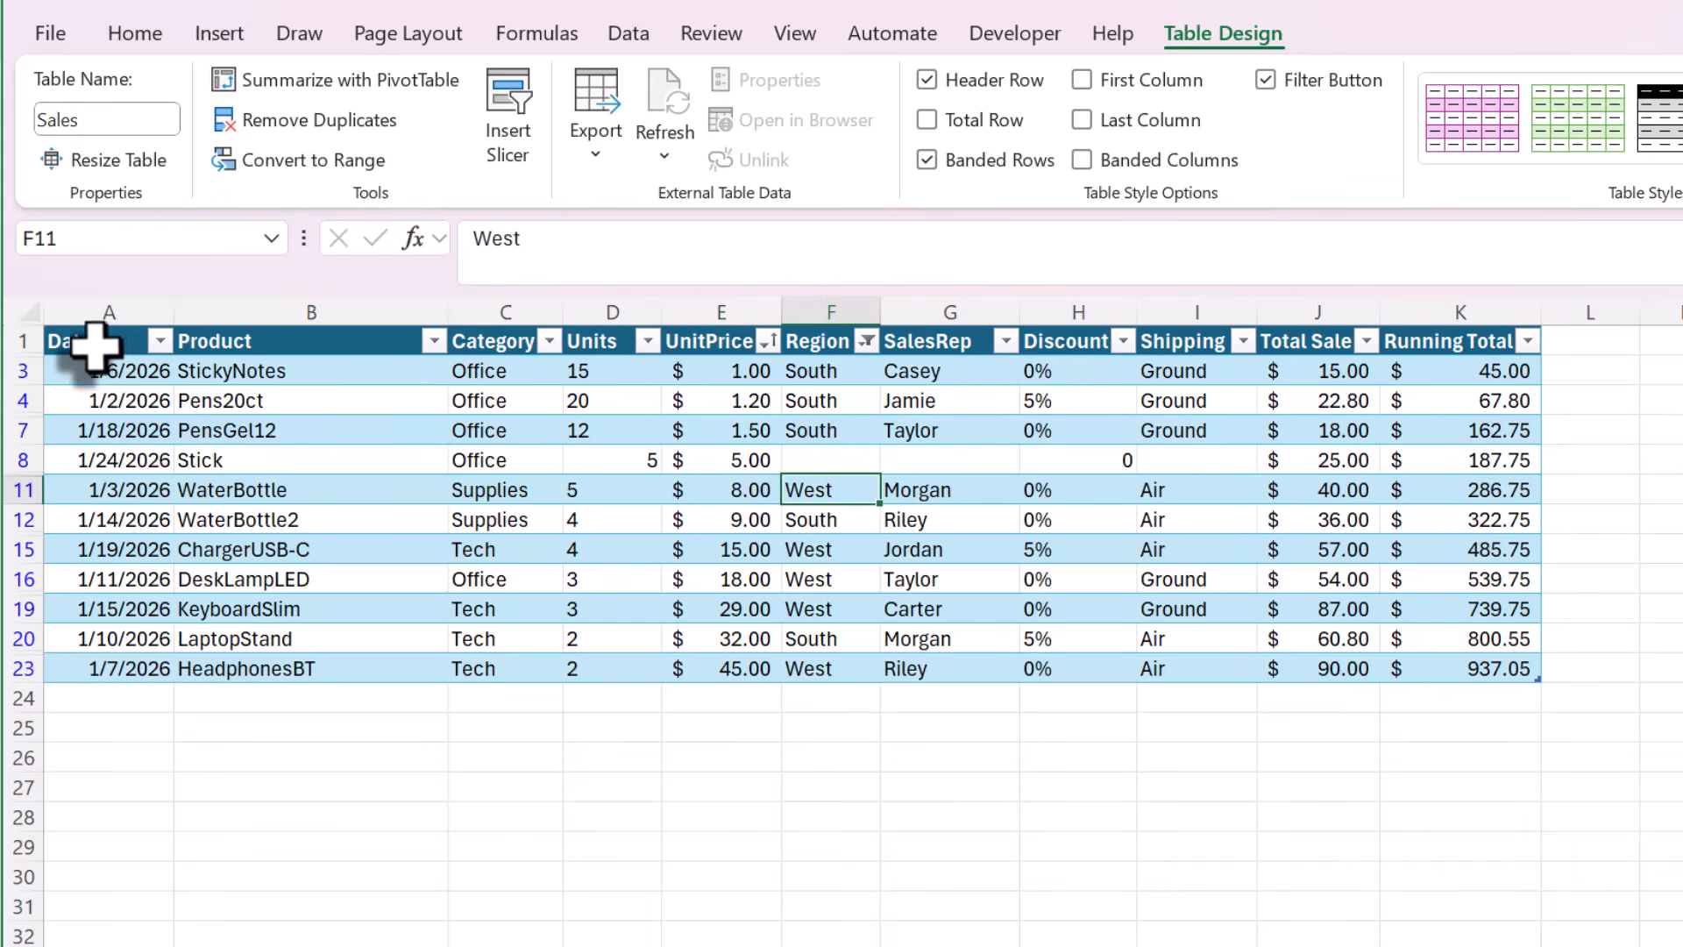
drag(96, 344, 999, 670)
click(947, 552)
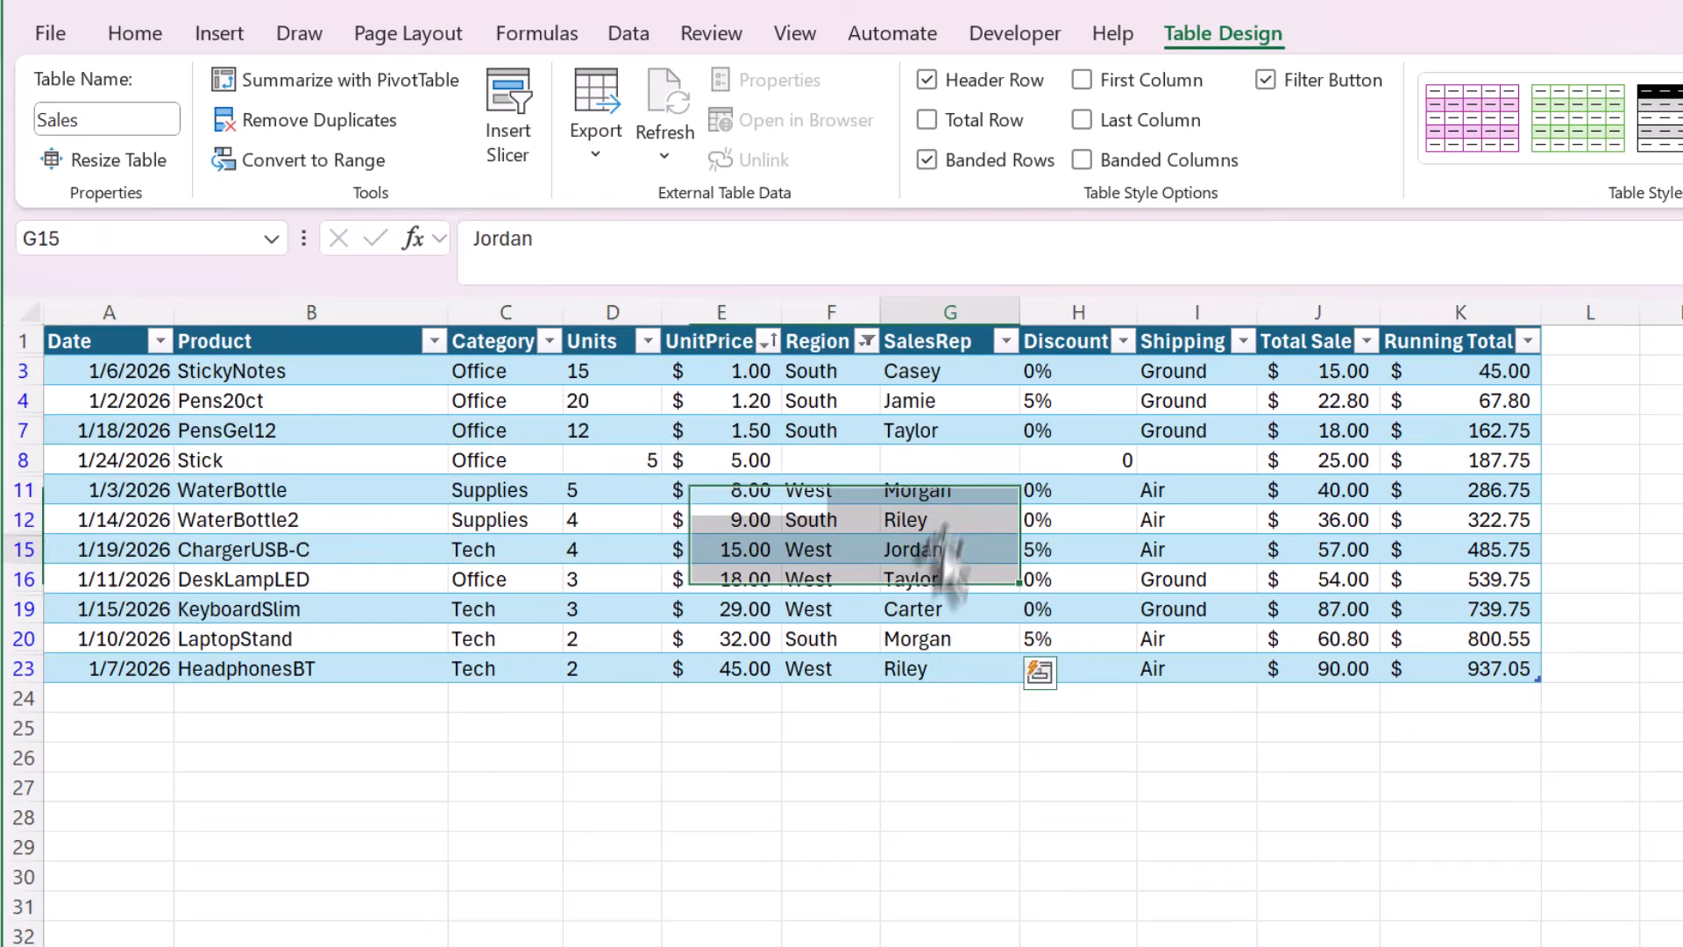
drag(833, 638, 860, 394)
click(855, 369)
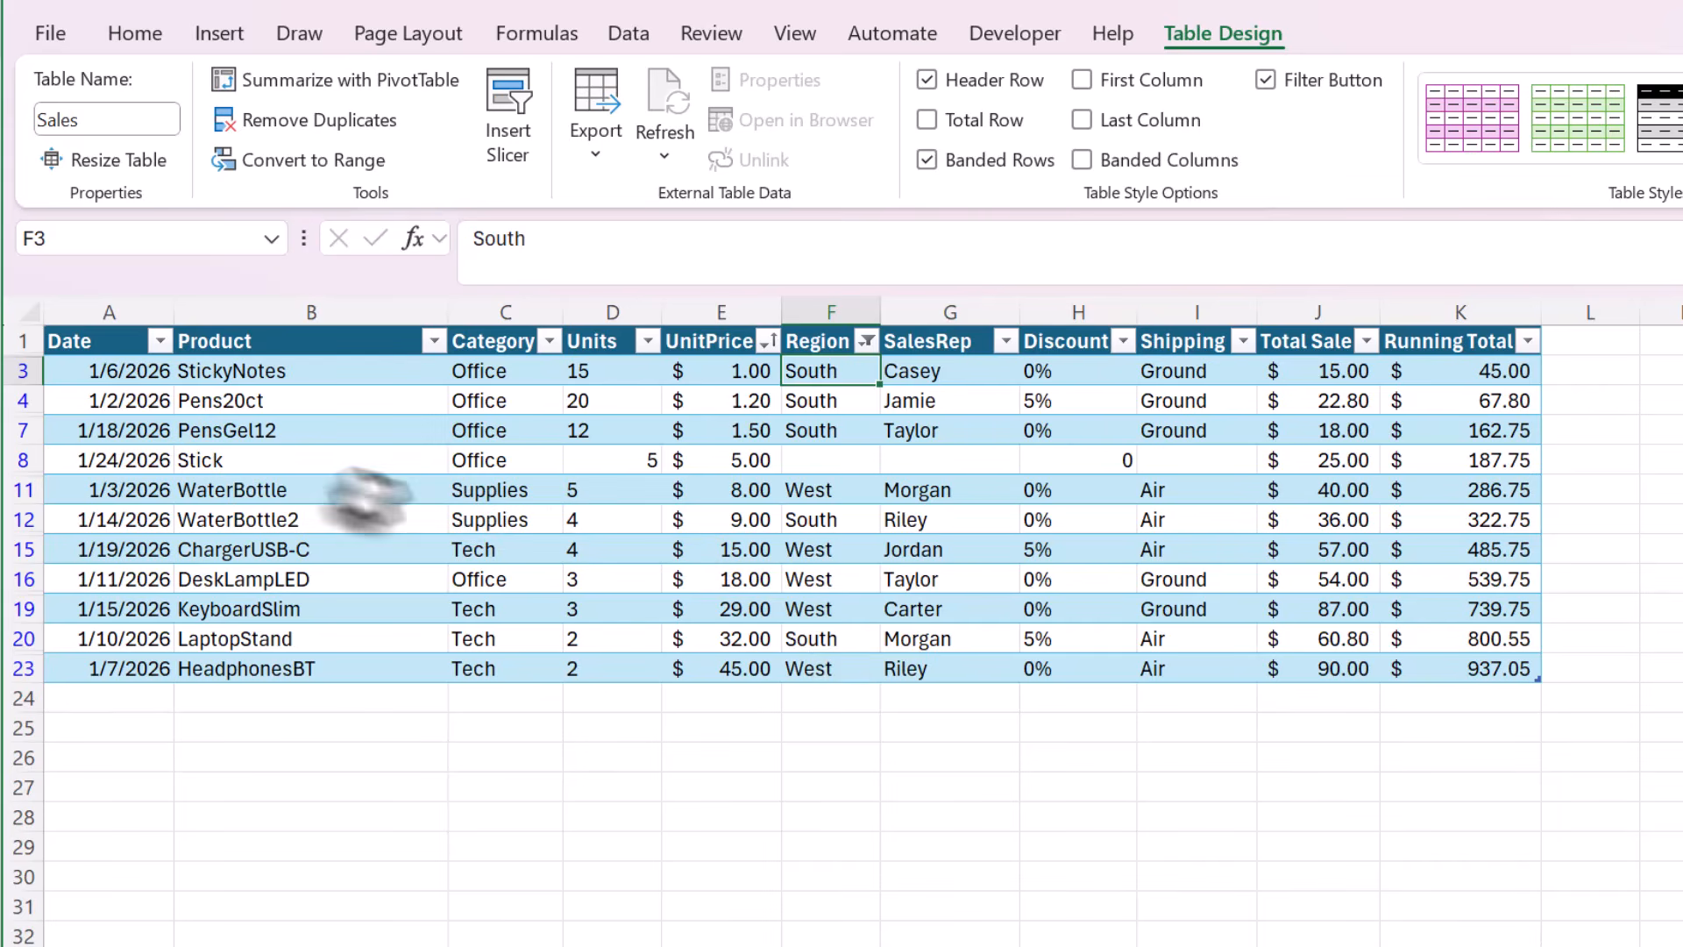
drag(123, 371, 135, 646)
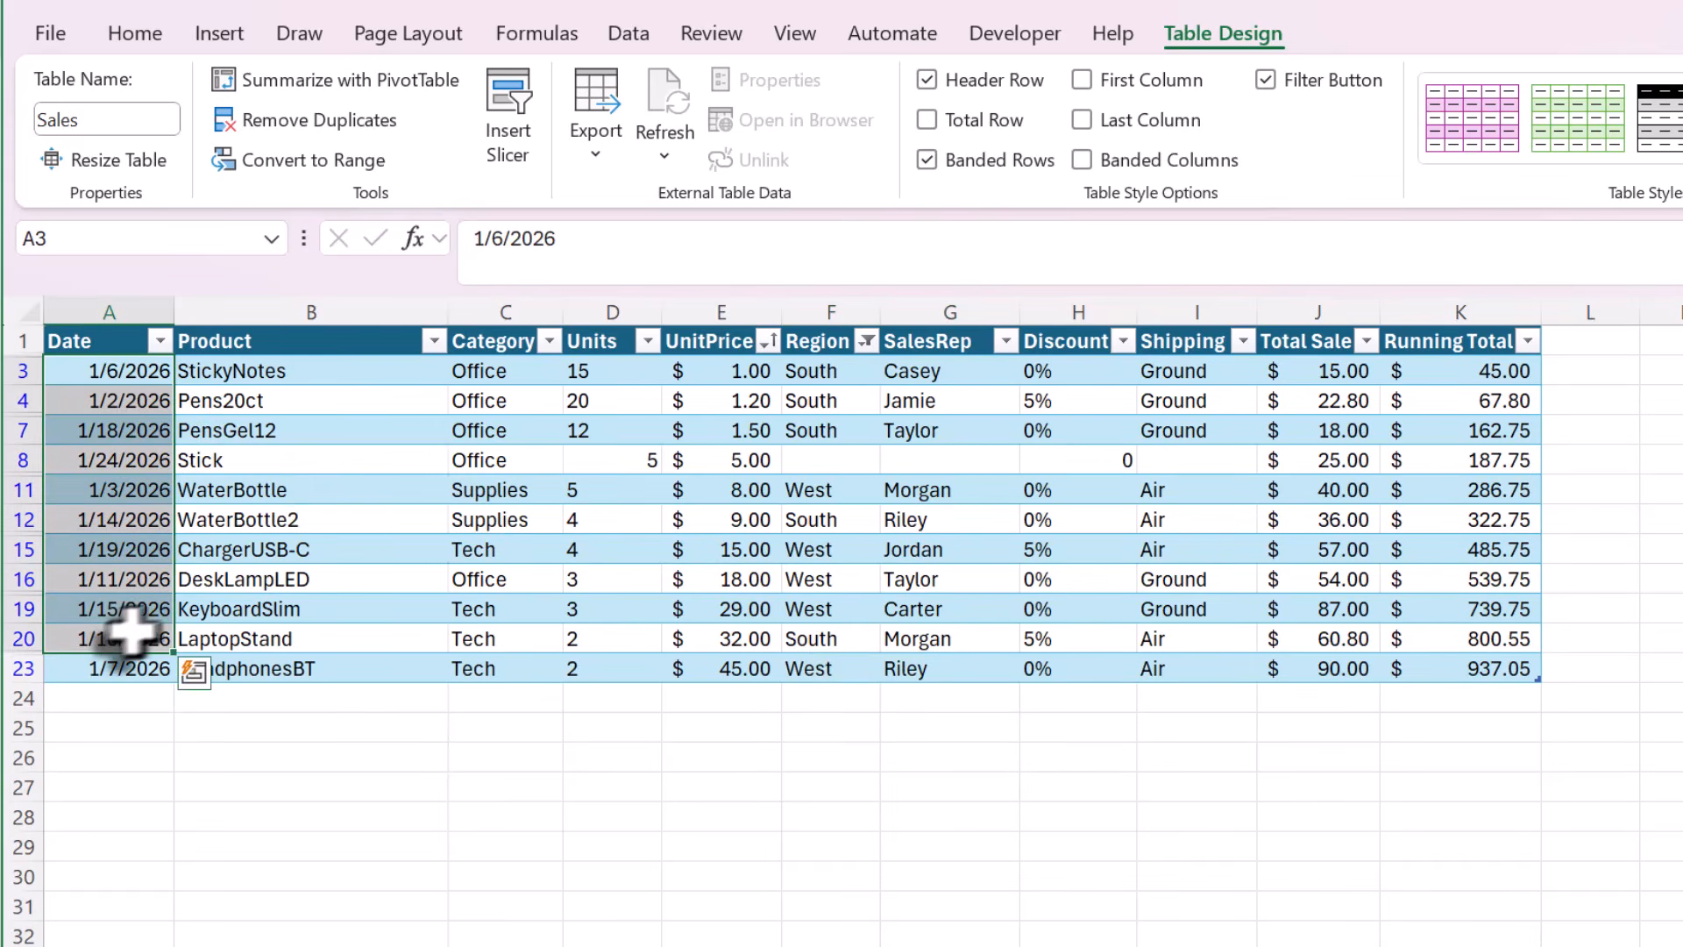
click(436, 574)
click(394, 488)
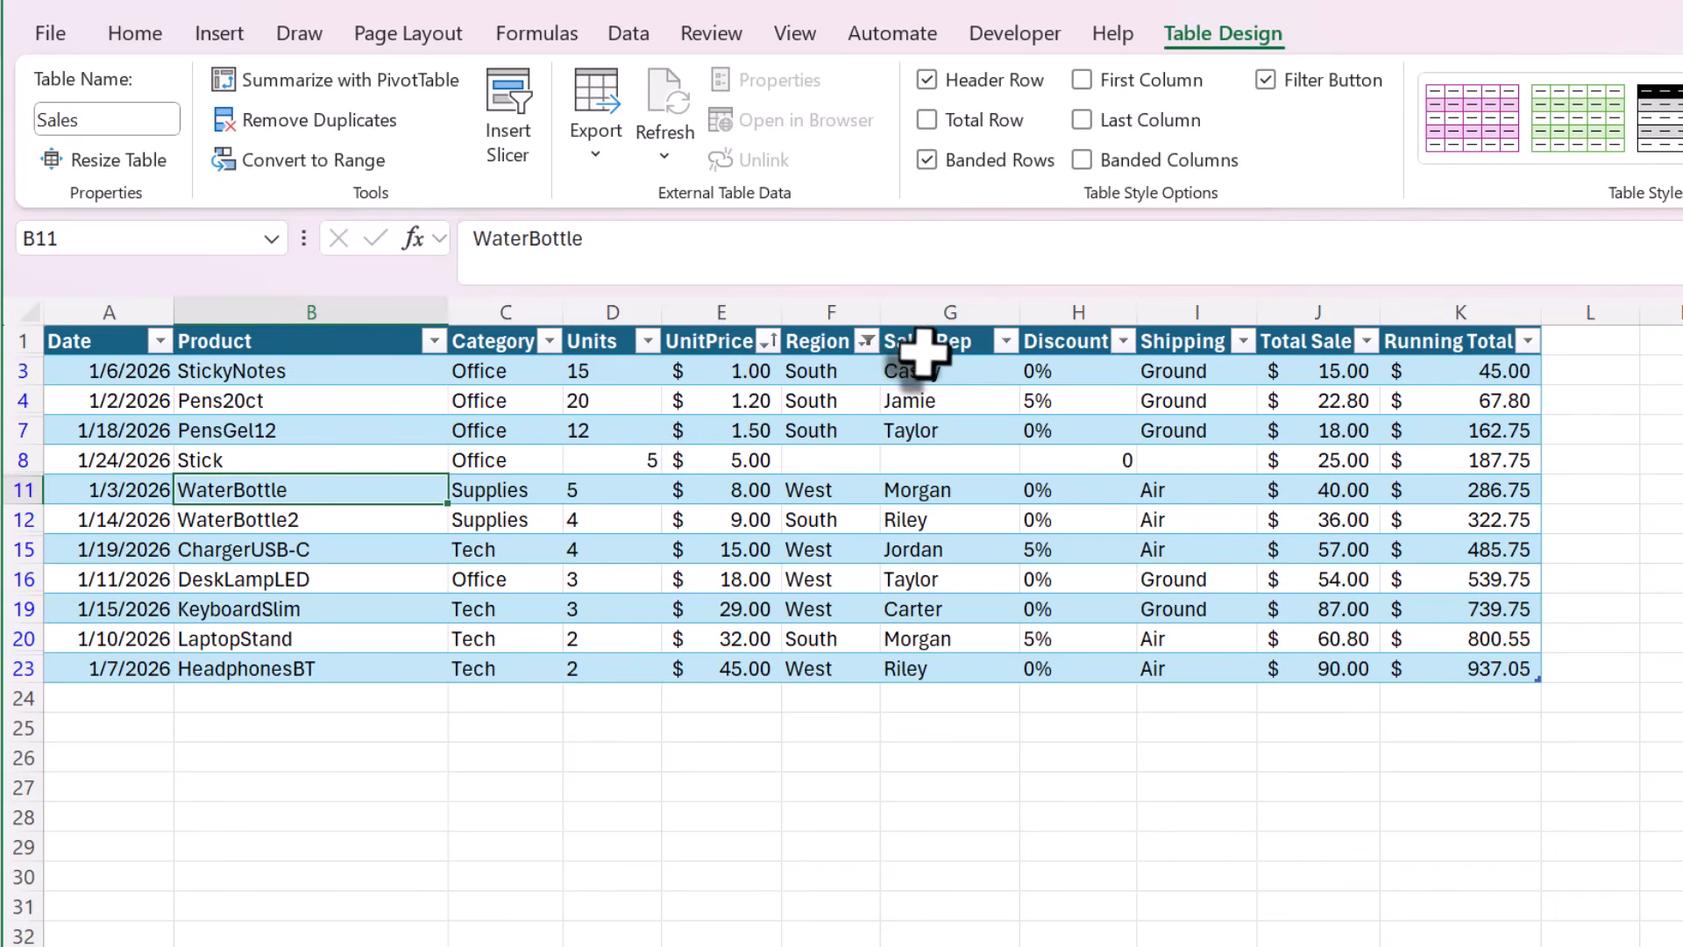
click(957, 341)
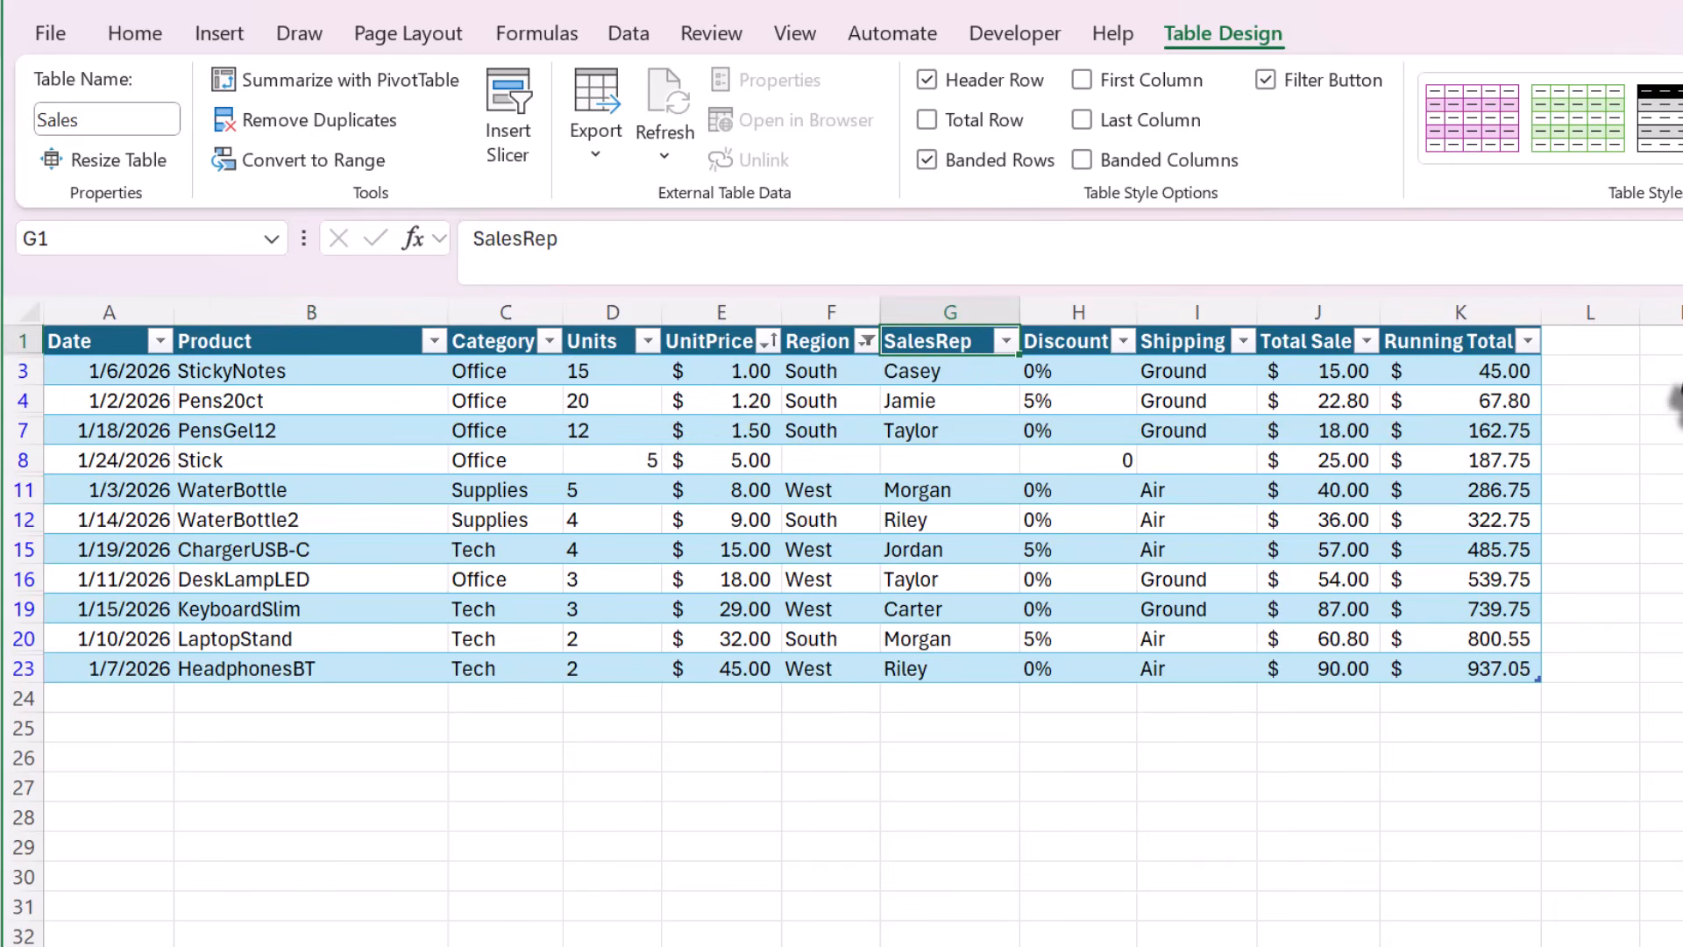
Enter the formula =SUM(Sales[Total Sale]) in cell M3, beside the table, to total the Total Sale column.
click(1661, 371)
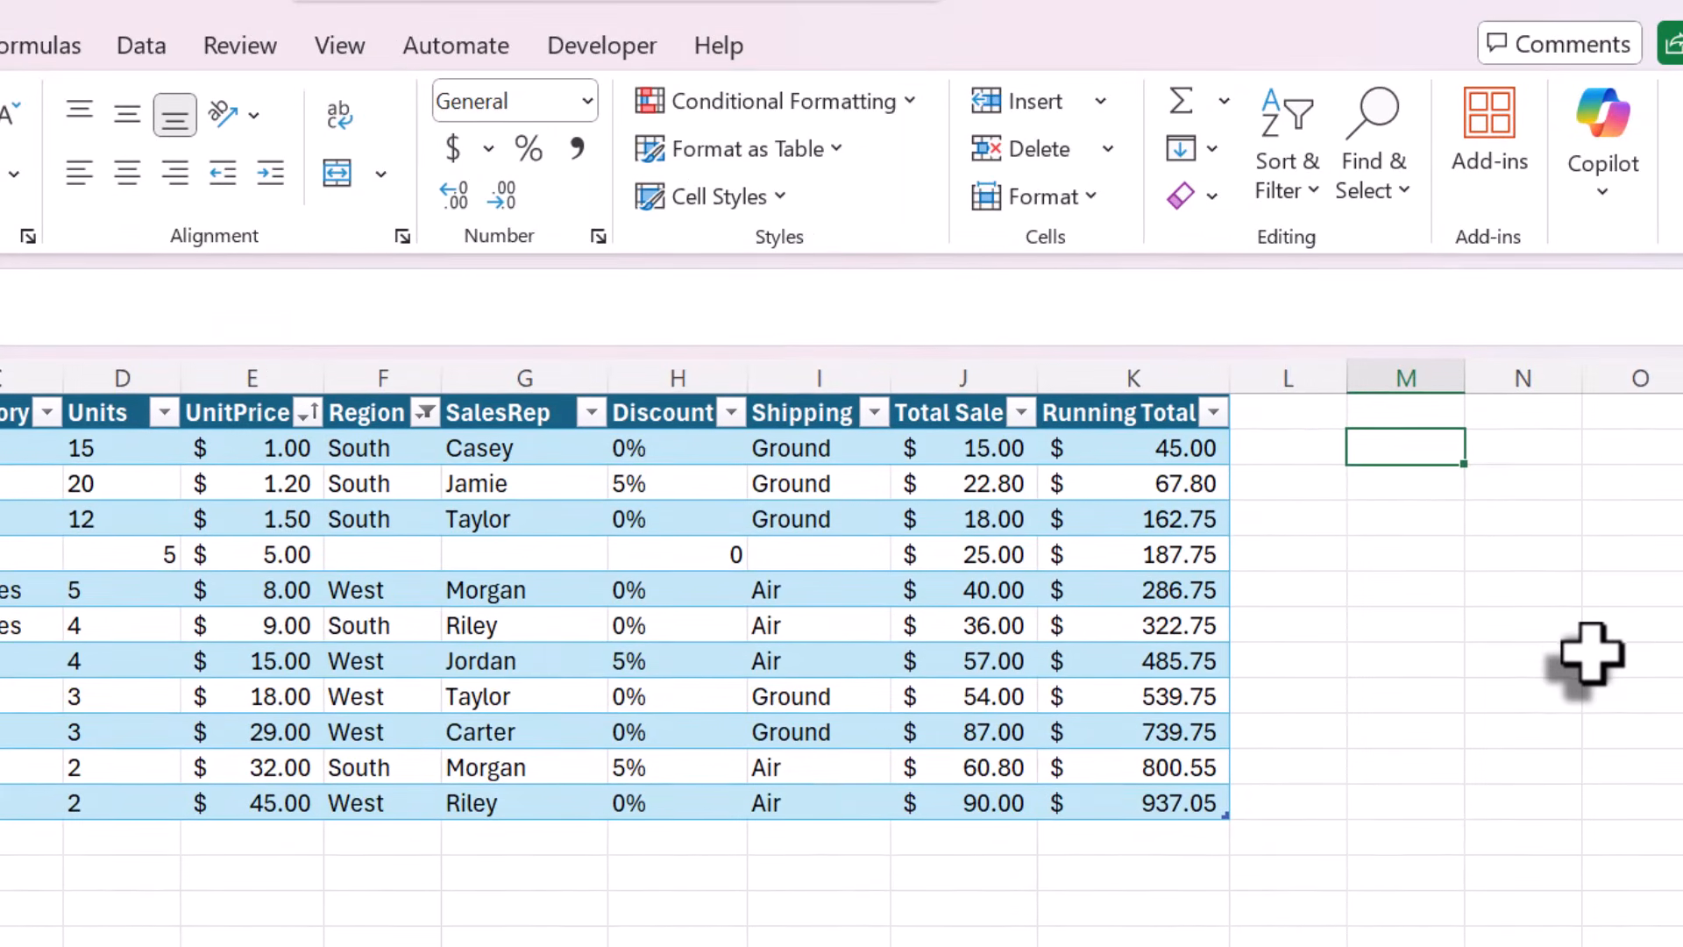
text(=SUM()
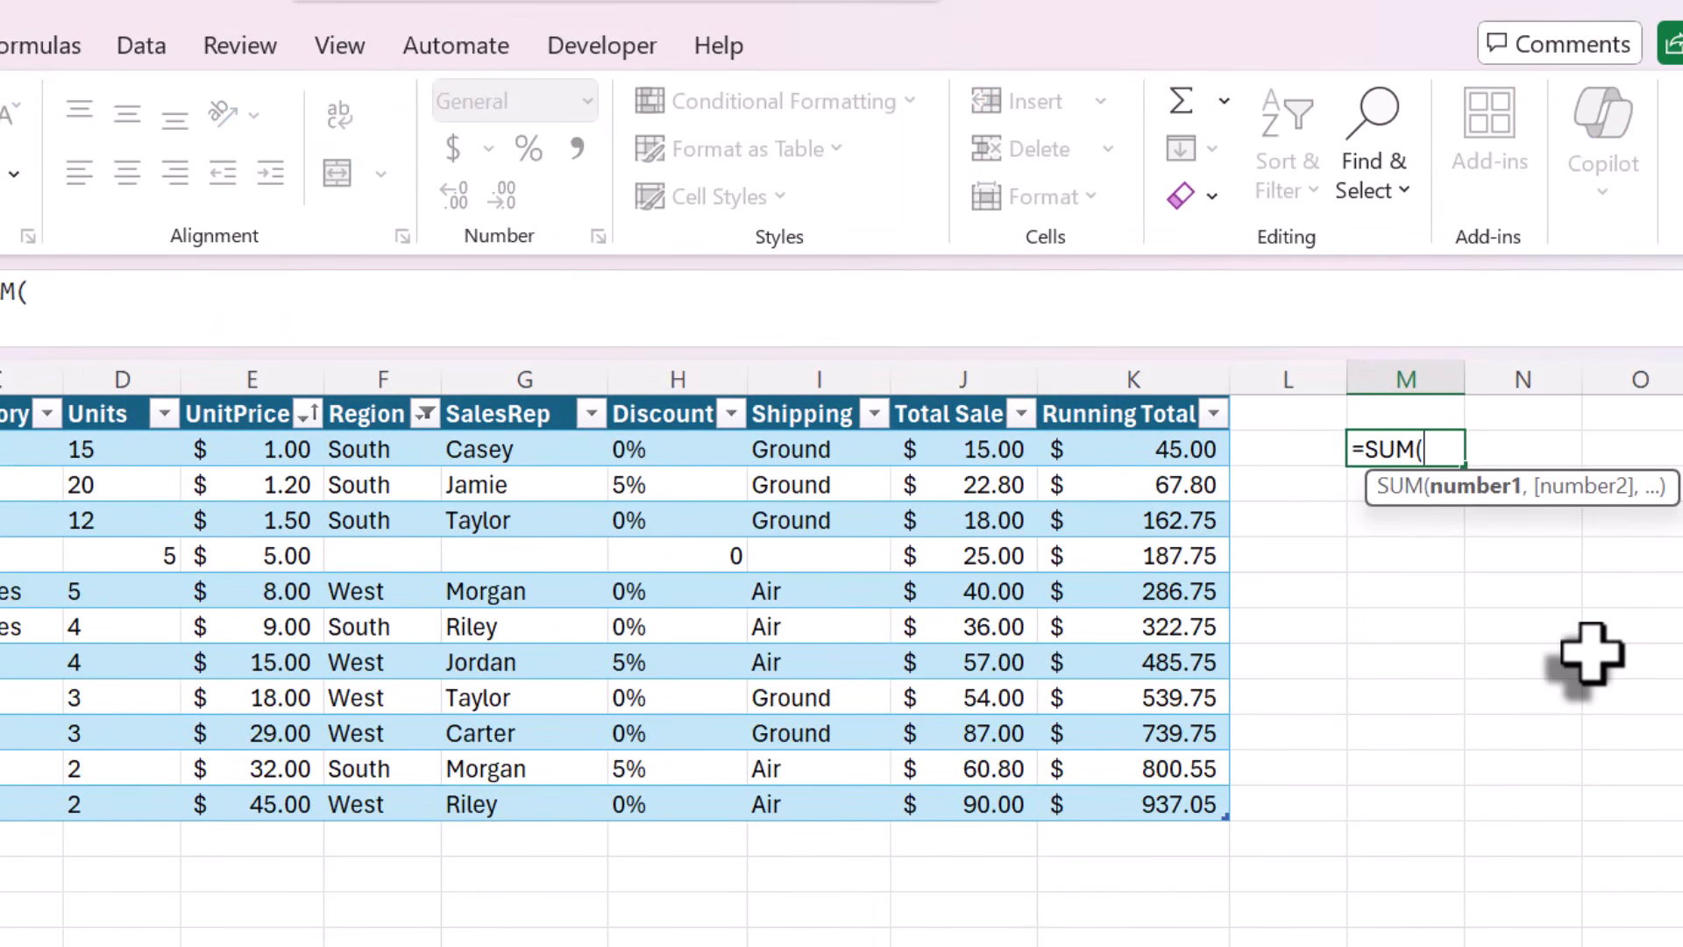
text(Sales)
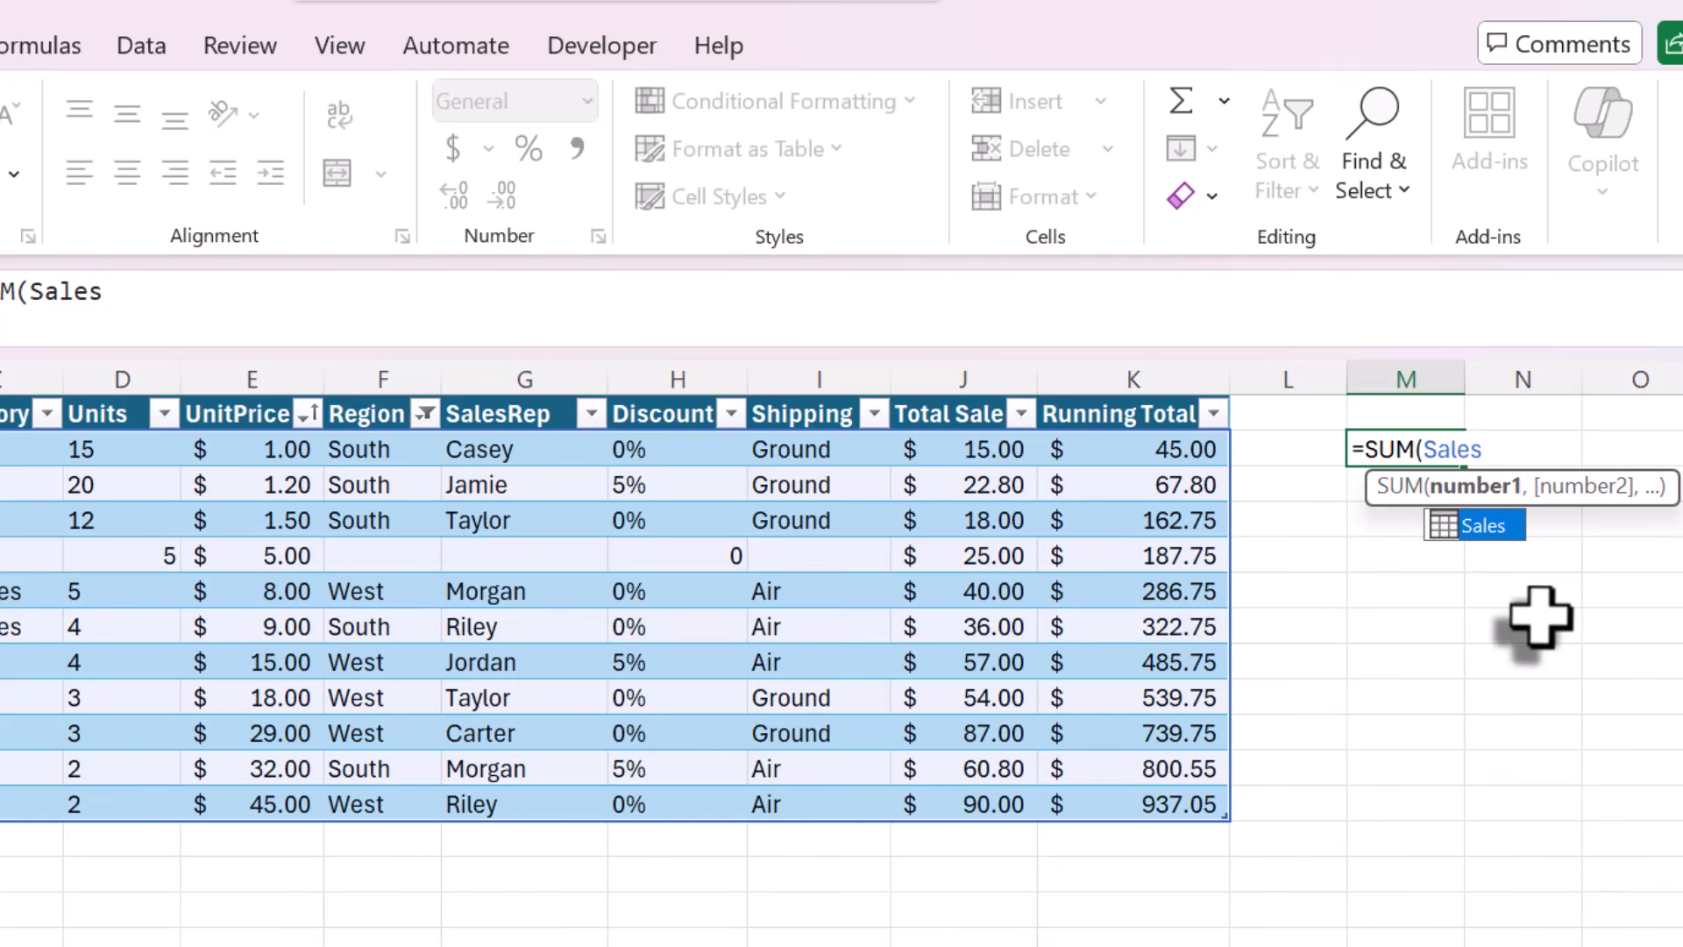
text([)
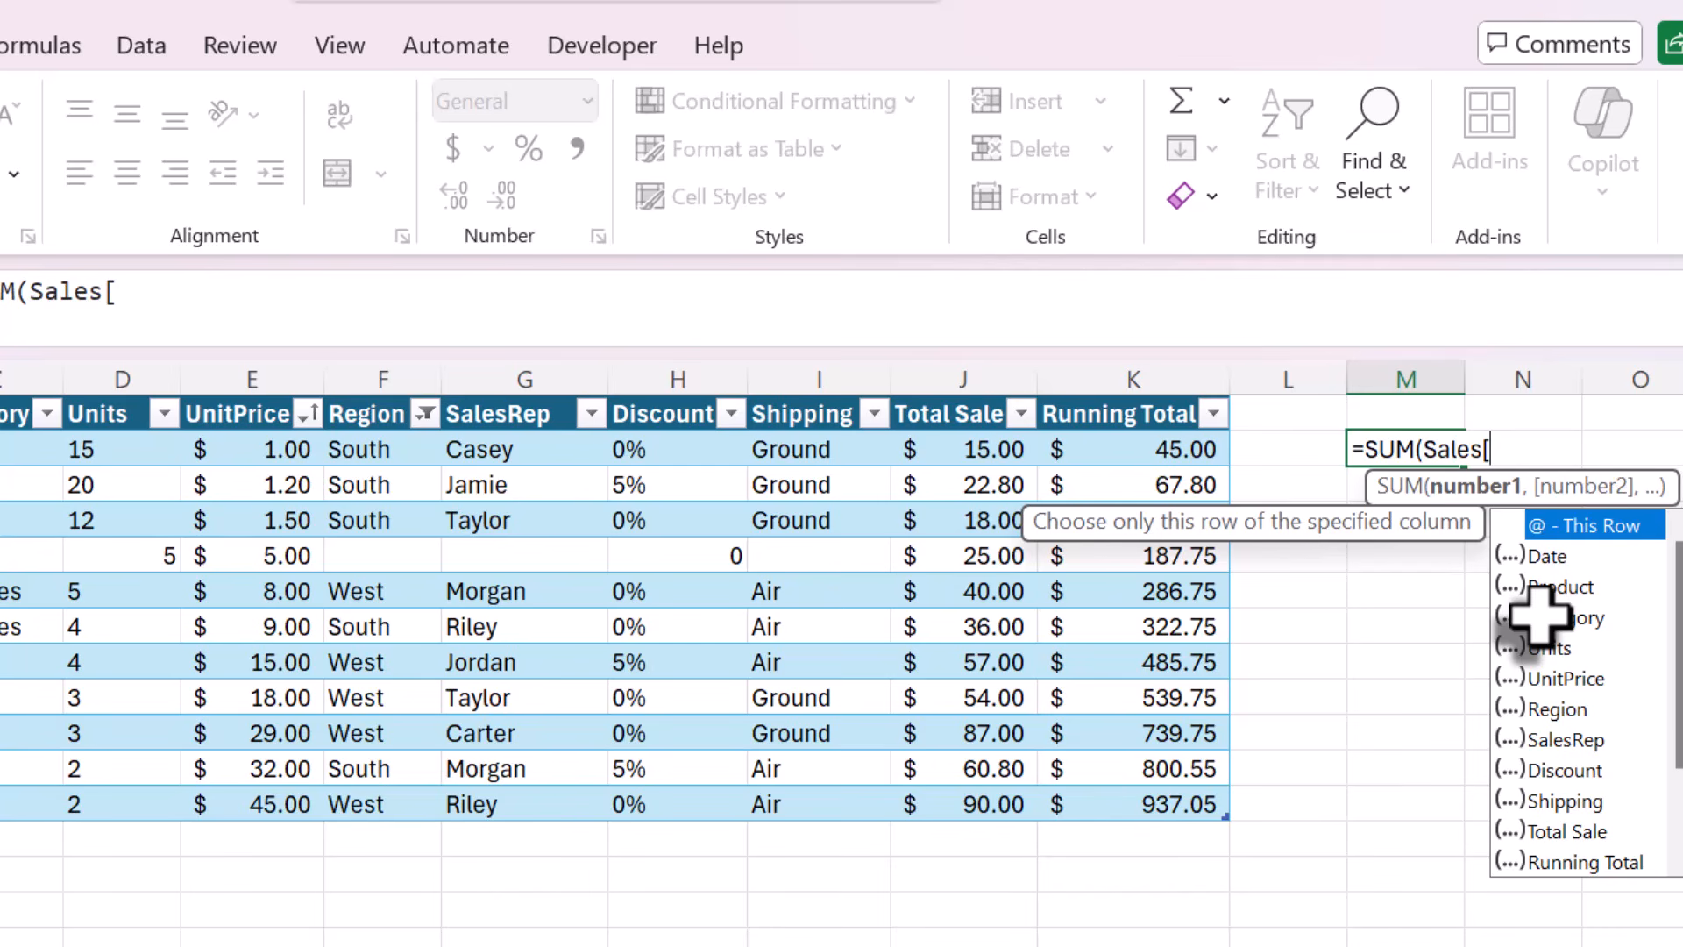
scroll(1620, 701, down, 2)
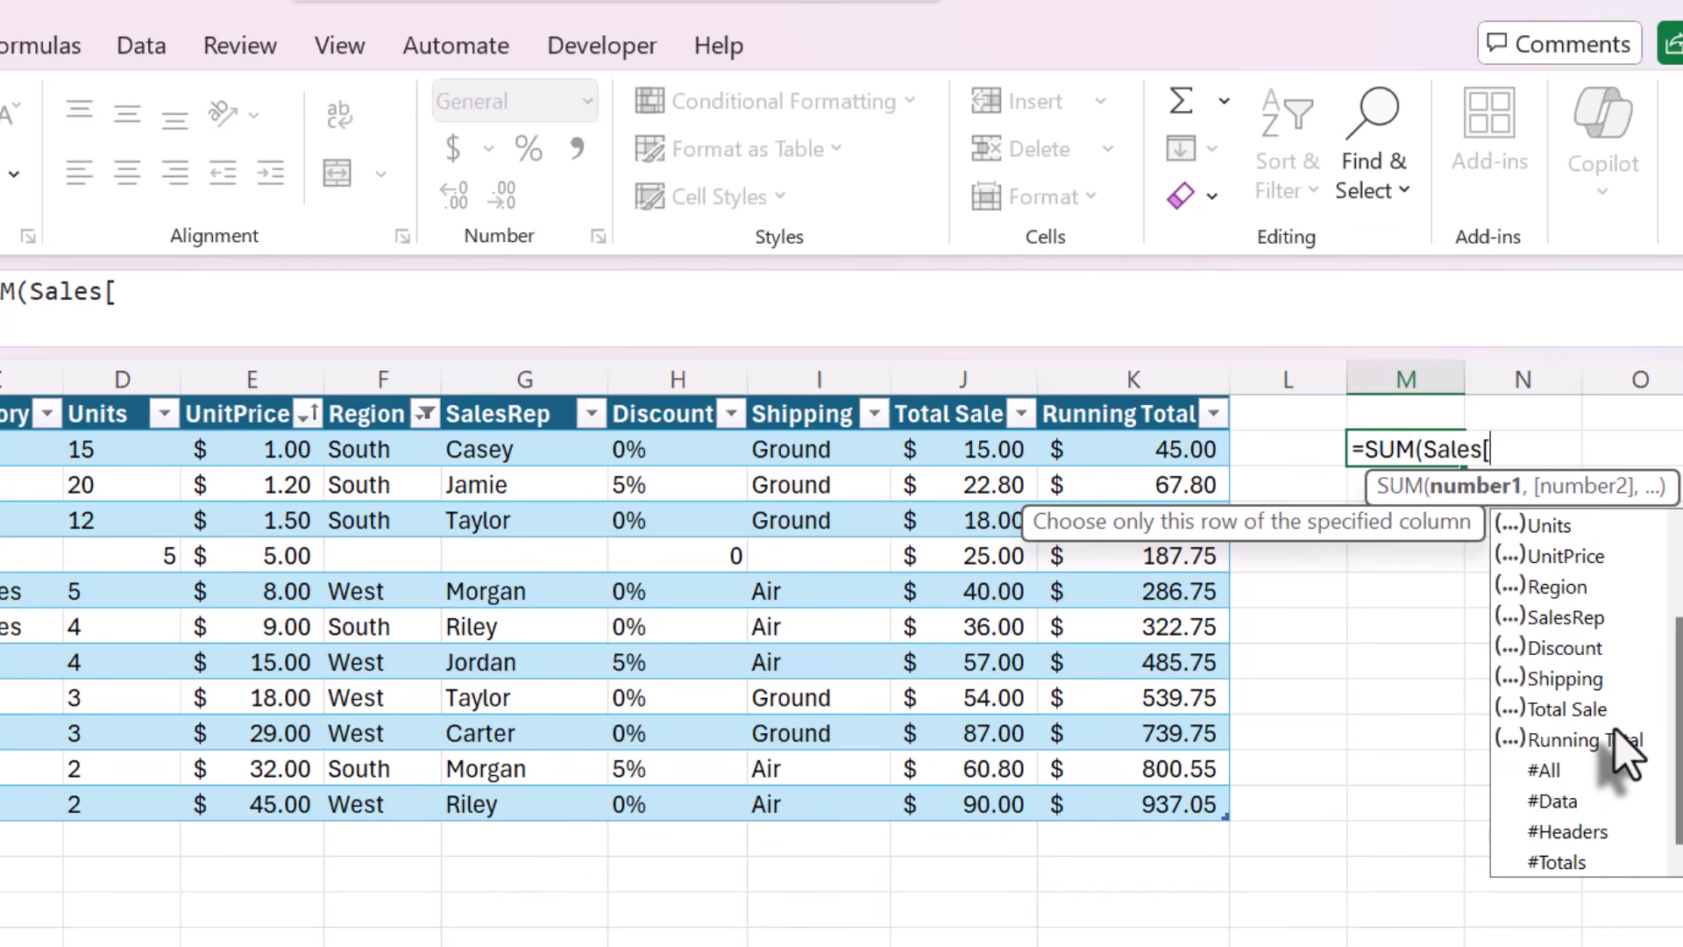
scroll(1620, 724, up, 2)
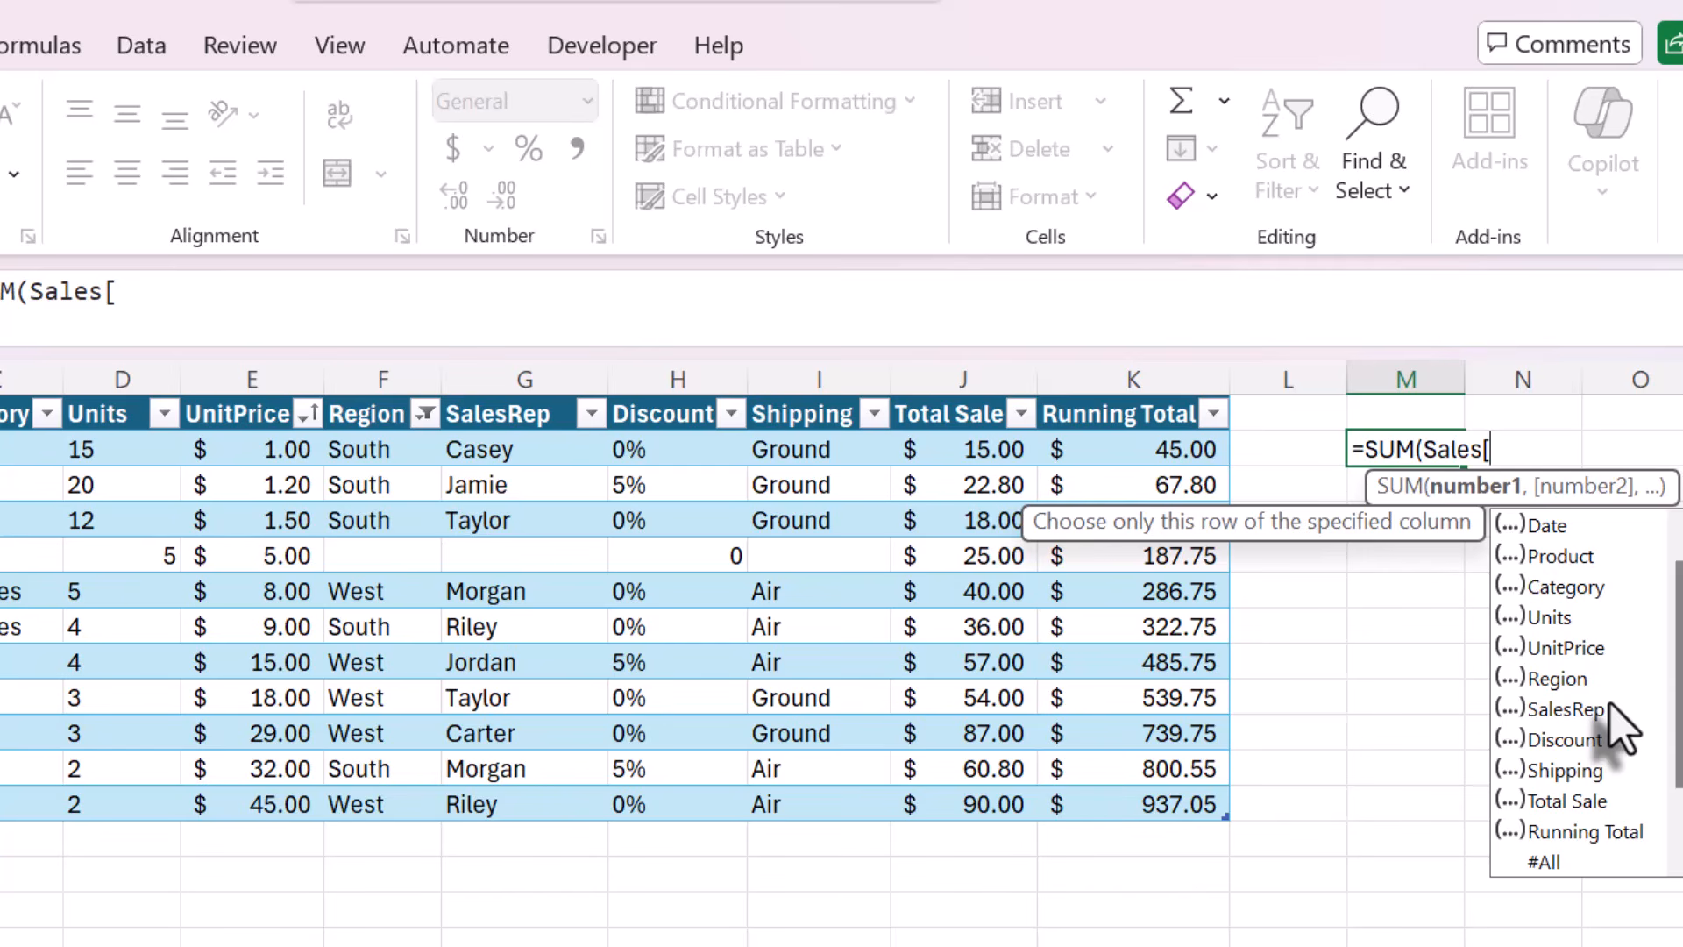
text(Tot)
key(Tab)
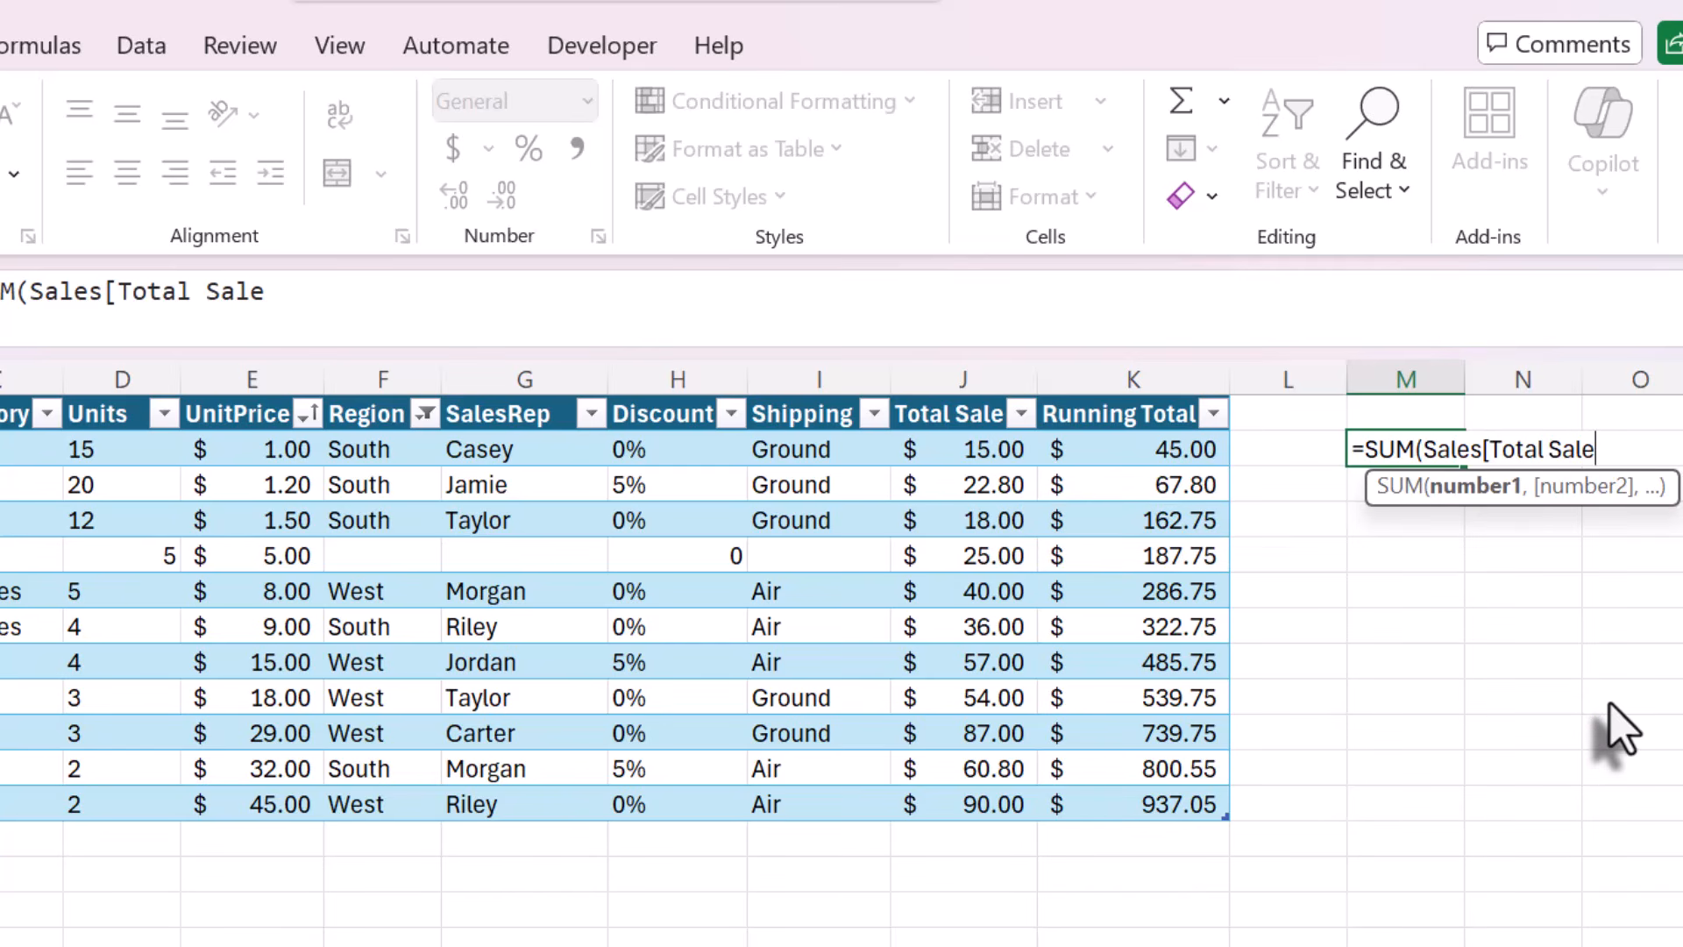
text(]))
key(Return)
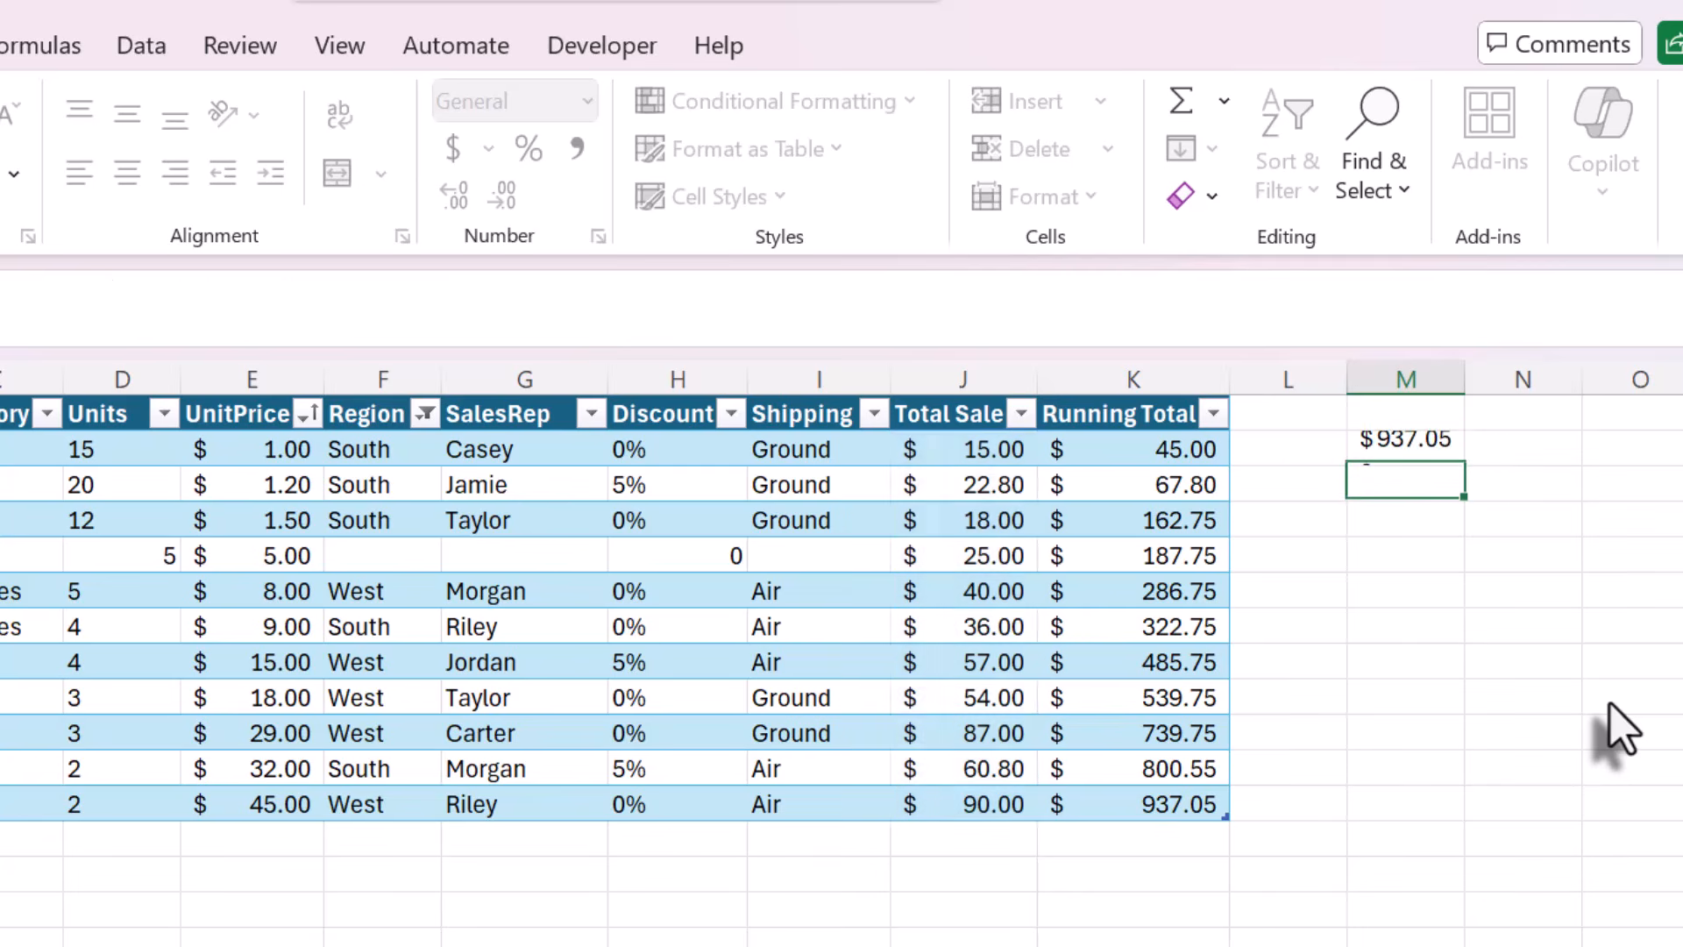
Examine the structured reference in M3's SUM formula and the table column it refers to.
key(Up)
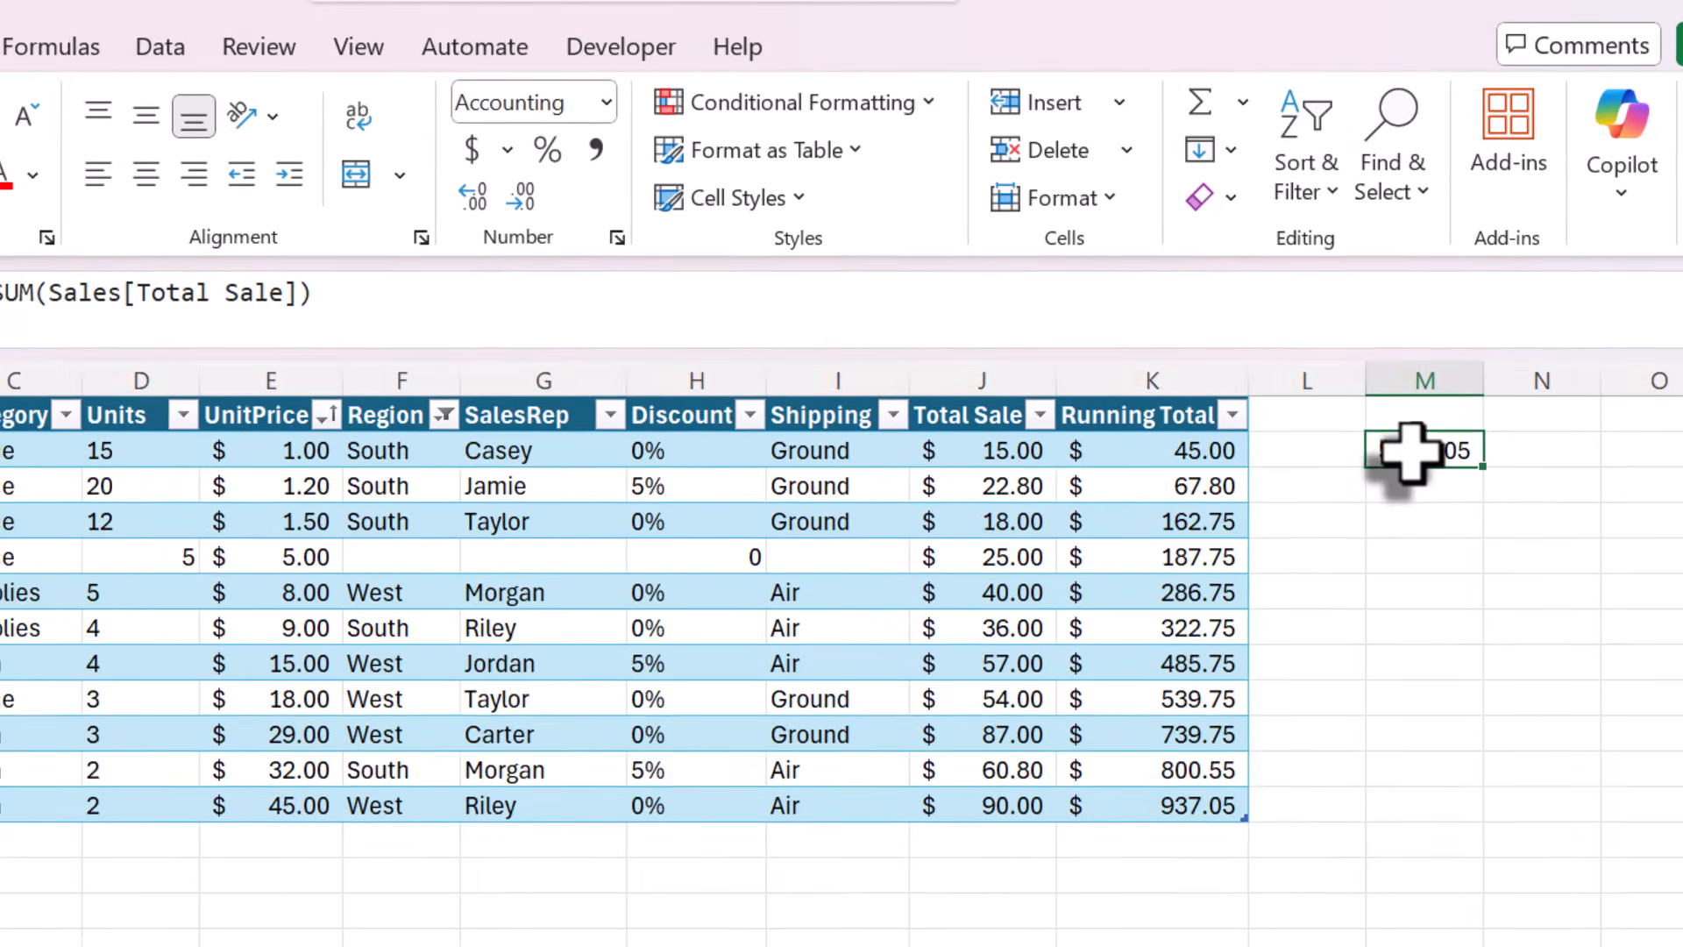
click(373, 294)
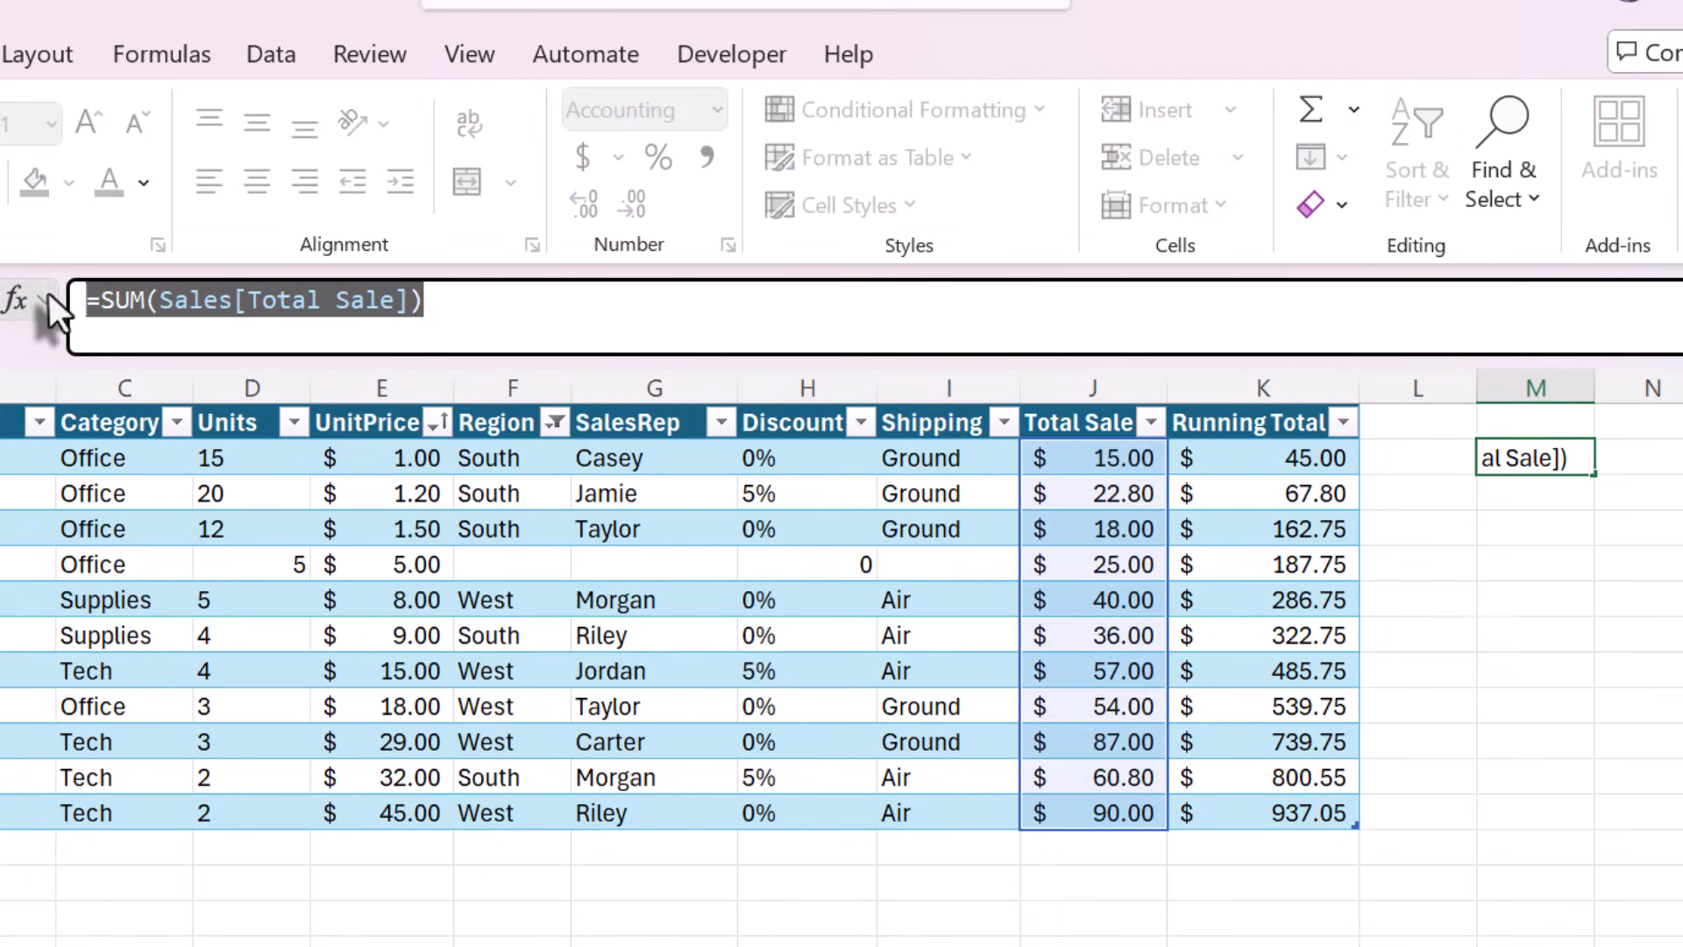
click(18, 299)
click(772, 162)
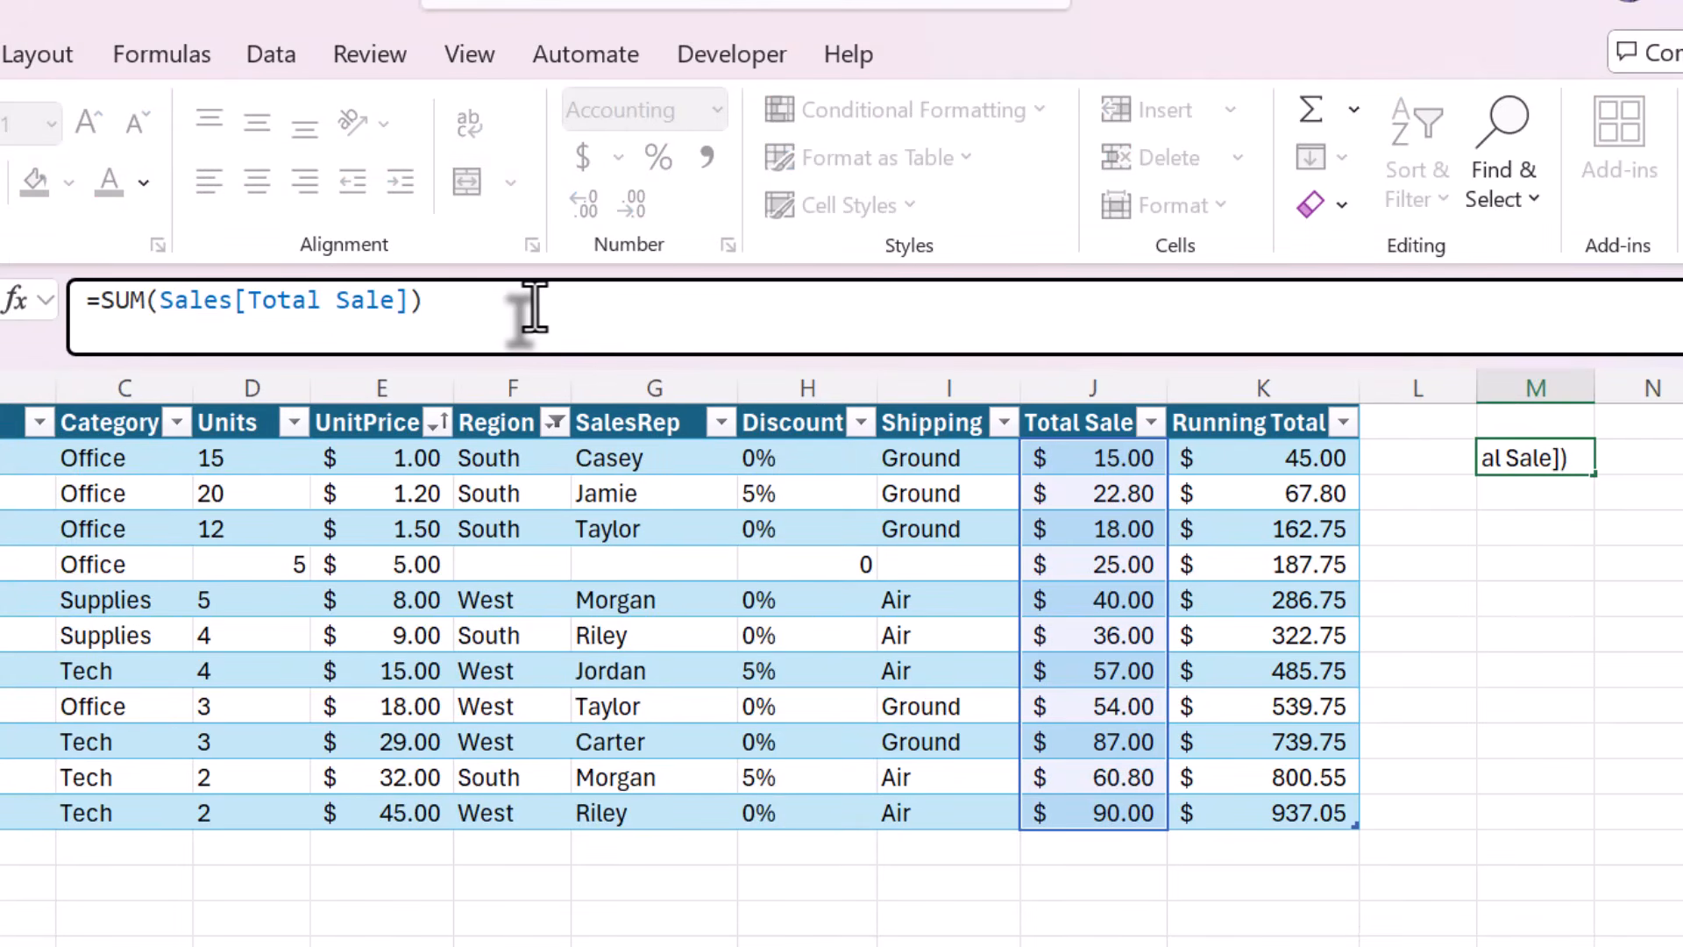
click(1525, 496)
click(1524, 463)
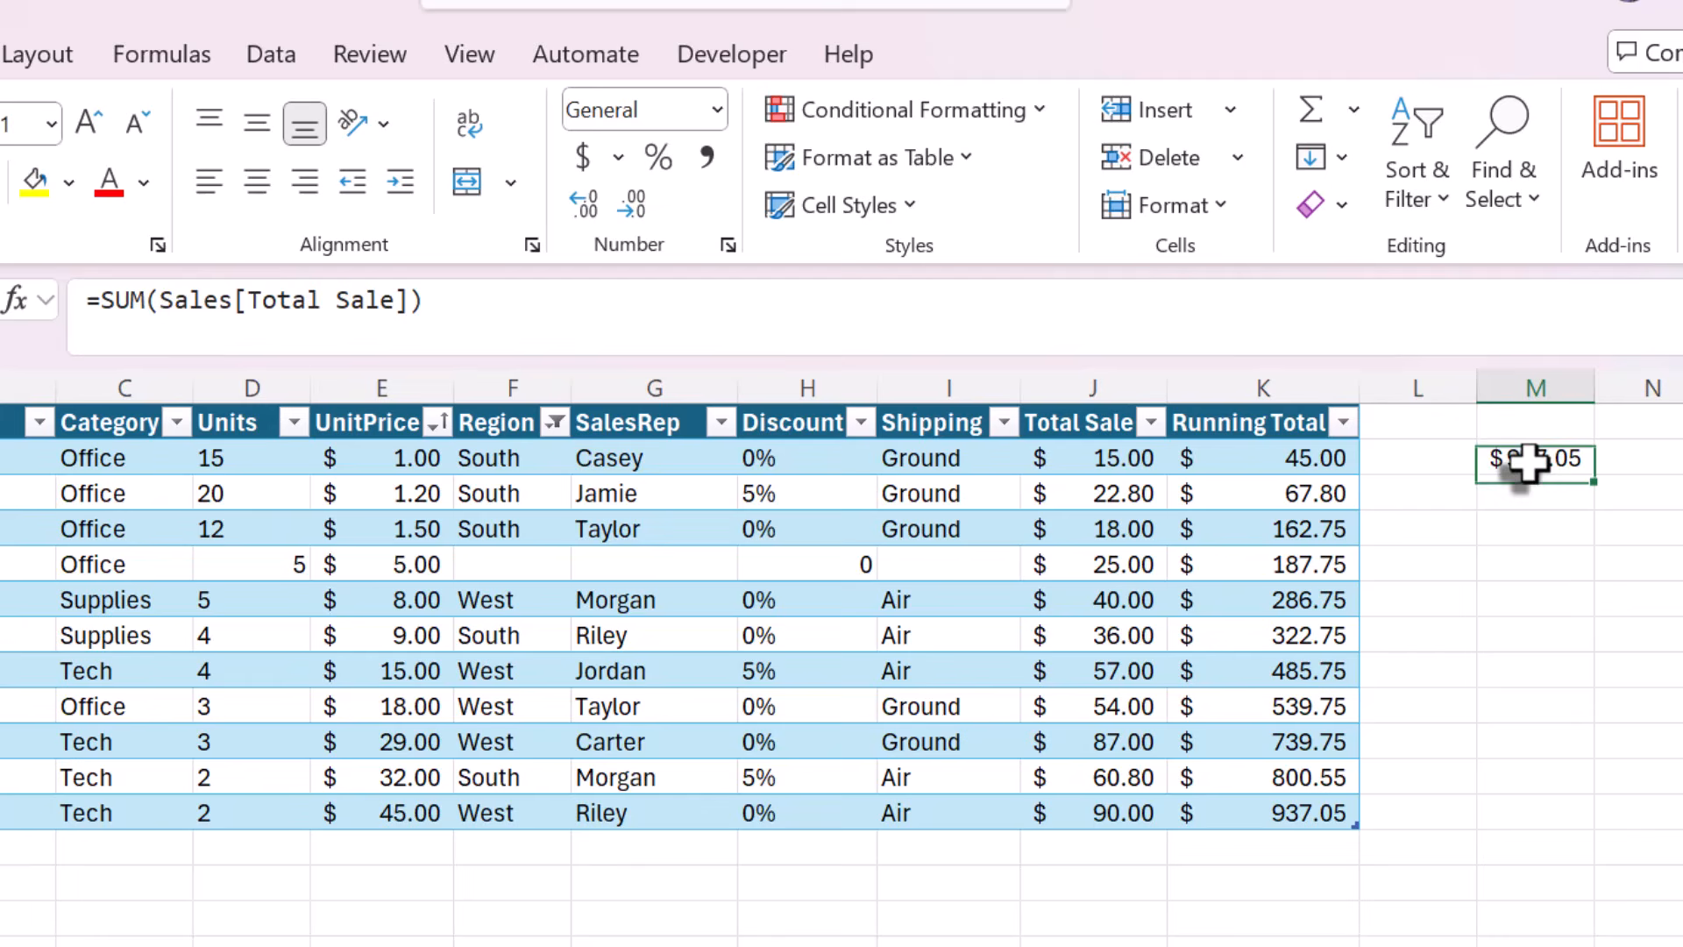
Enter the ordinary range formula =SUM(K3:K20) in cell M4, covering Running Total cells.
click(1548, 501)
text(=SU)
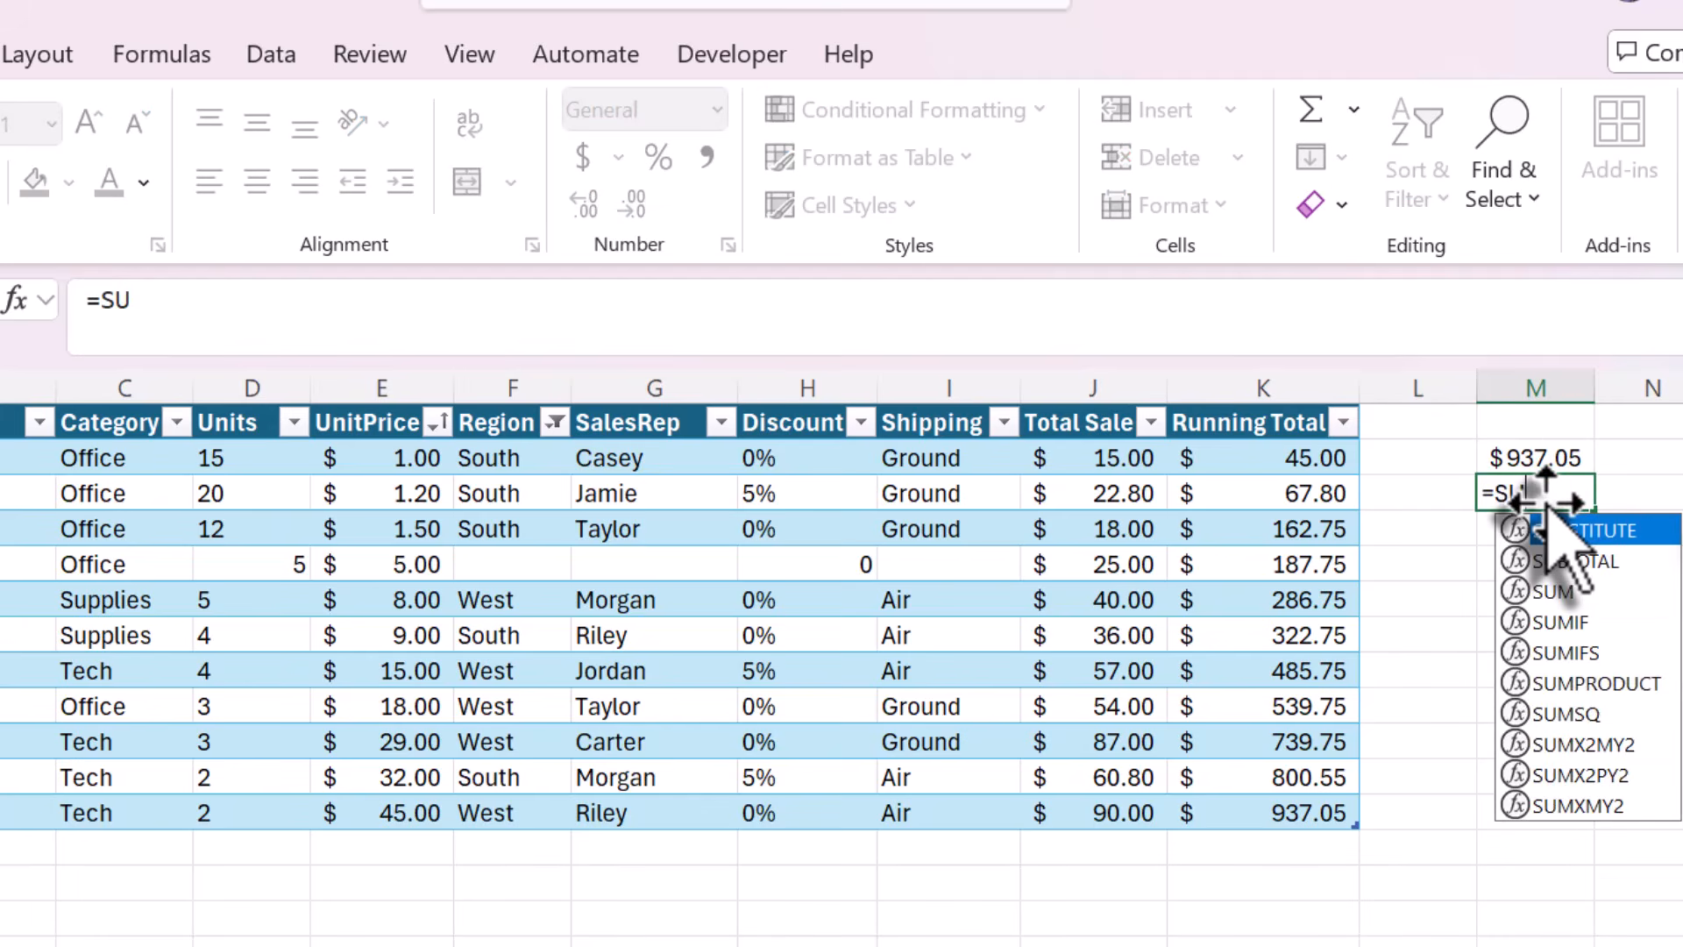
text(M()
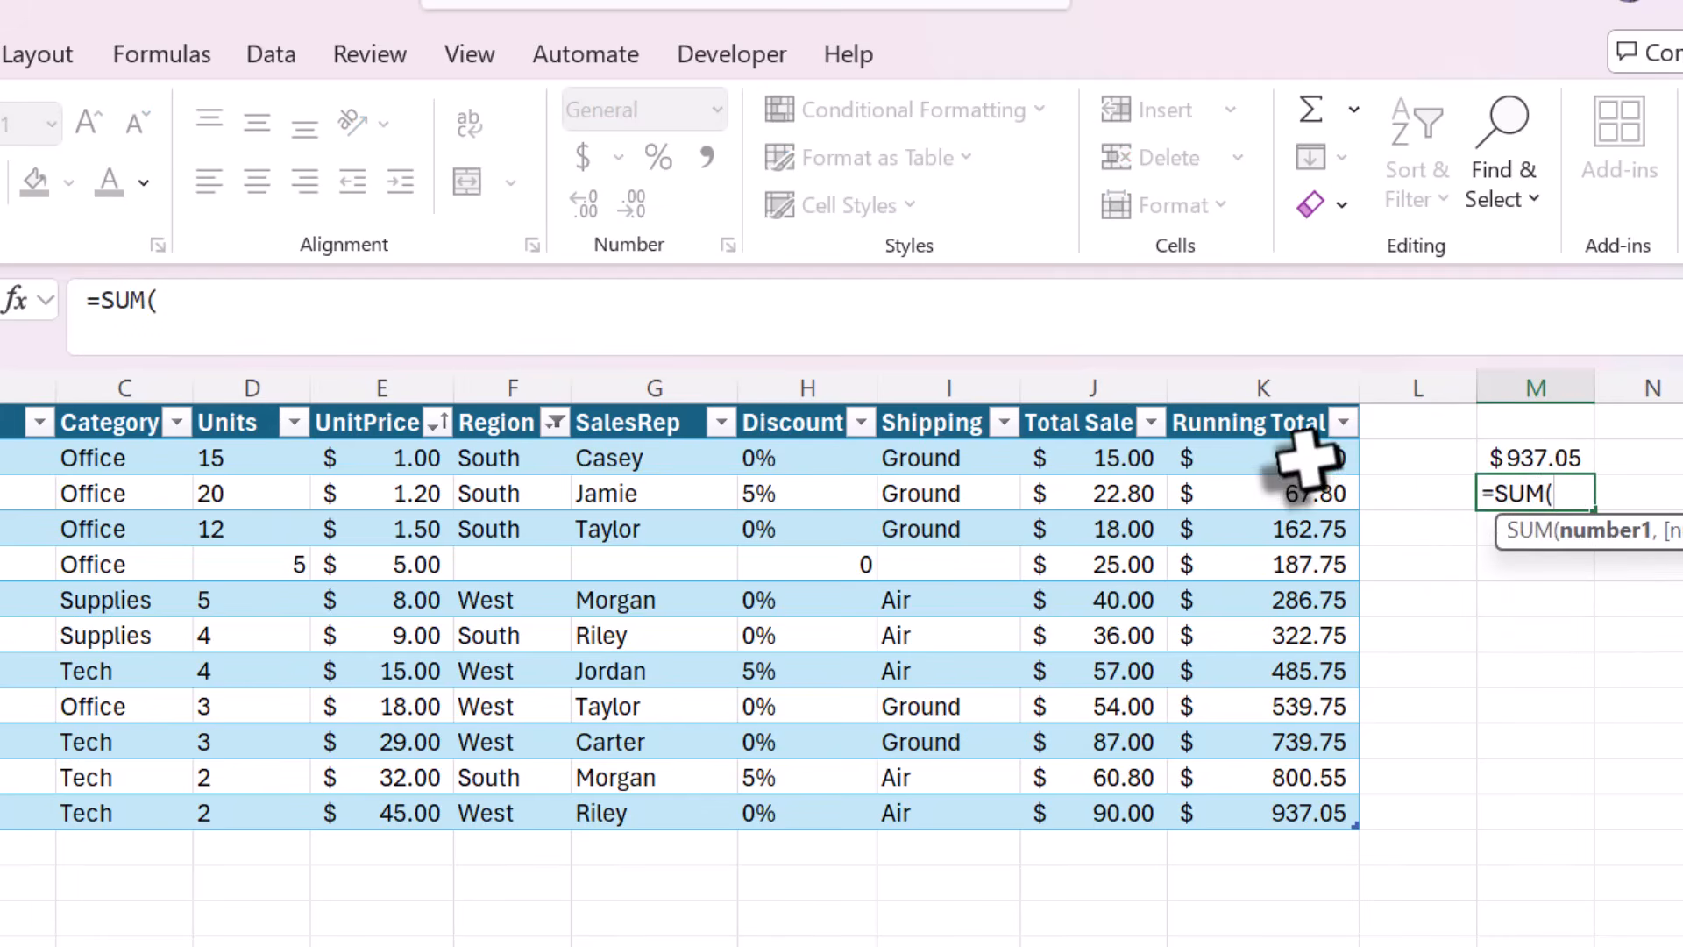
drag(1307, 459, 1290, 788)
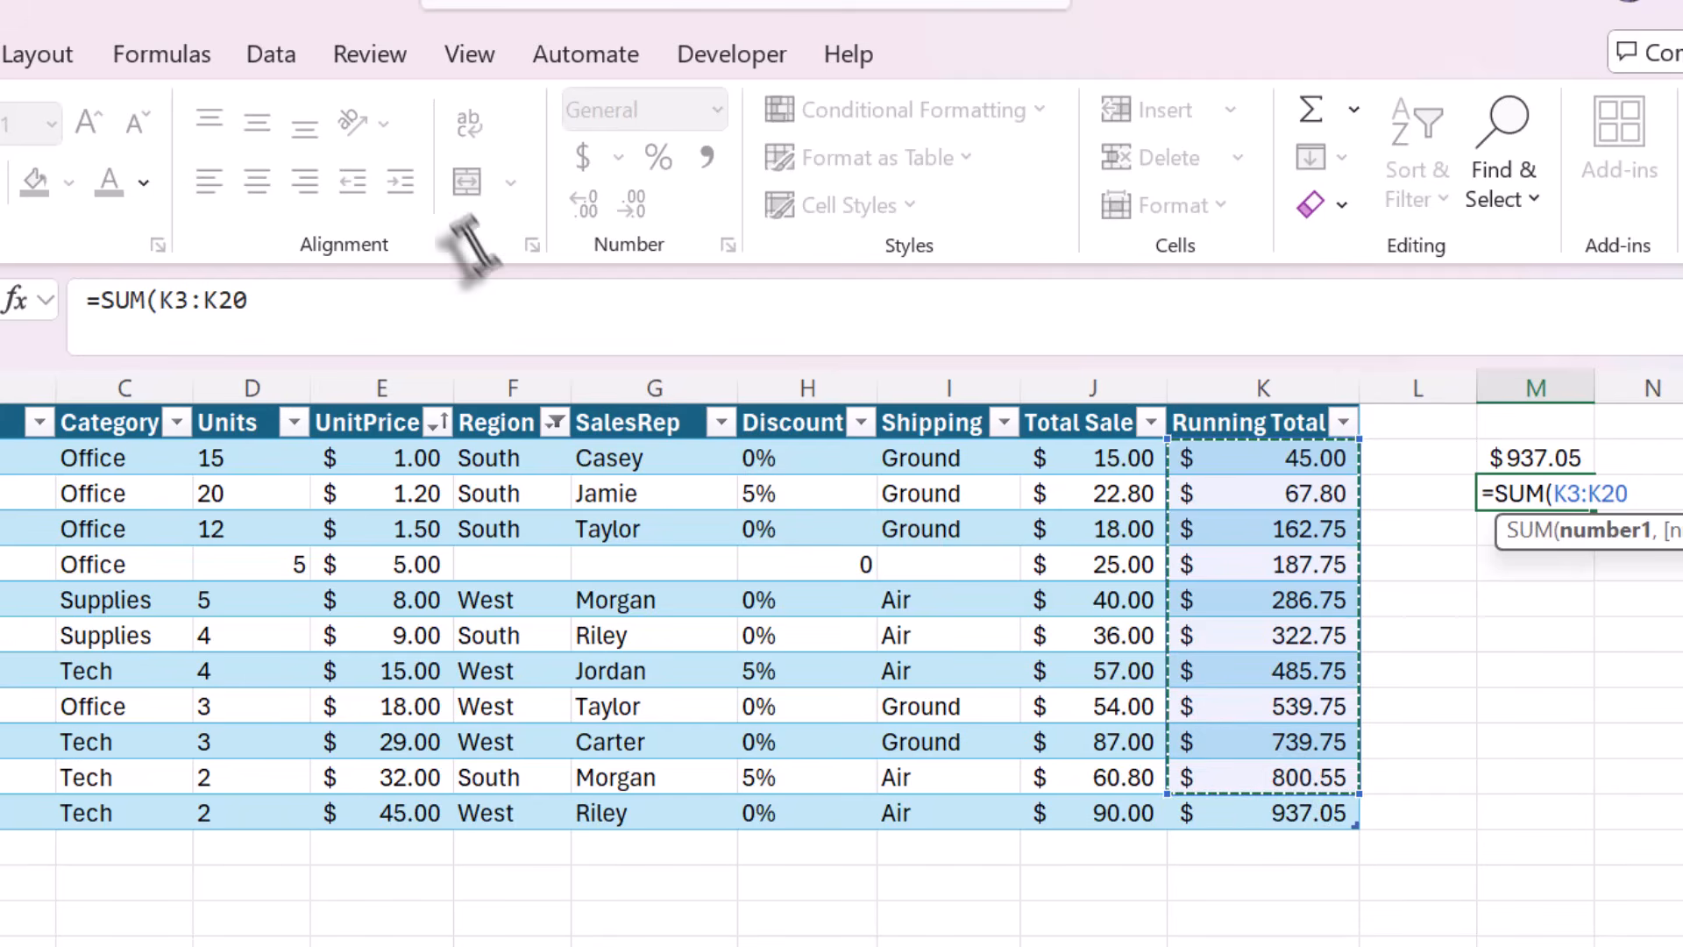
click(309, 307)
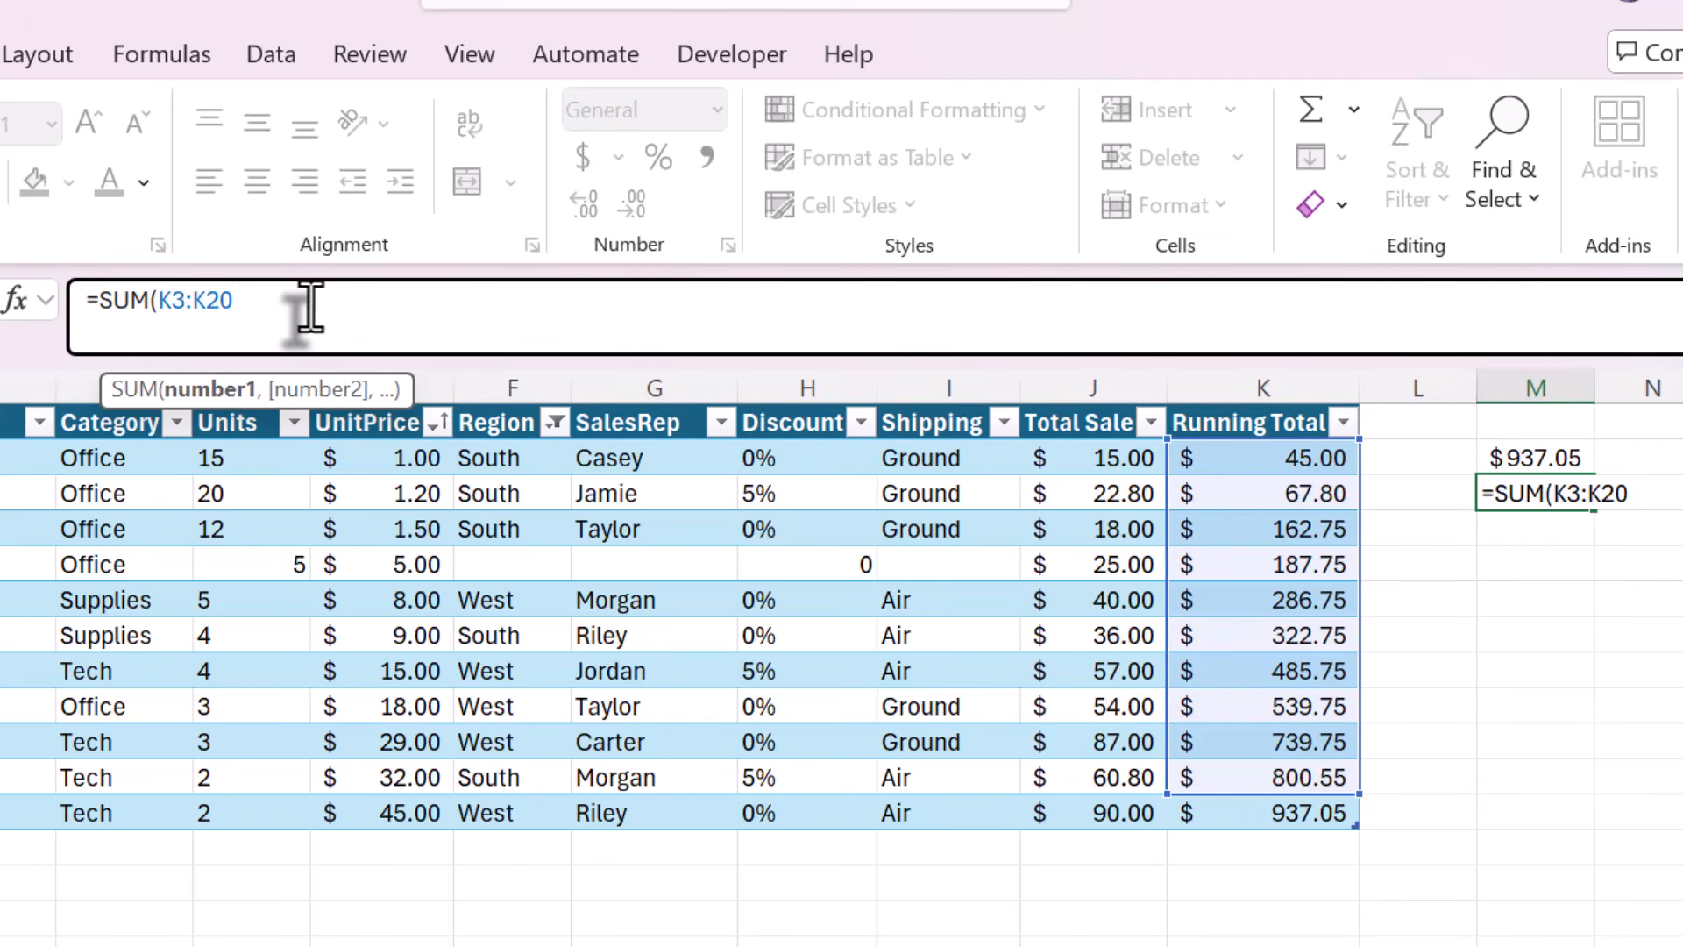
key(Return)
Compare the cell-range formula in M4 with the structured table reference in M3.
key(Up)
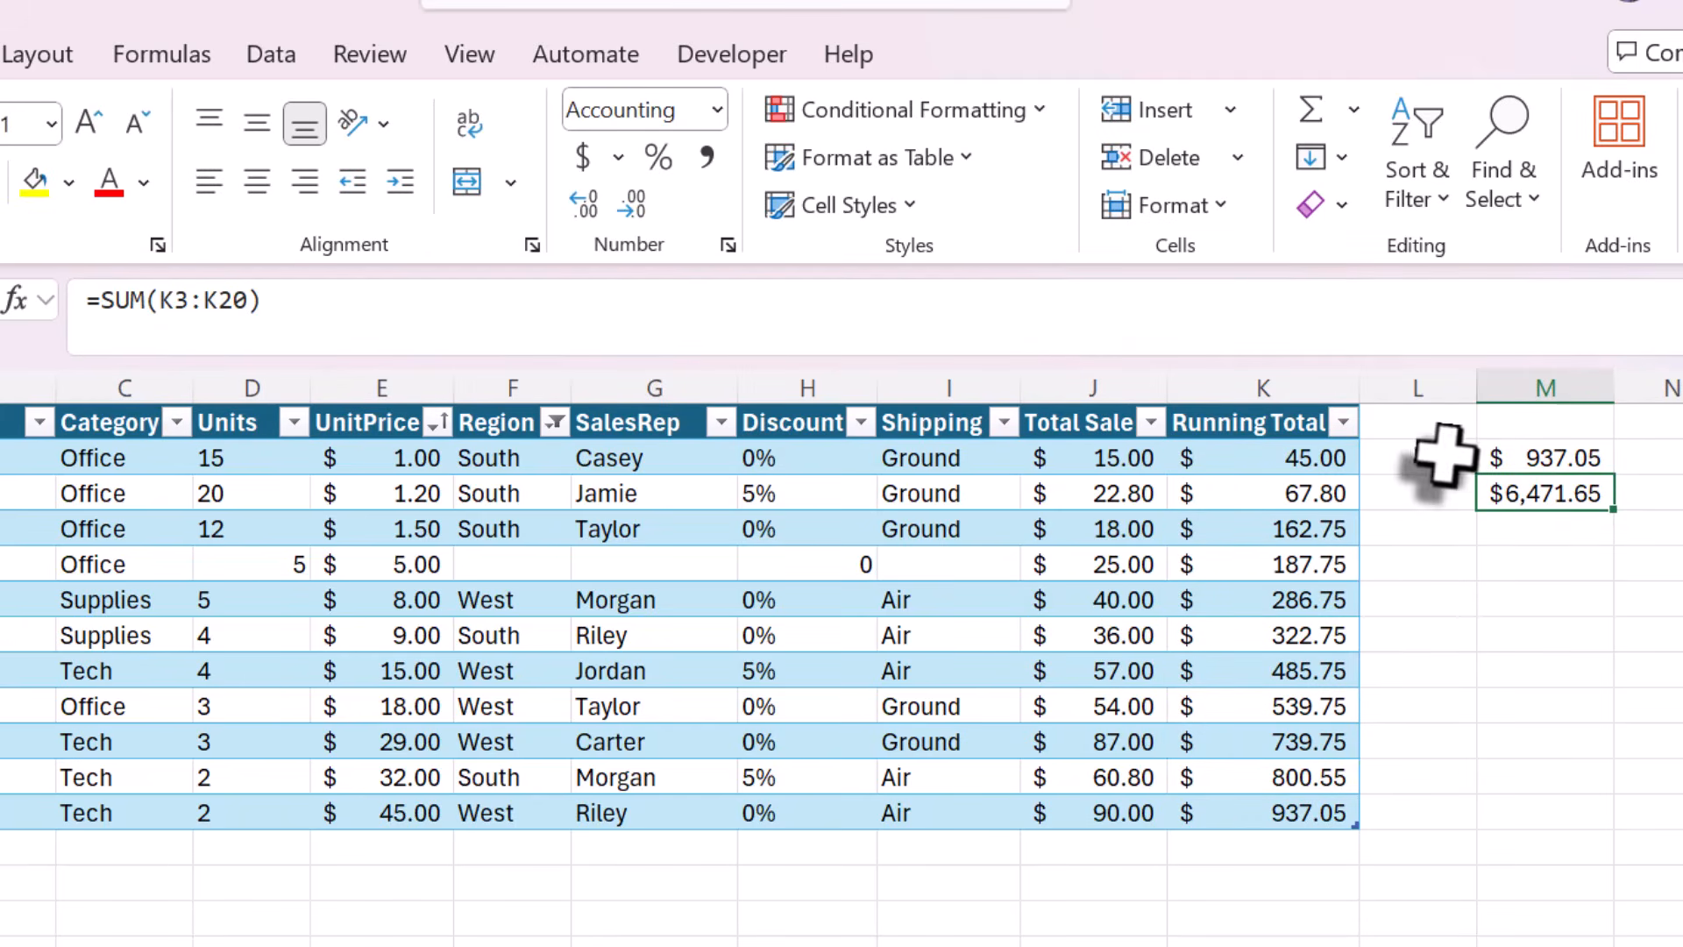
click(1157, 319)
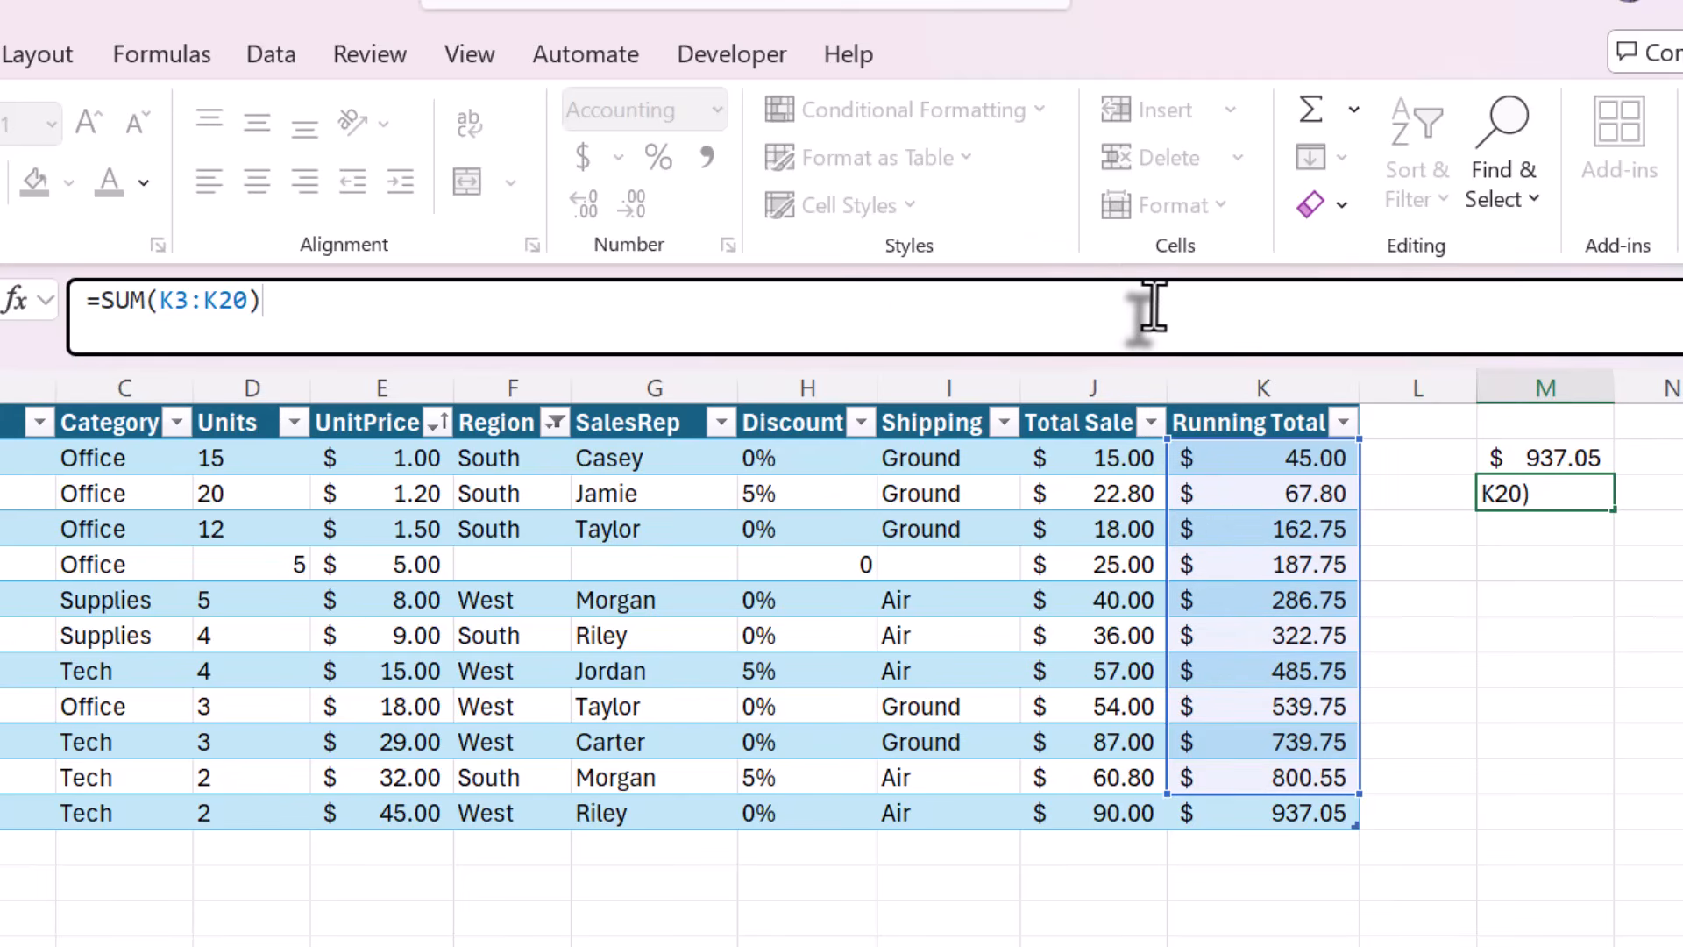
key(Return)
key(Up)
key(Up)
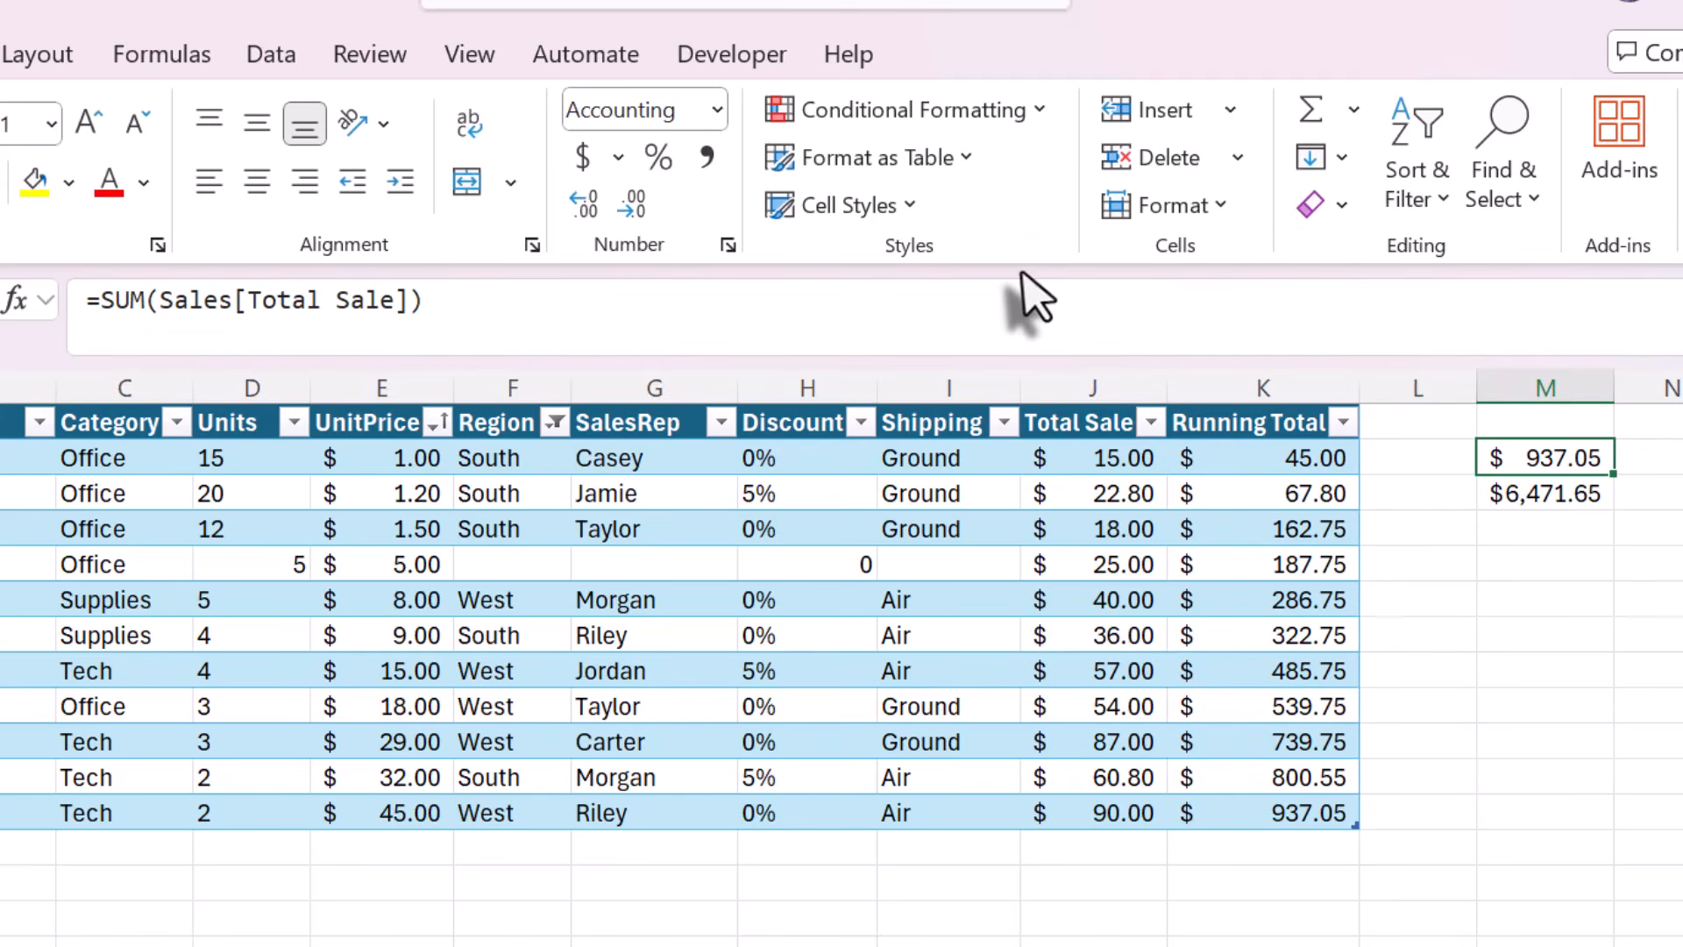
click(962, 298)
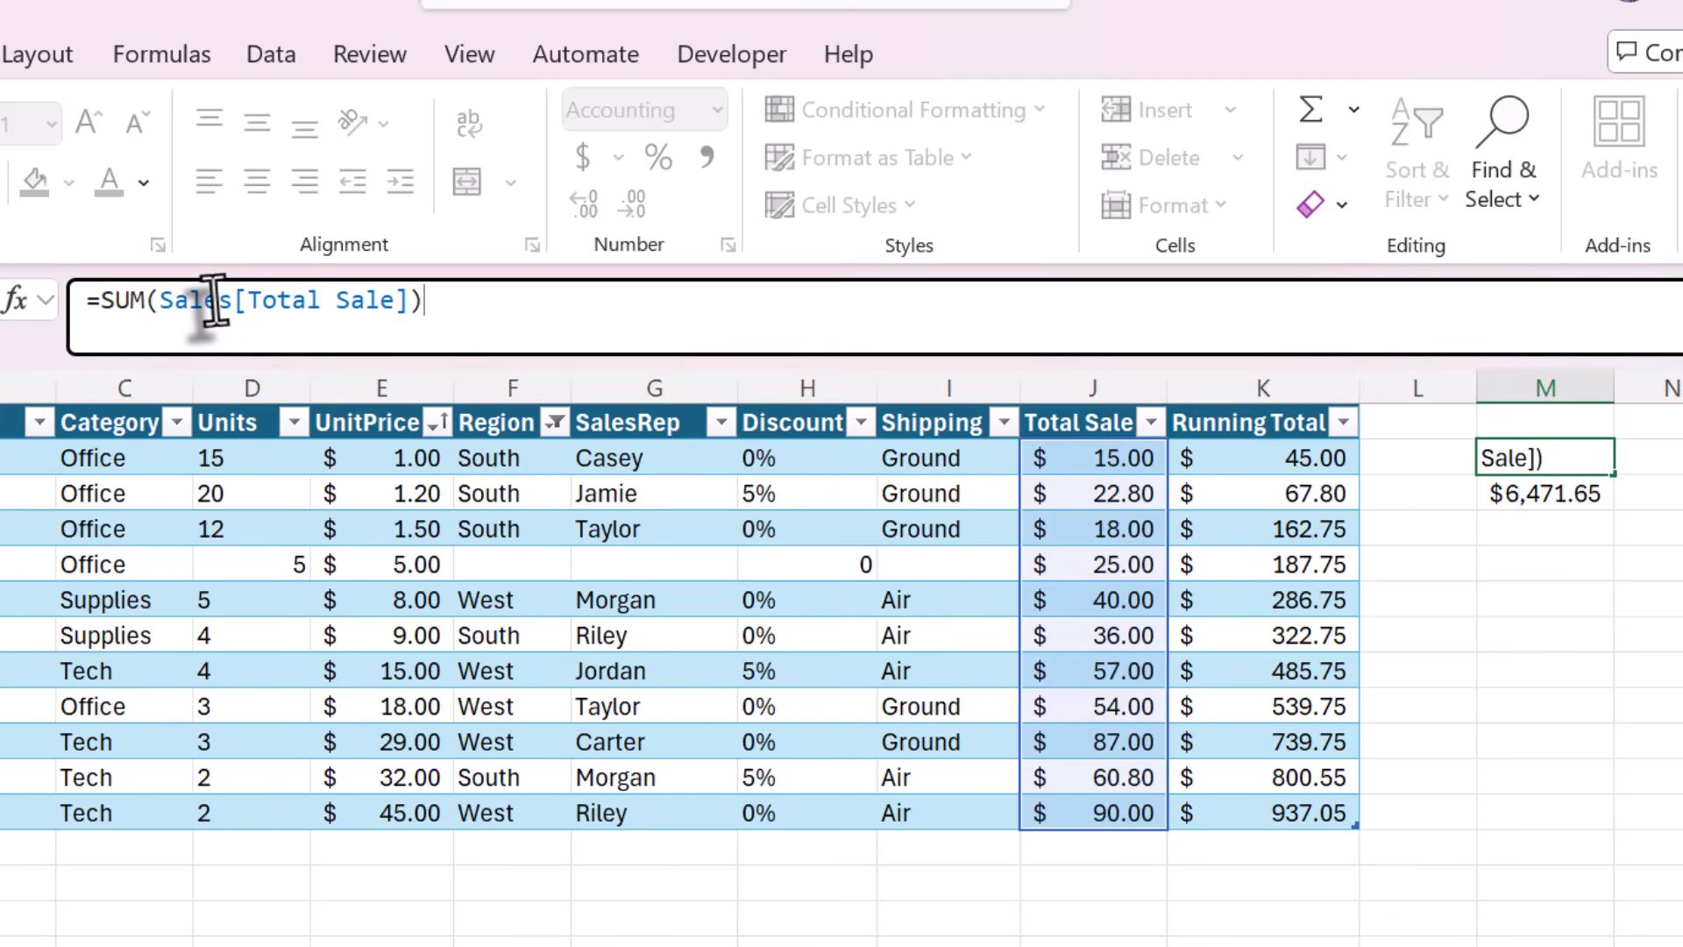
drag(161, 300, 421, 311)
click(423, 312)
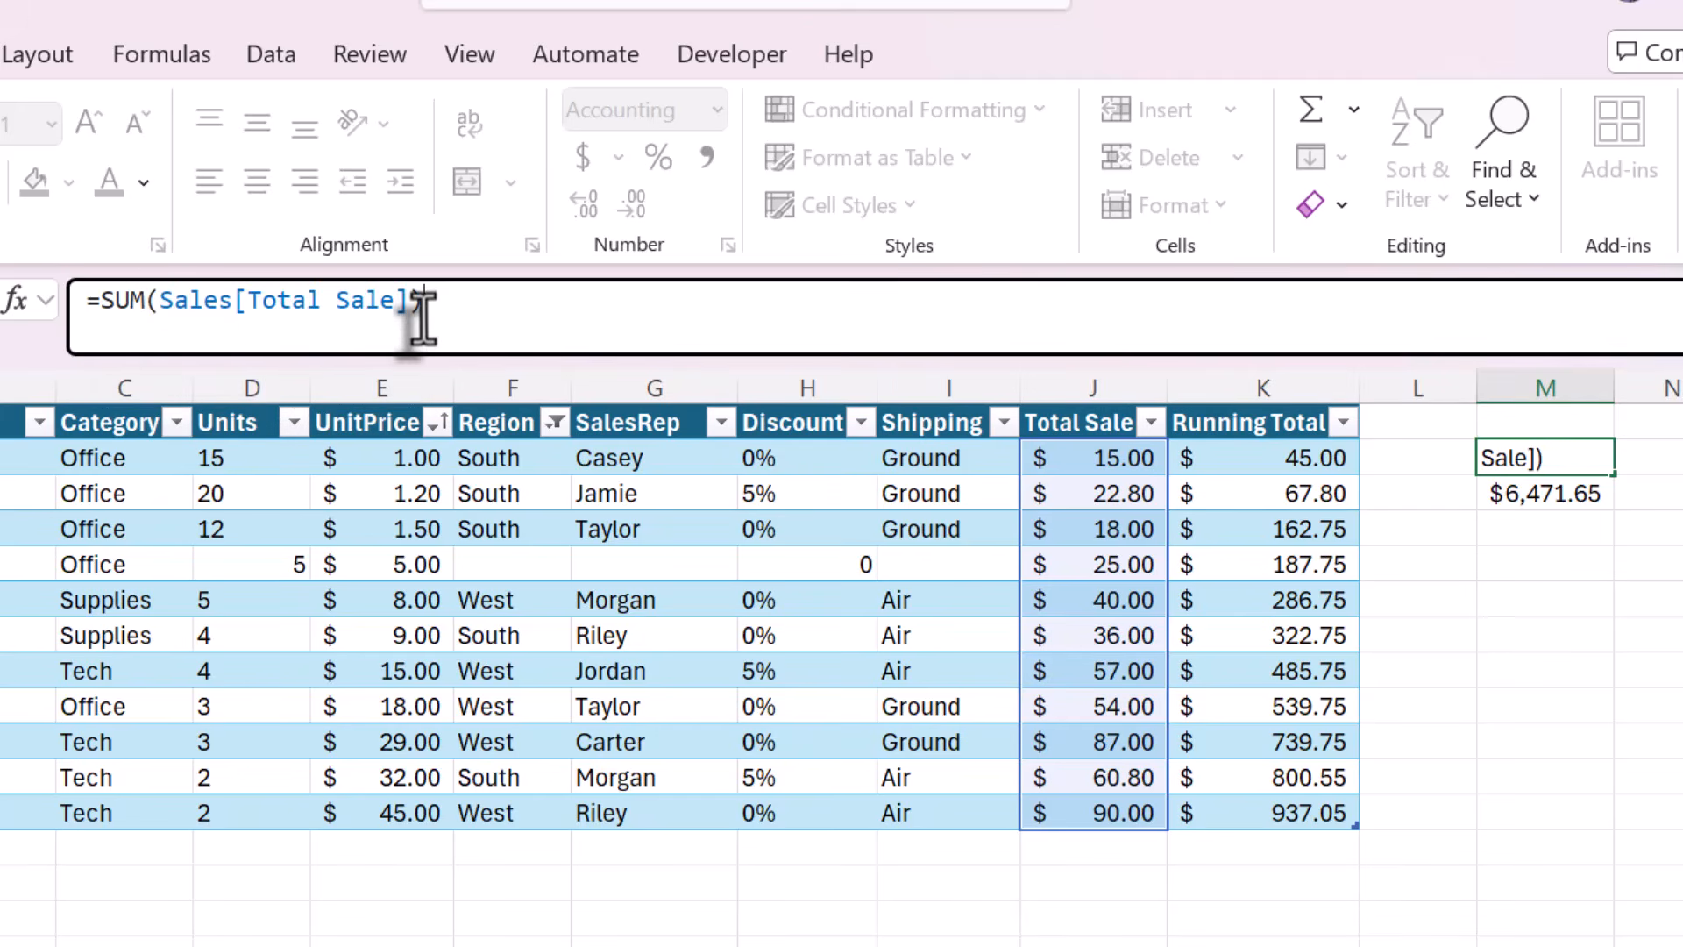